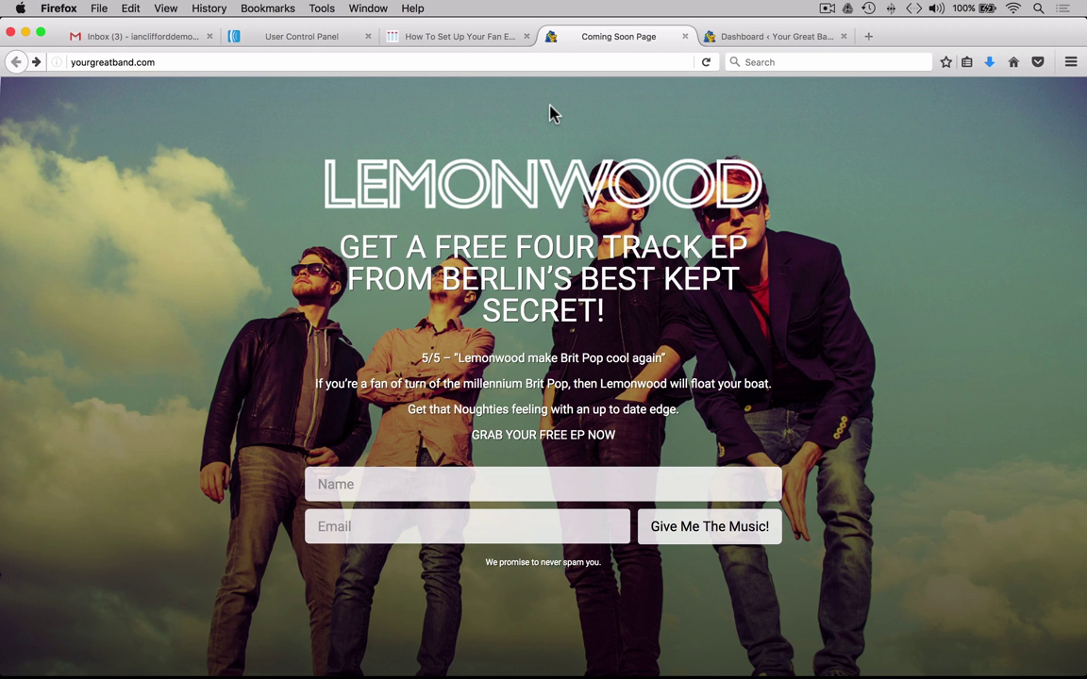
# Step: Buy the $29 SeedProd Coming Soon Pro Personal License via the guide's link and start the 5.3.1 download
pyautogui.click(429, 40)
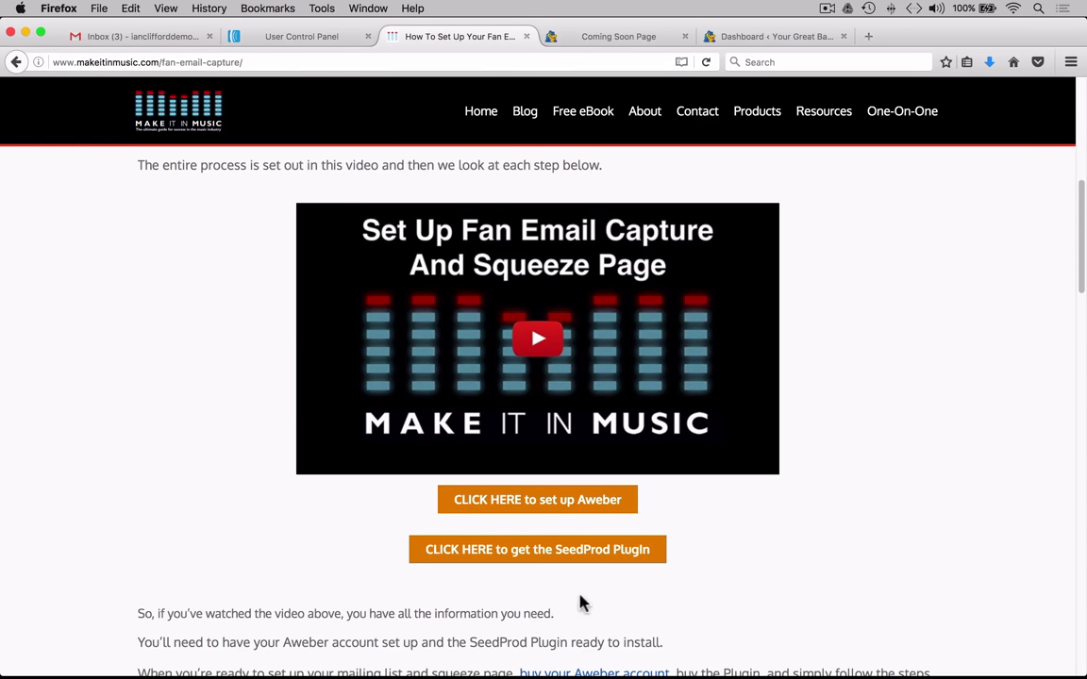
pyautogui.click(545, 556)
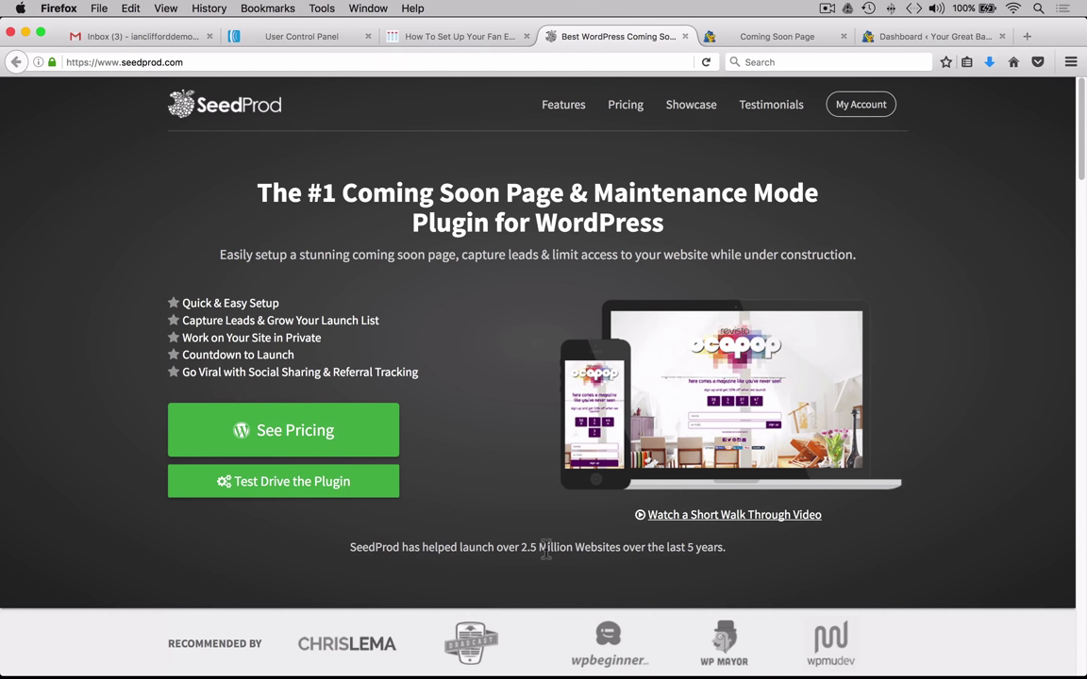
pyautogui.click(299, 432)
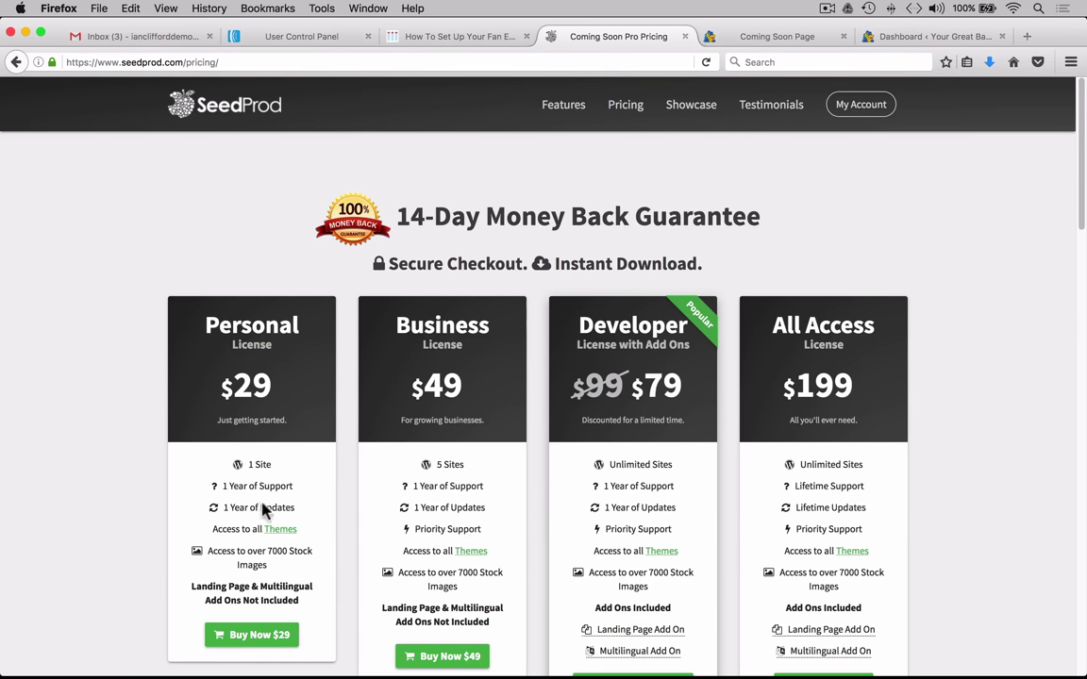
pyautogui.click(255, 639)
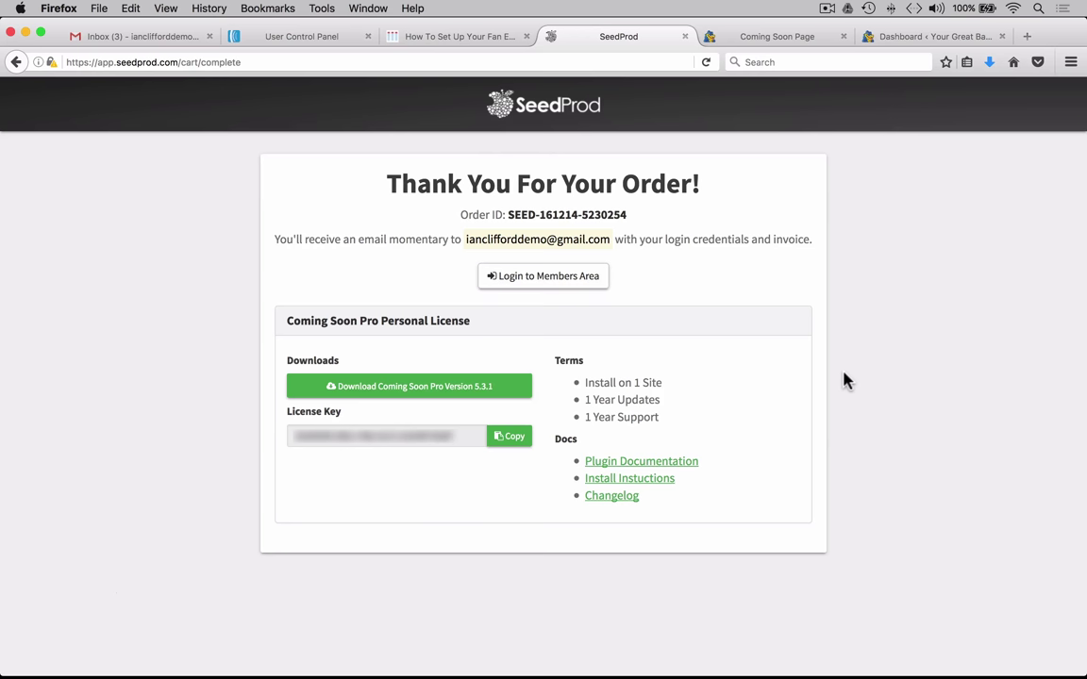
pyautogui.click(400, 387)
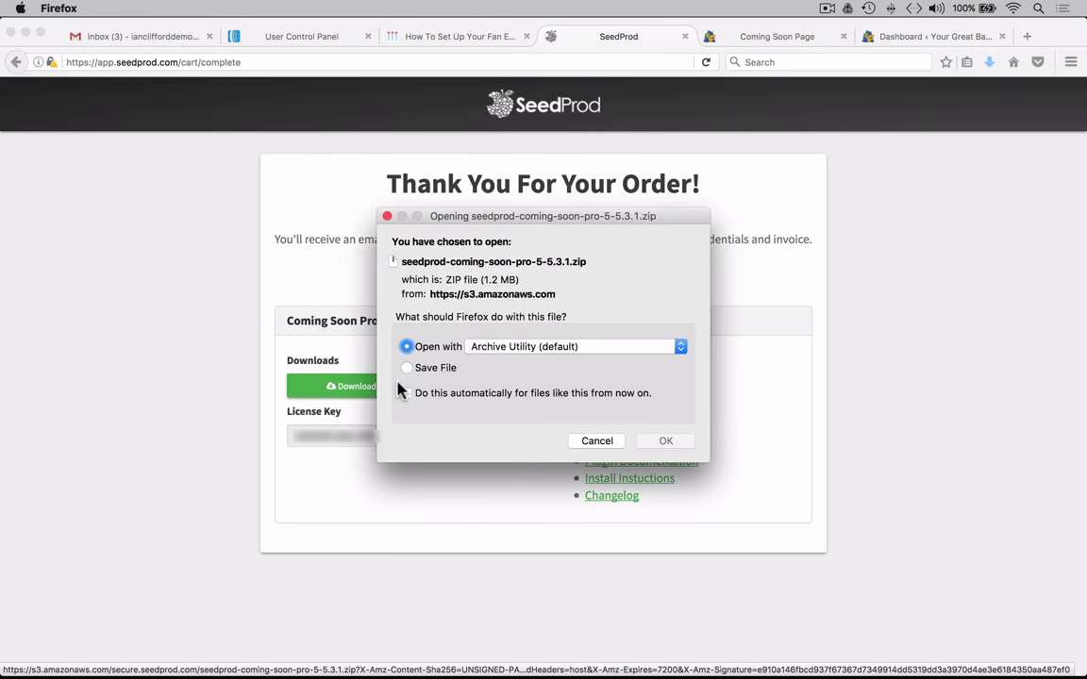
# Step: Save the Coming Soon Pro 5.3.1 zip, copy the license key, and go back to the WordPress dashboard
pyautogui.click(665, 441)
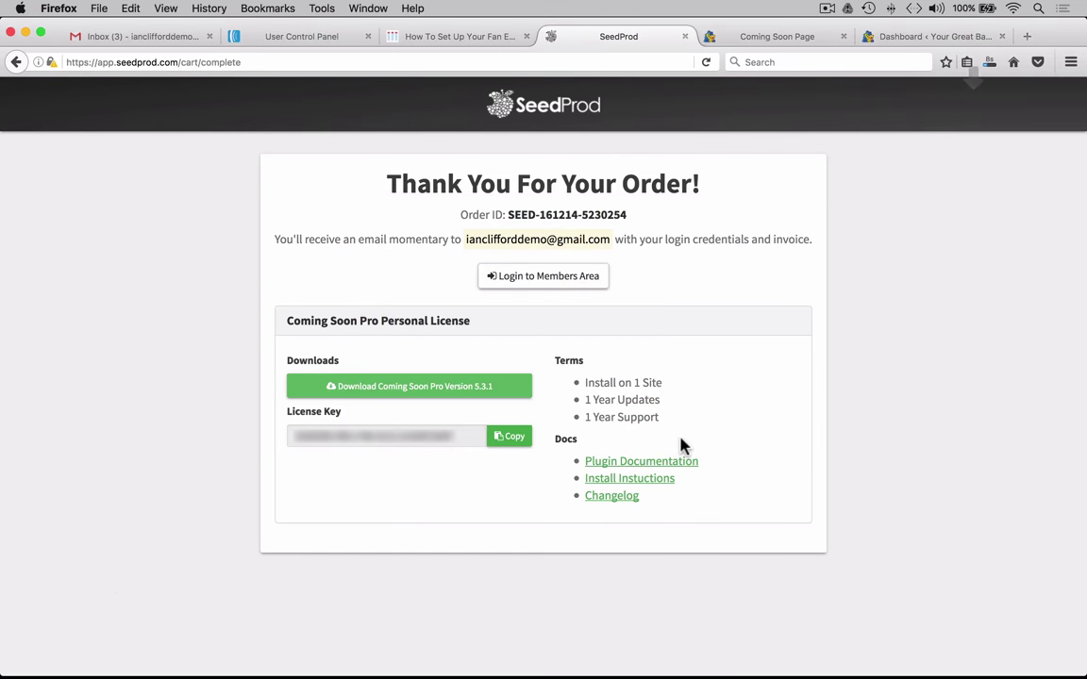
pyautogui.moveTo(363, 439); pyautogui.dragTo(401, 437)
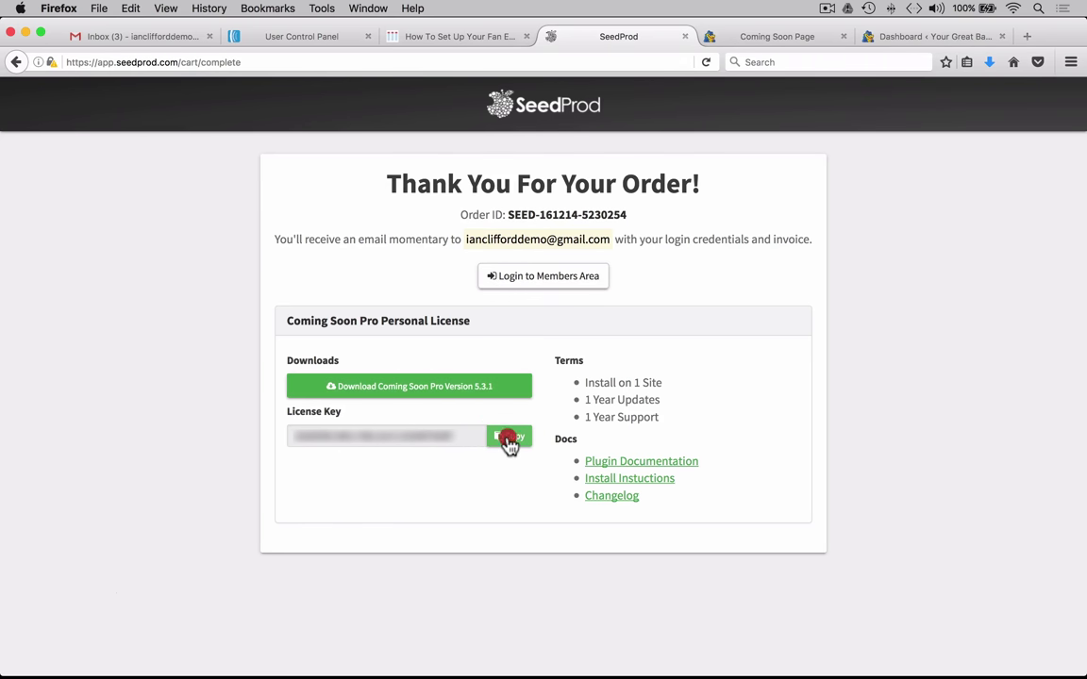
pyautogui.click(509, 438)
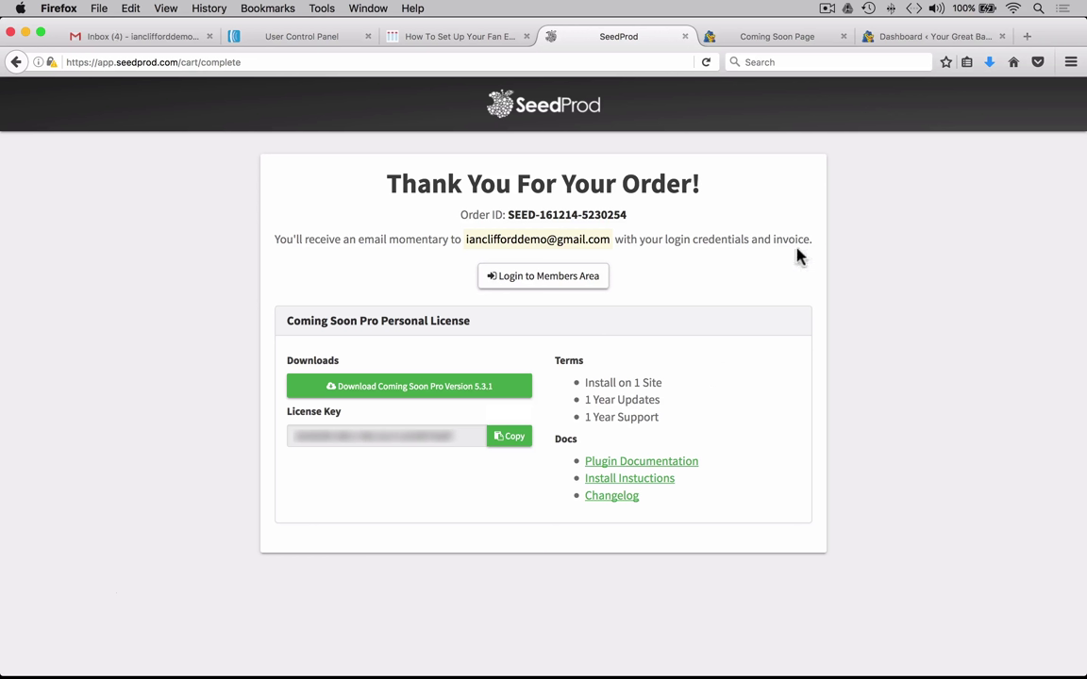
pyautogui.click(930, 39)
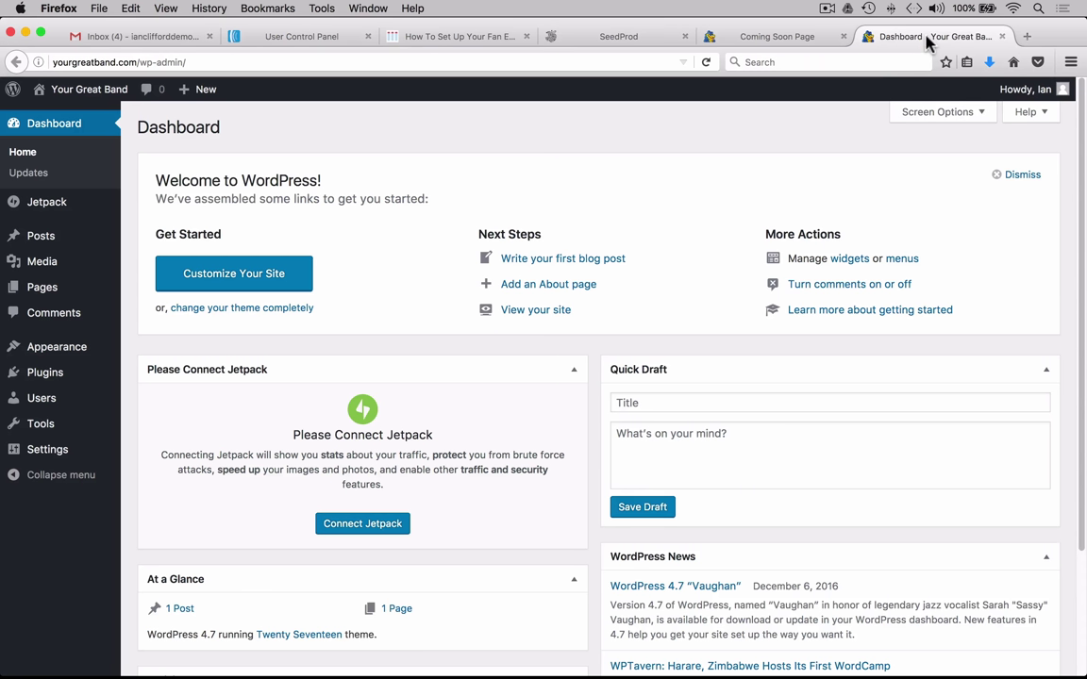
# Step: Upload seedprod-coming-soon-pro-5-5.3.1.zip through Plugins > Add New, install it, and activate it
pyautogui.moveTo(45, 377)
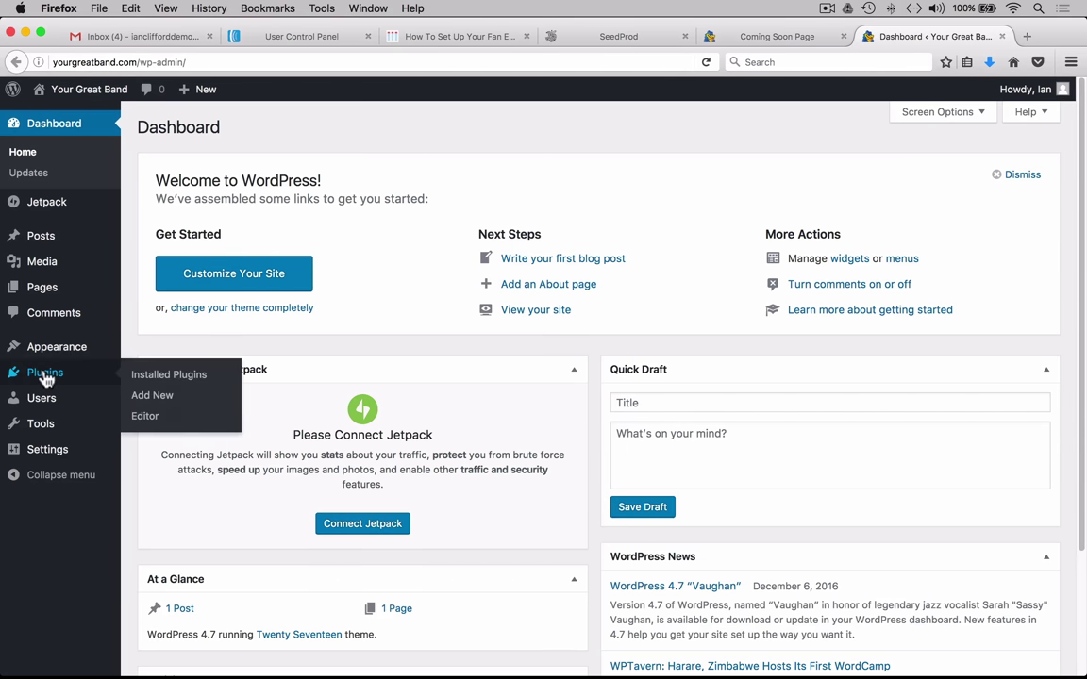
pyautogui.click(154, 397)
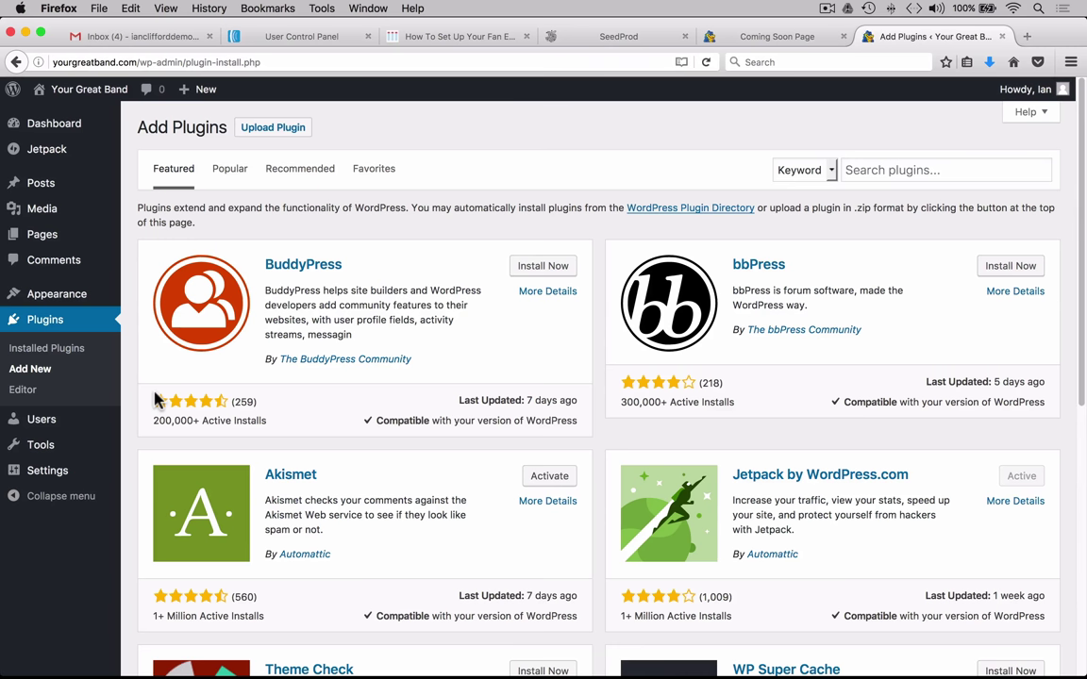
pyautogui.click(285, 131)
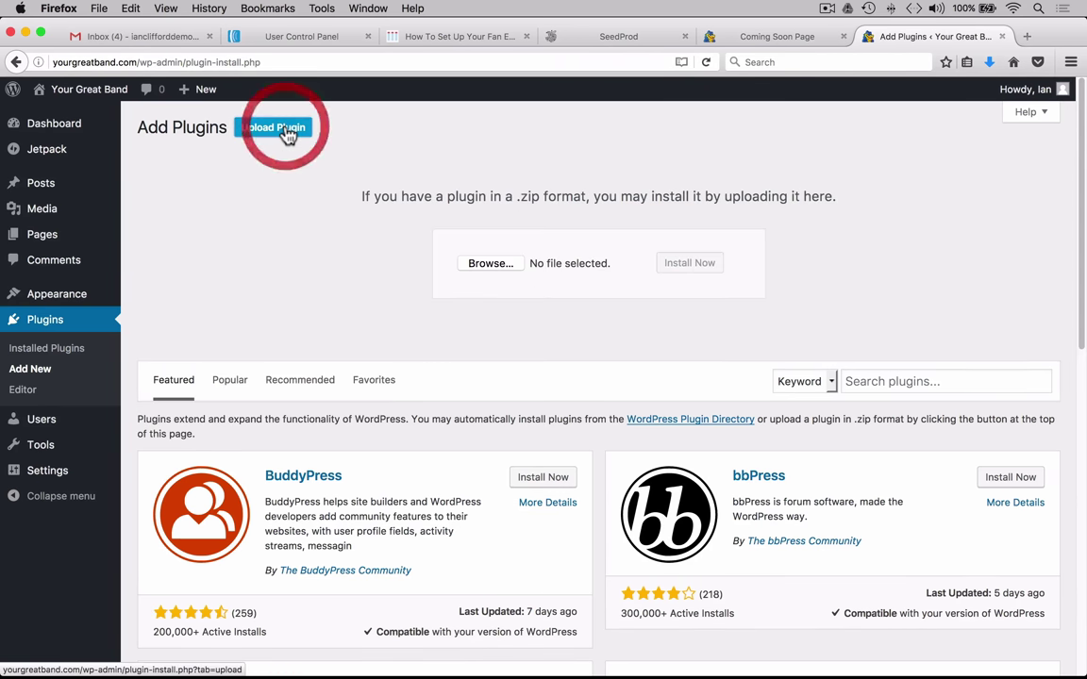
pyautogui.click(490, 264)
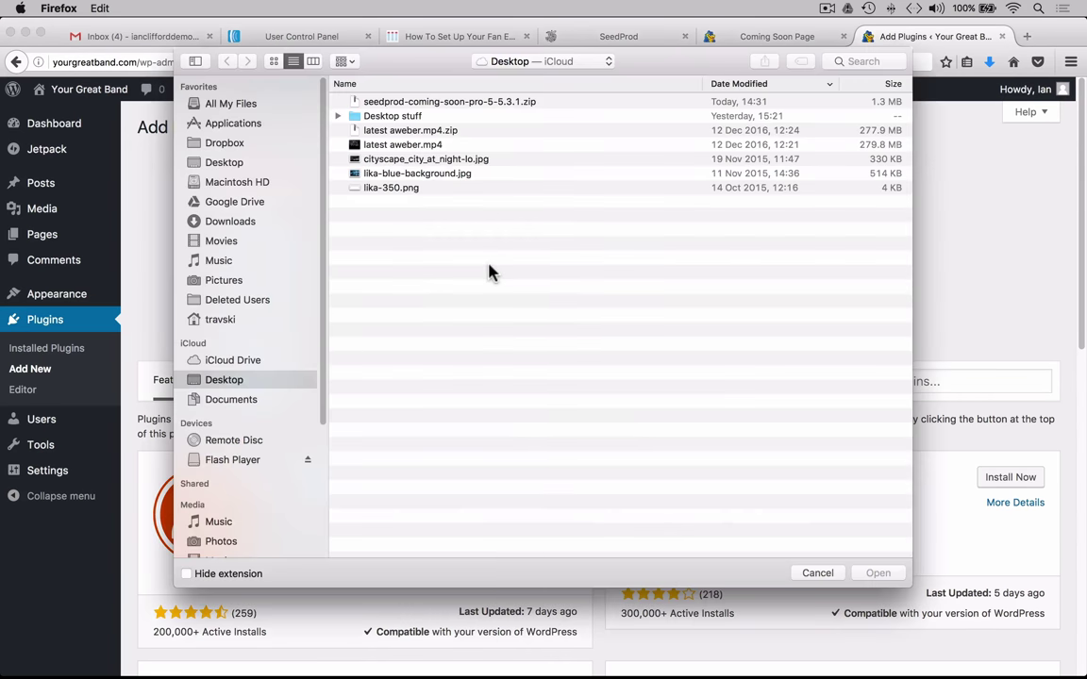
pyautogui.click(459, 104)
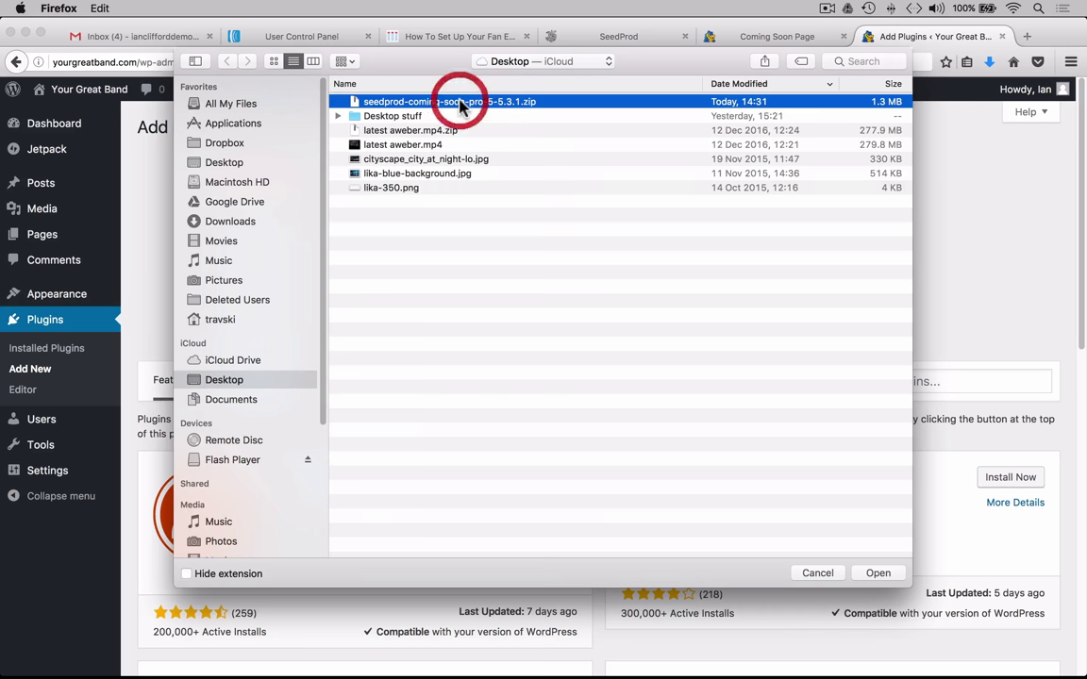
pyautogui.click(876, 575)
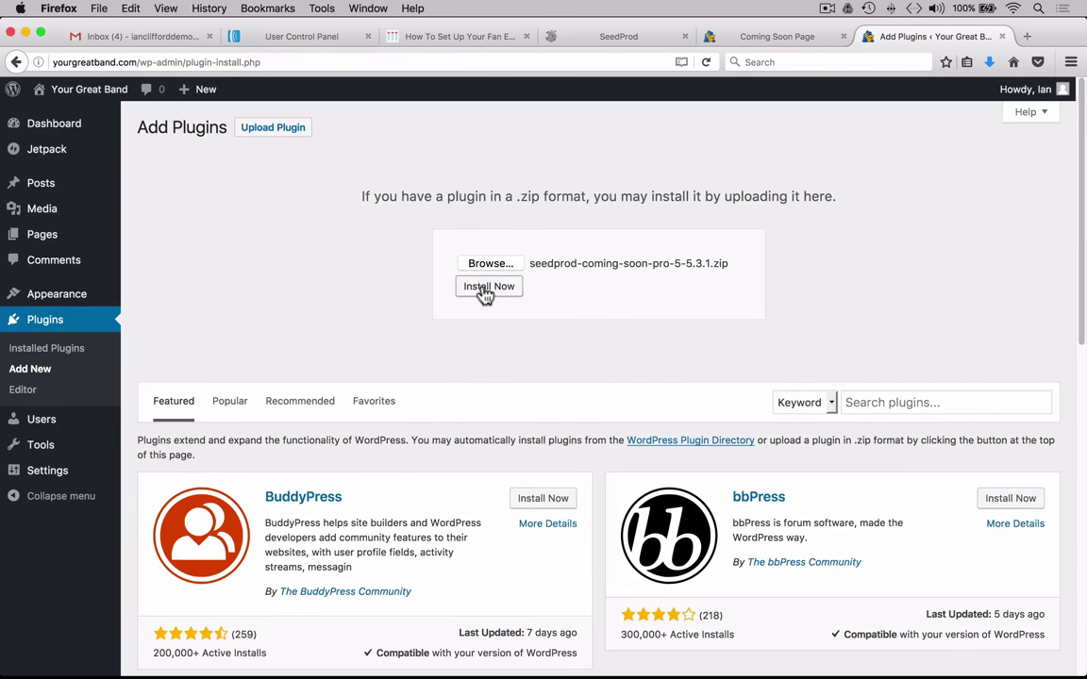
pyautogui.click(485, 292)
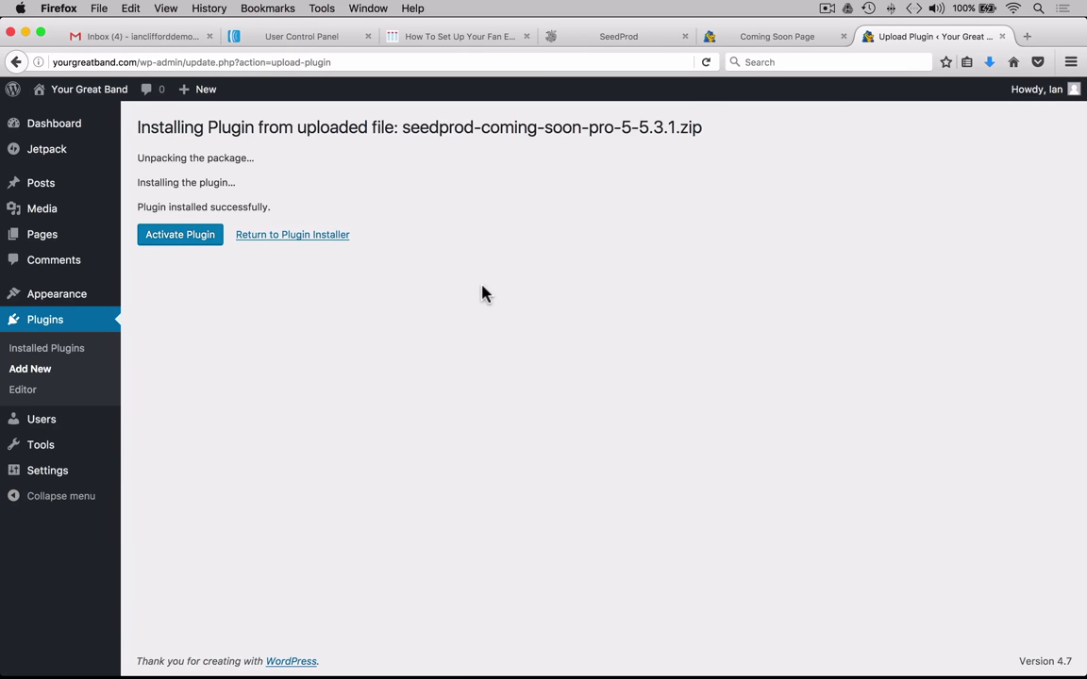
pyautogui.click(181, 242)
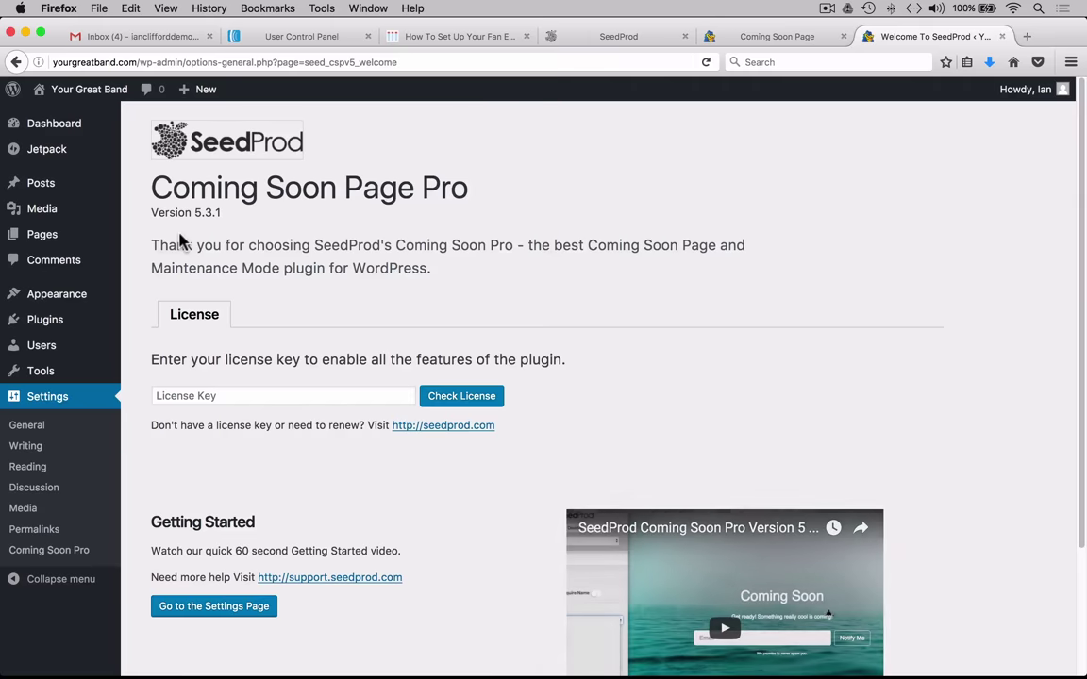
# Step: Paste the copied license key, confirm it with Check License, and go to the Coming Soon Pro settings
pyautogui.click(167, 393)
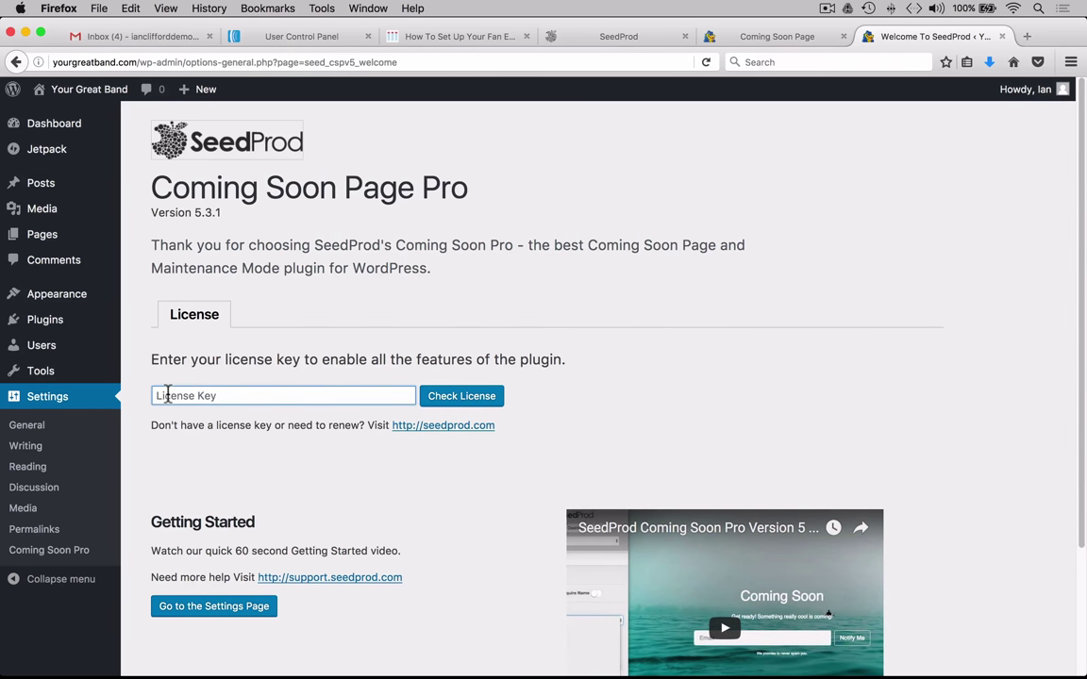
pyautogui.press('super+v')
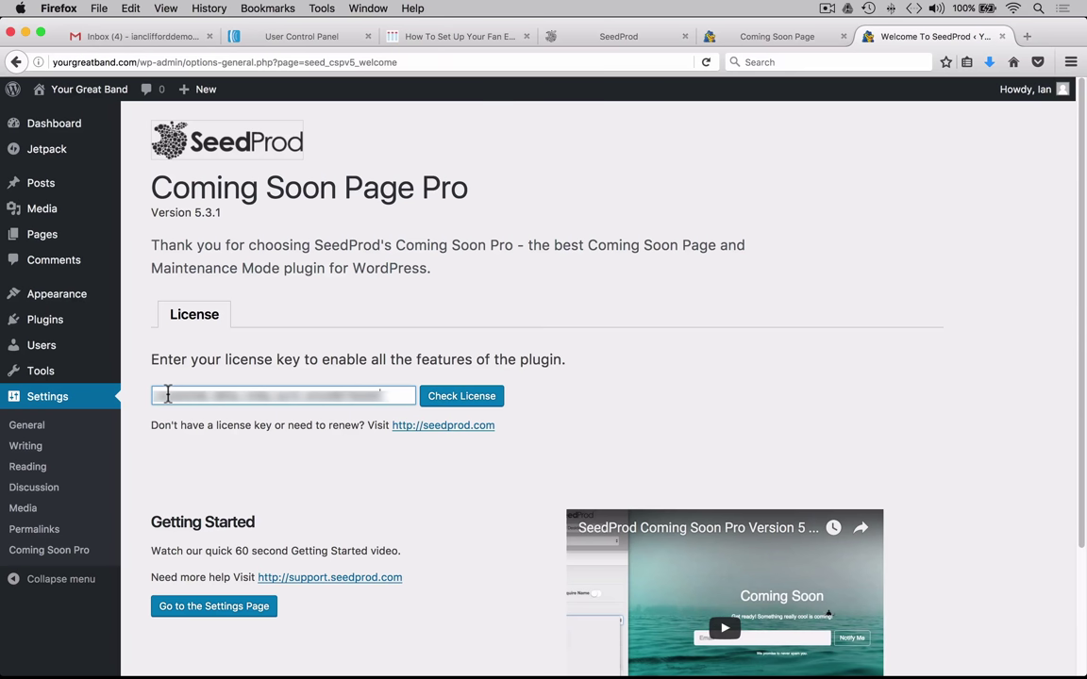
pyautogui.click(459, 397)
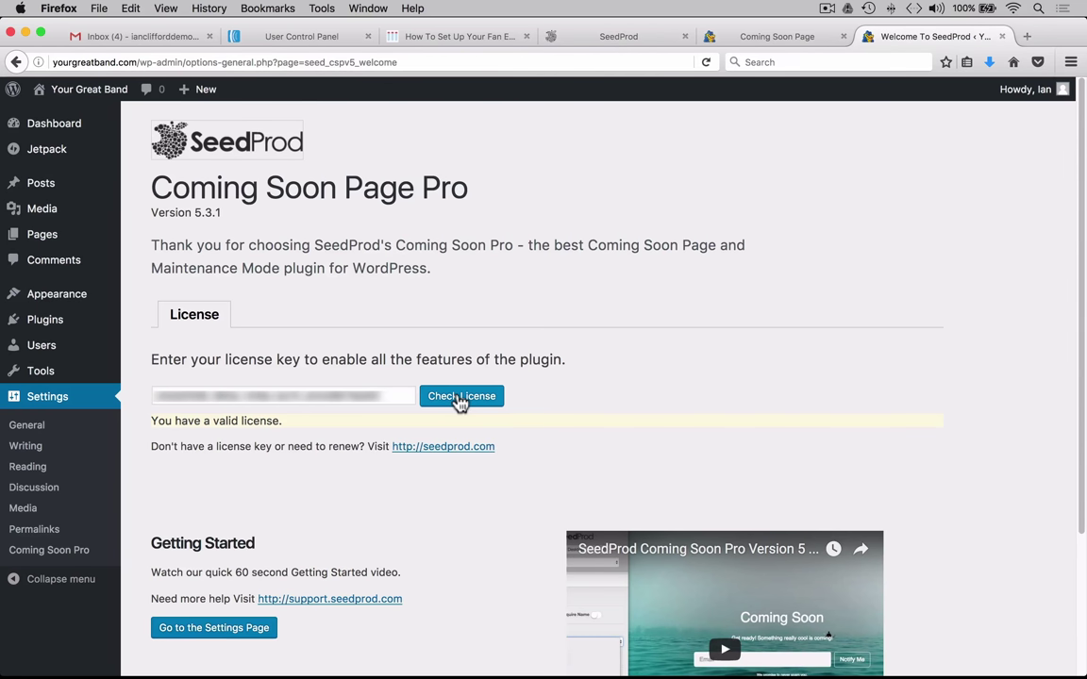
pyautogui.click(57, 560)
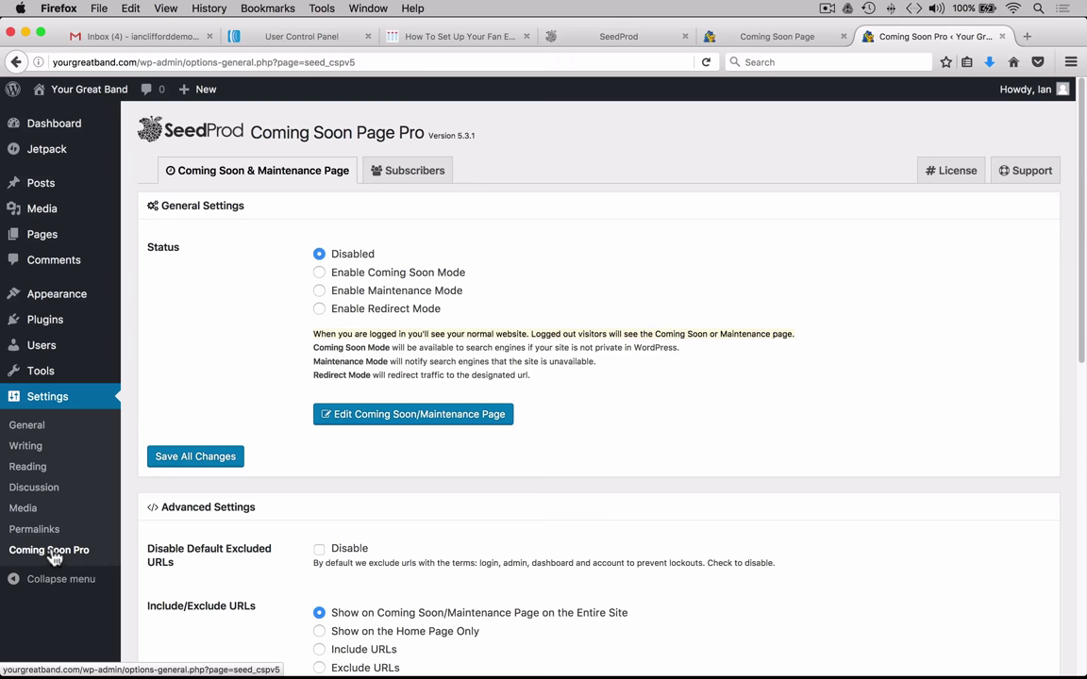
# Step: Enable Coming Soon Mode, save all changes, and go to the coming soon page theme gallery
pyautogui.click(319, 272)
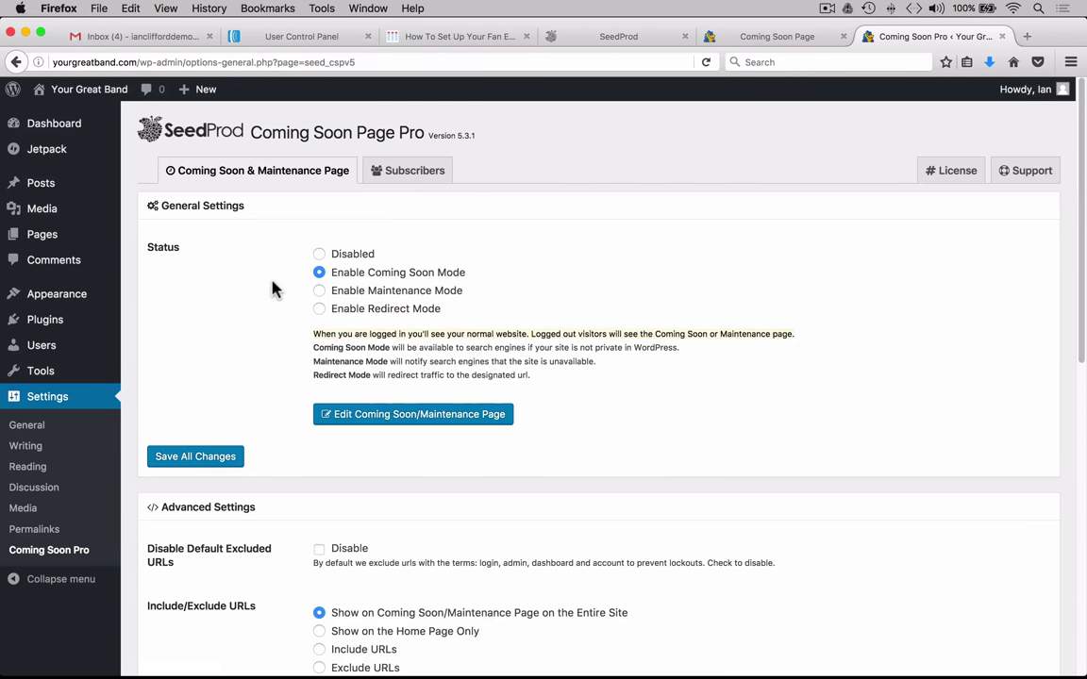
pyautogui.click(197, 460)
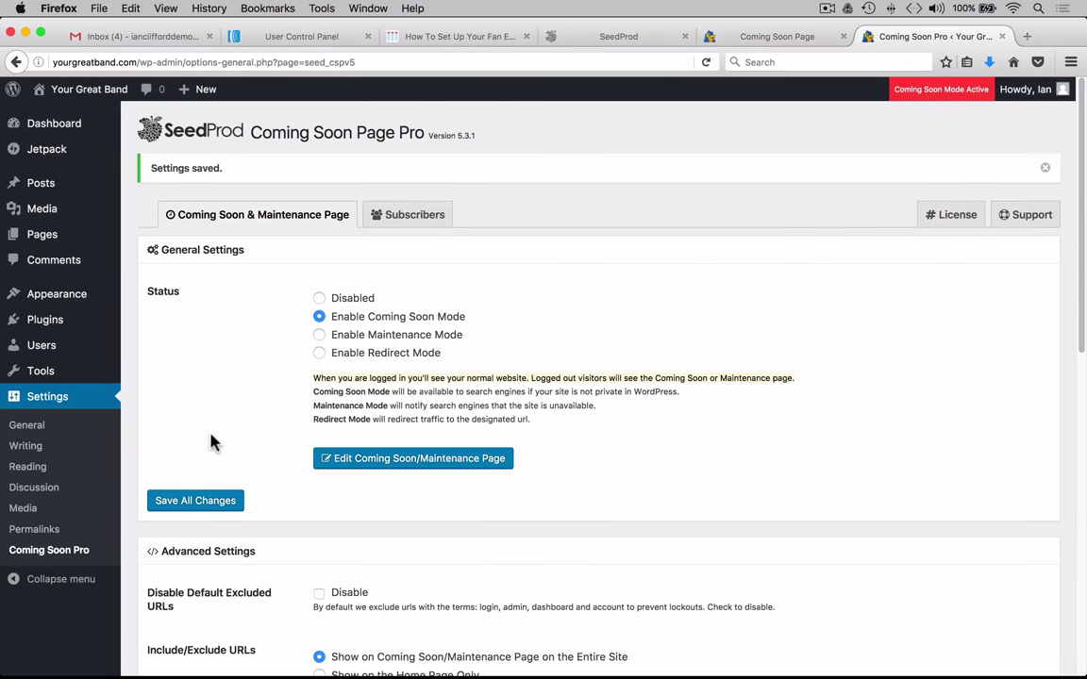
pyautogui.click(418, 468)
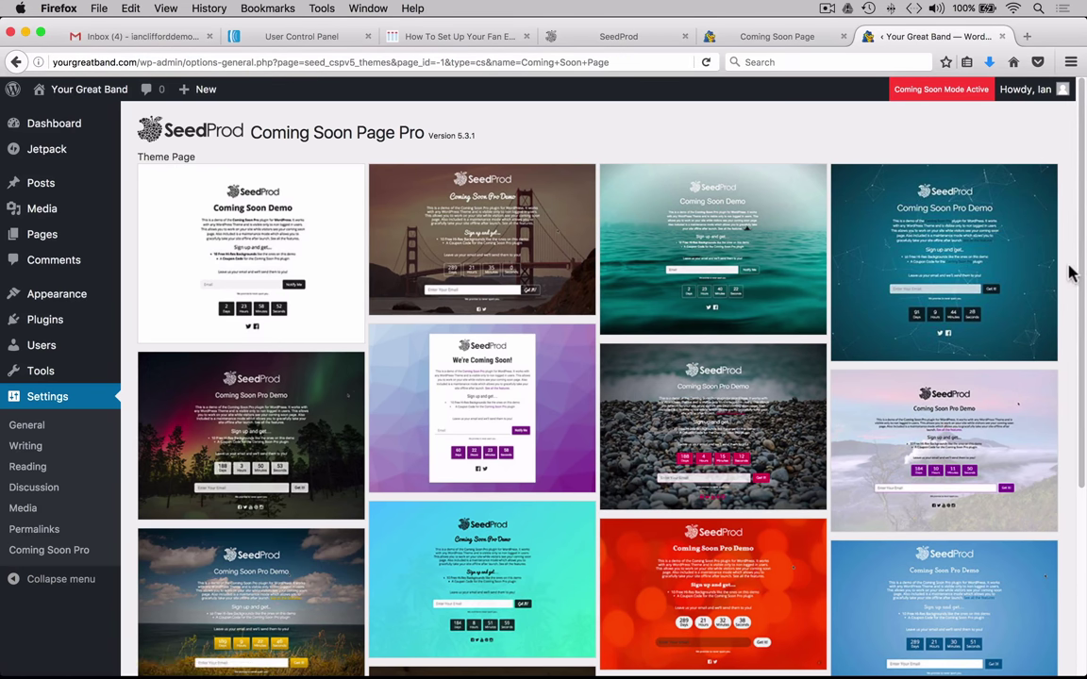
# Step: Scroll the theme gallery and apply the teal ocean theme to the coming soon page
pyautogui.moveTo(1081, 325)
pyautogui.mouseDown()
pyautogui.moveTo(1076, 533)
pyautogui.moveTo(1075, 238)
pyautogui.mouseUp()
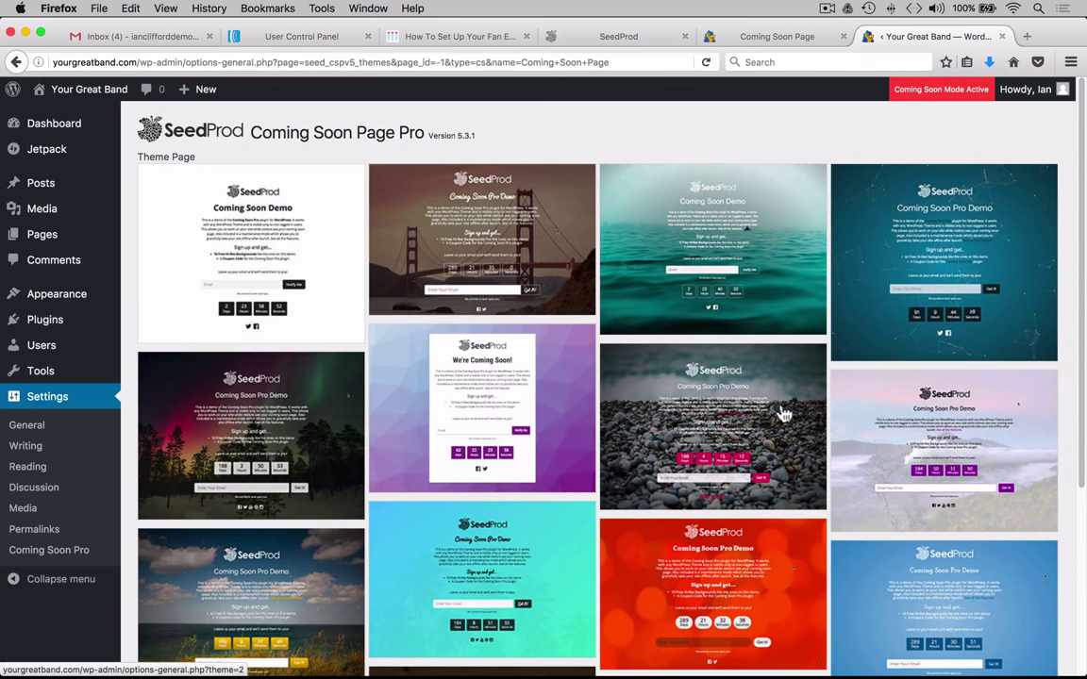
pyautogui.click(771, 286)
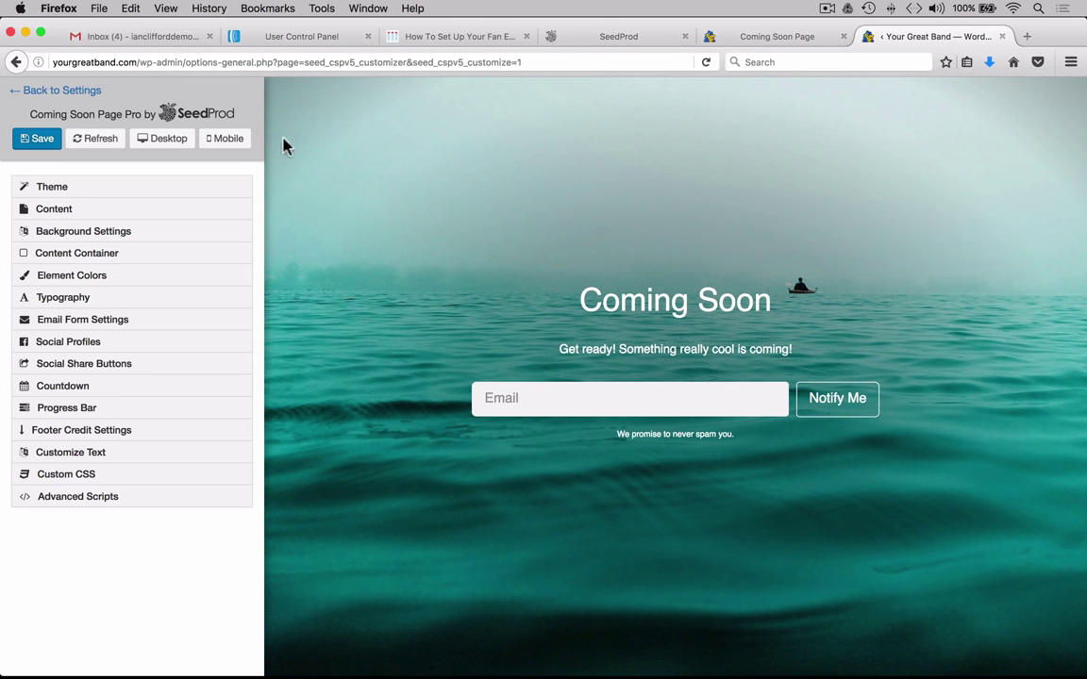
# Step: Preview the teal ocean page on mobile, return to desktop, and choose a new background image in Background Settings
pyautogui.click(221, 146)
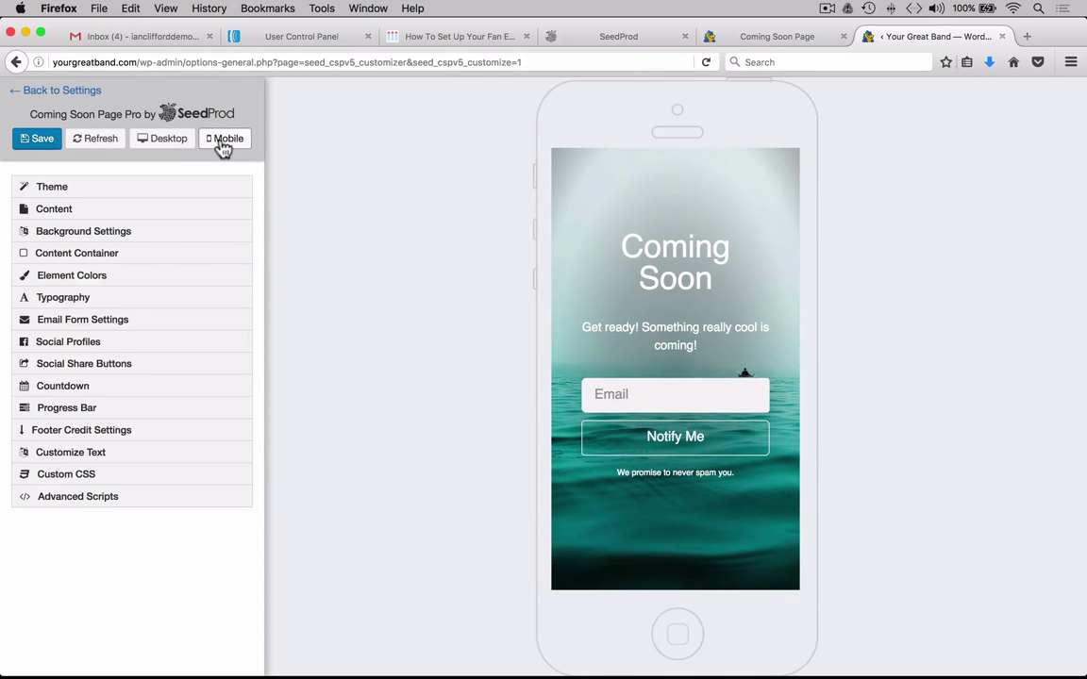
pyautogui.click(164, 144)
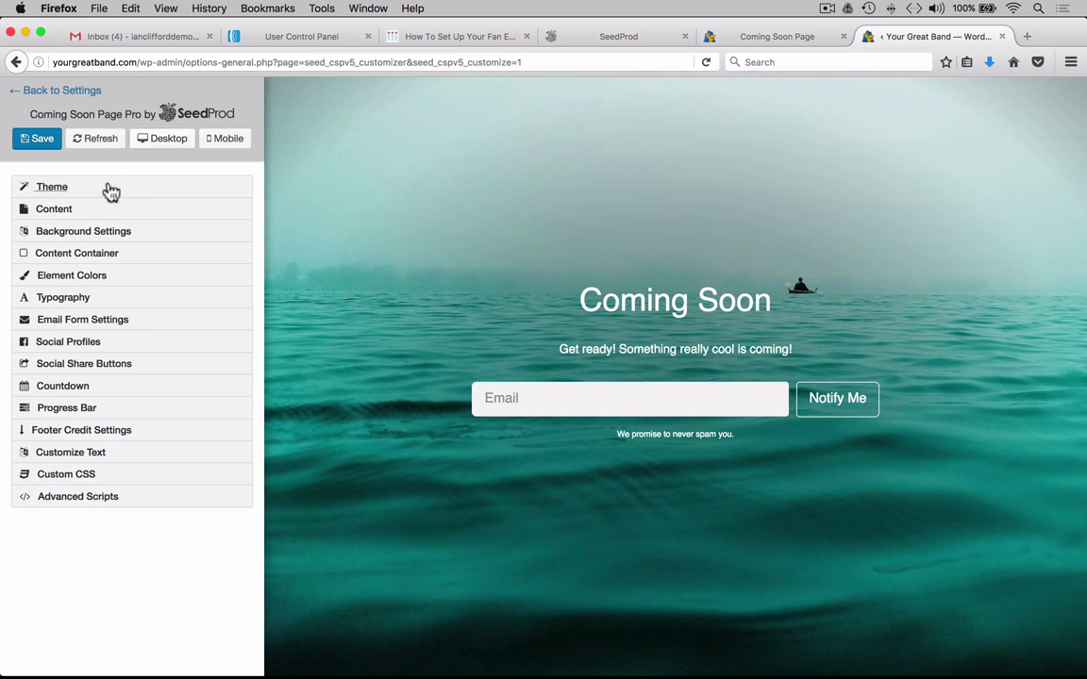
pyautogui.click(70, 238)
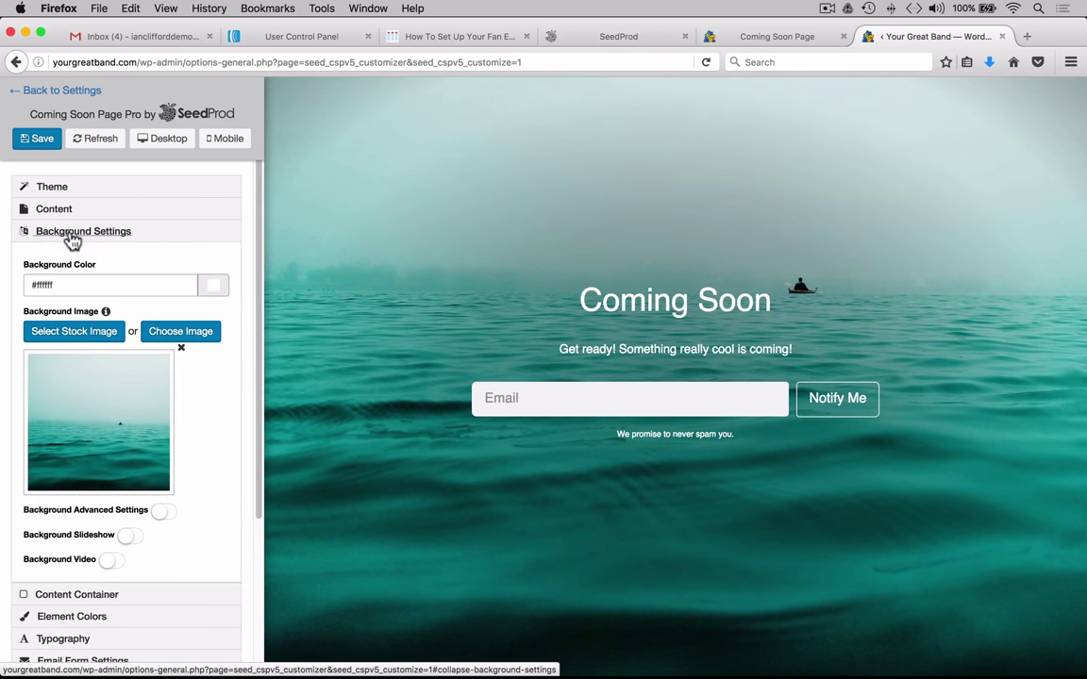
pyautogui.click(196, 340)
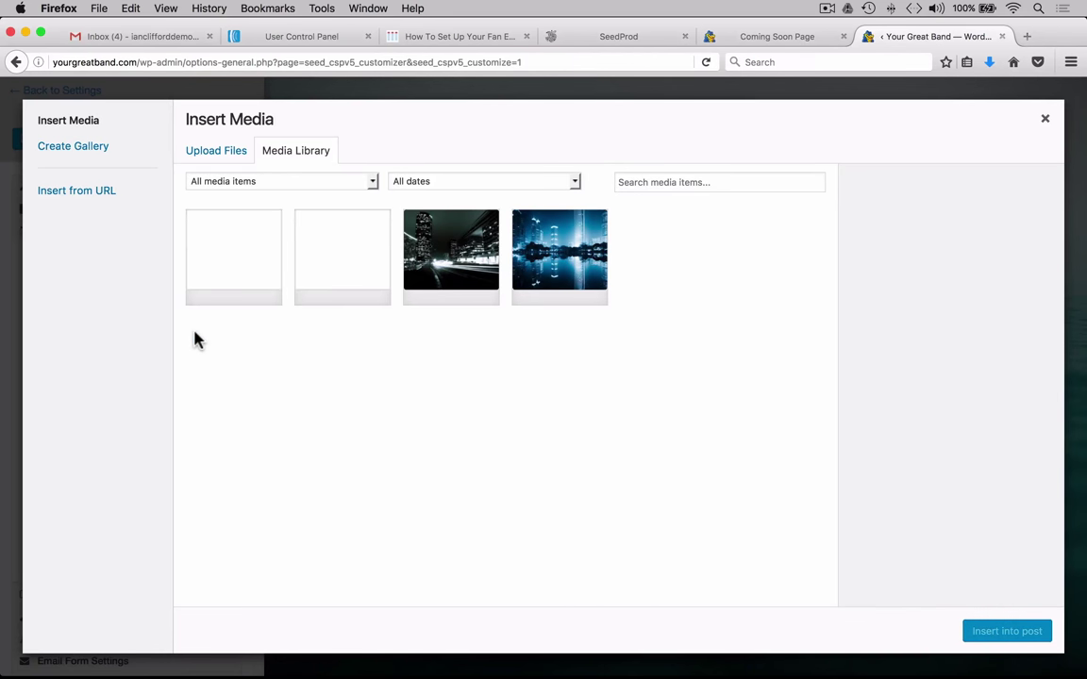
# Step: Upload LEMONWOOD_background-10-tint.jpg from the Desktop stuff folder and insert it as the page background
pyautogui.click(208, 153)
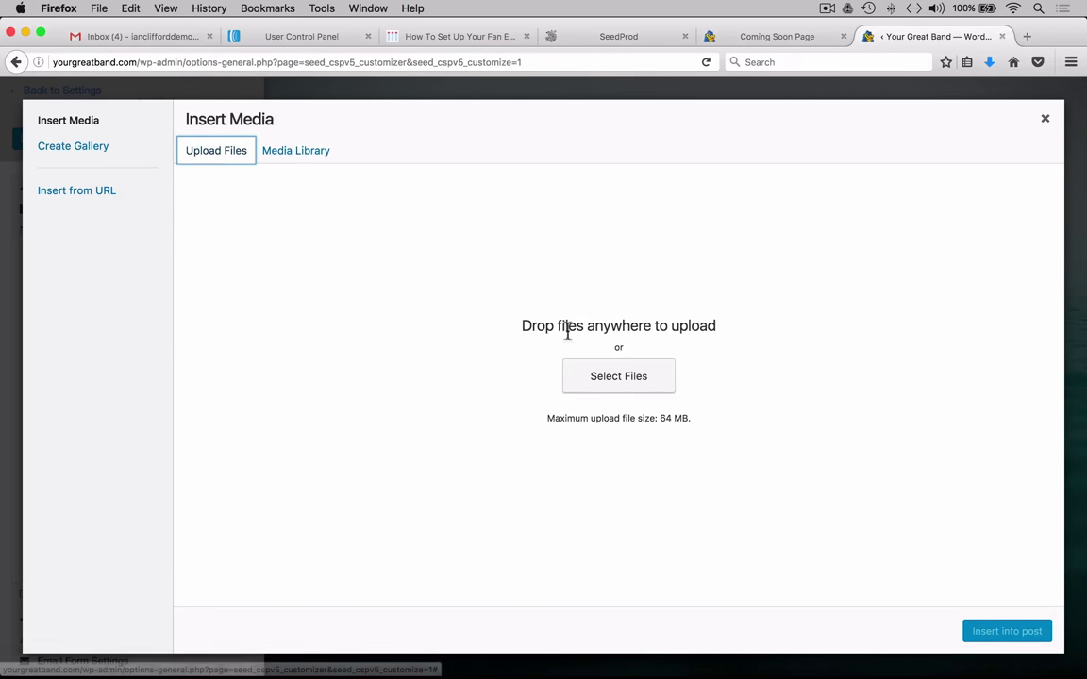
pyautogui.click(644, 381)
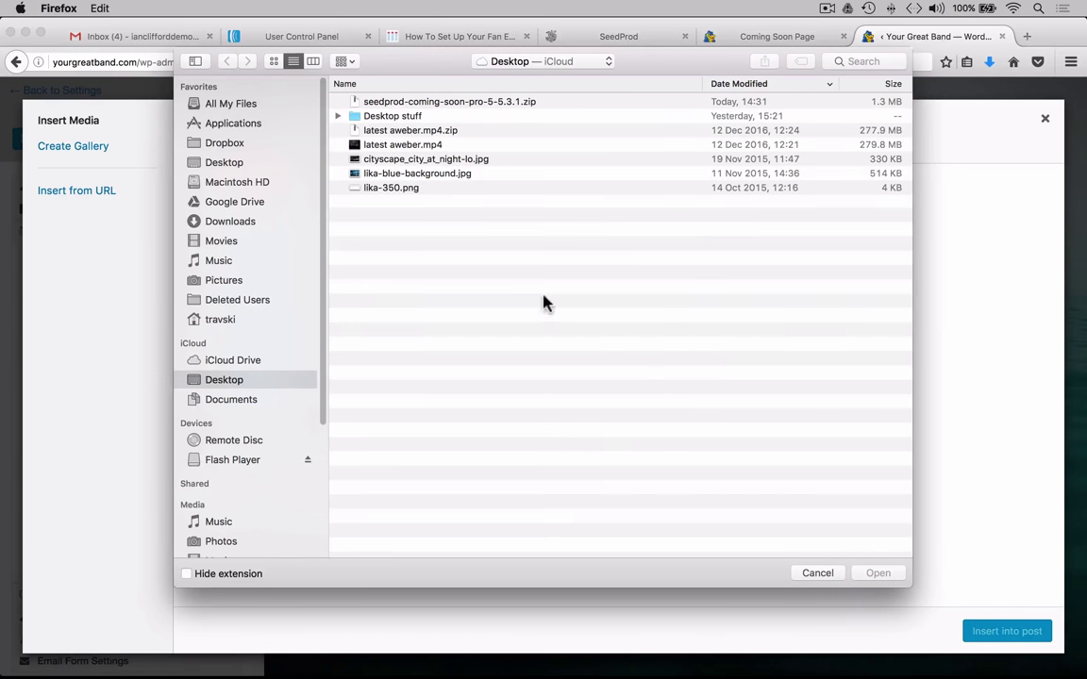
pyautogui.click(338, 116)
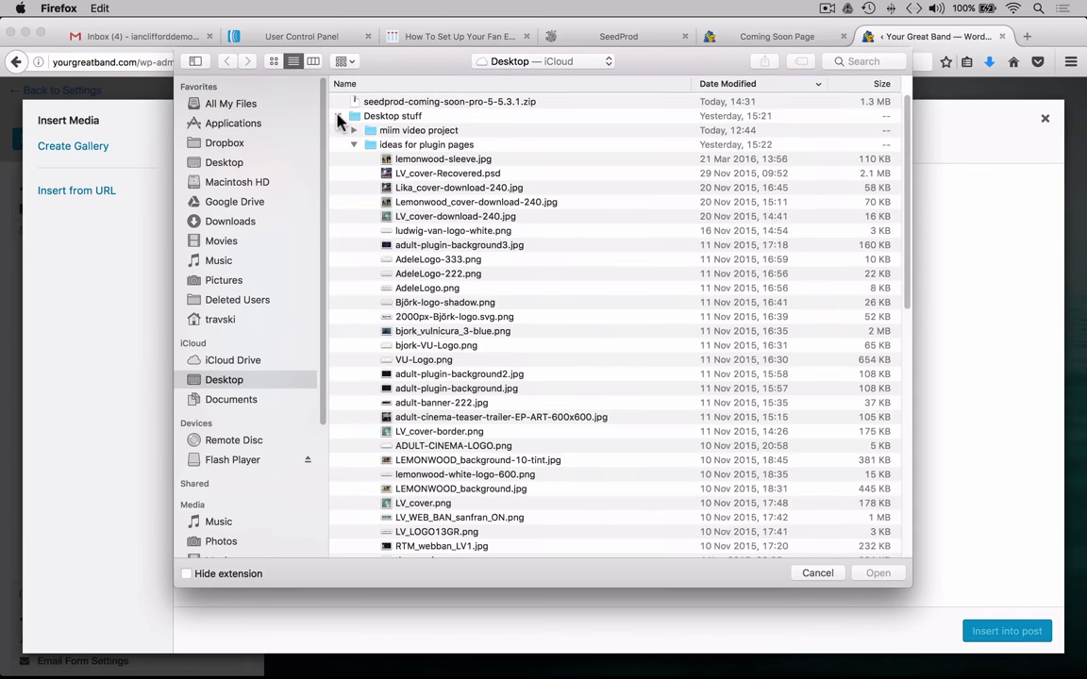
pyautogui.click(449, 462)
pyautogui.click(877, 573)
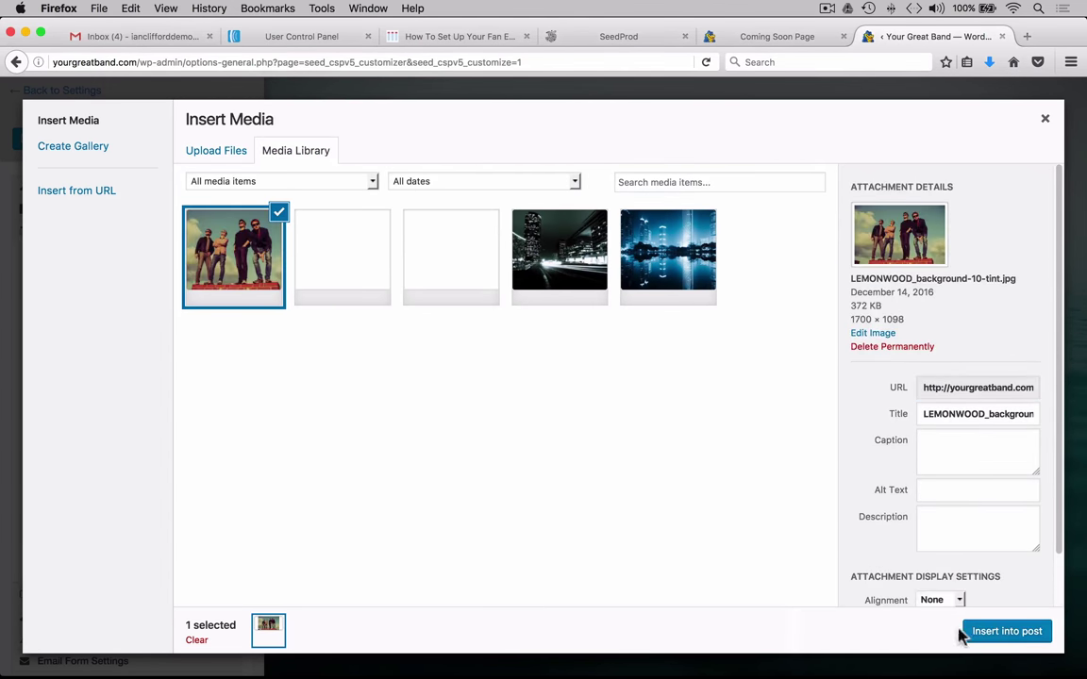
pyautogui.click(1006, 631)
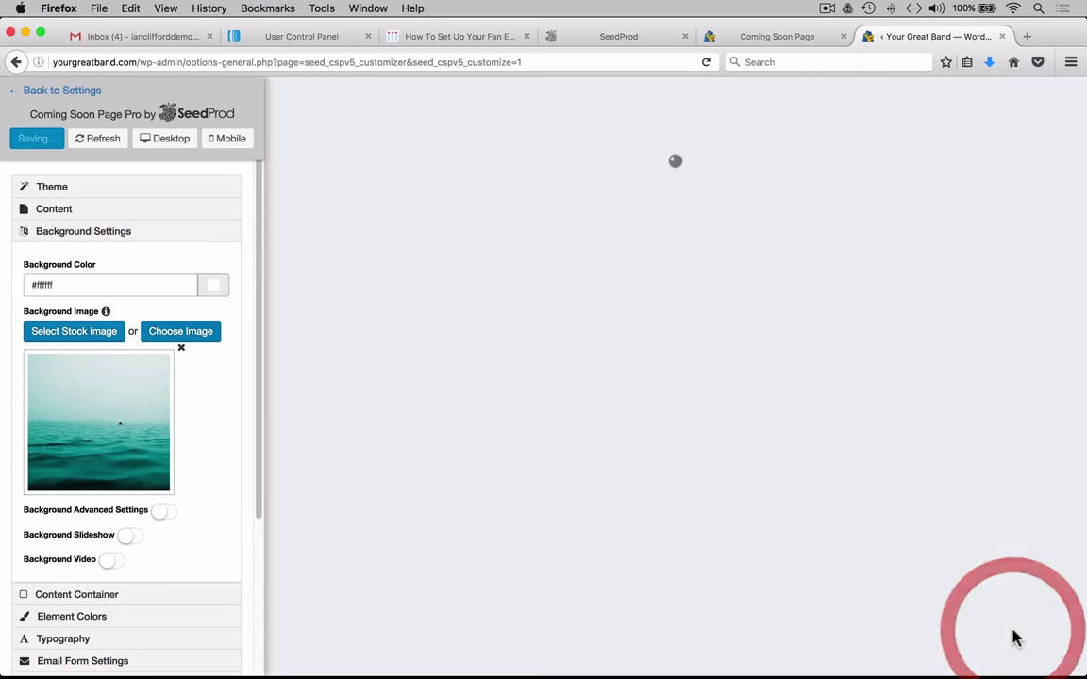
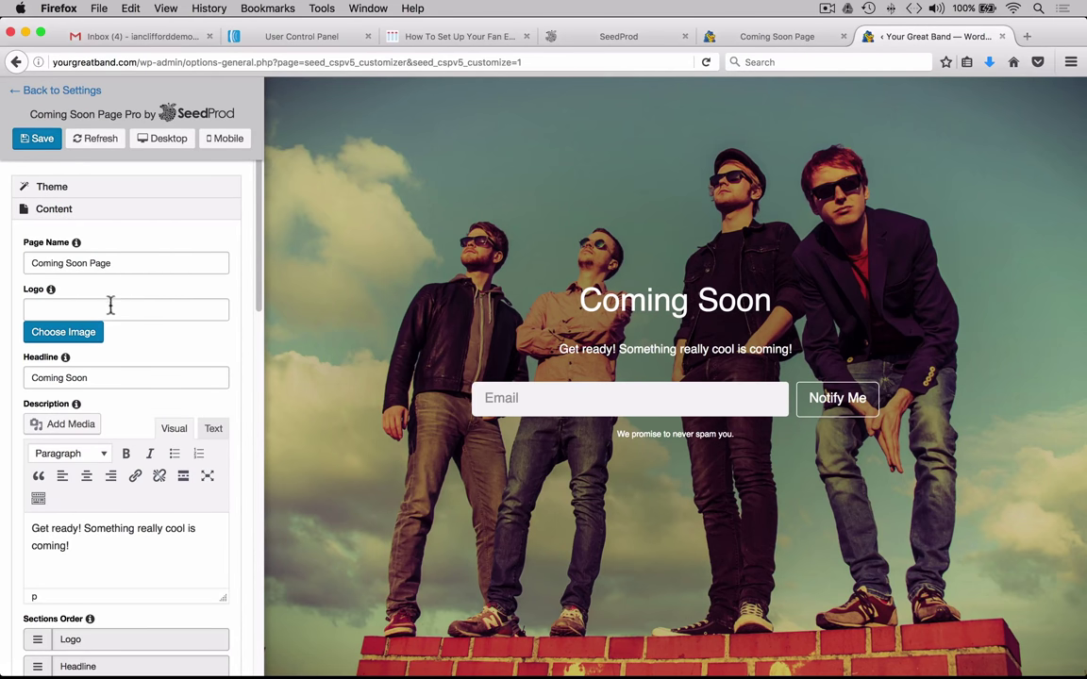
# Step: Upload lemonwood-white-logo-600.png from the Desktop and insert it as the page logo
pyautogui.click(65, 332)
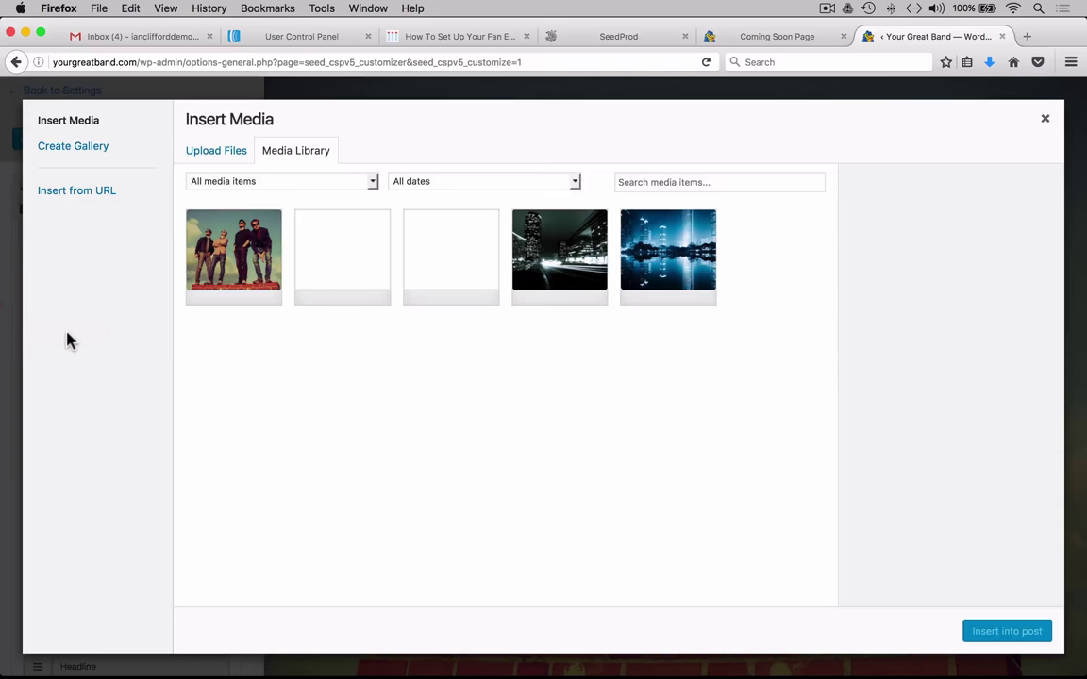
pyautogui.click(213, 156)
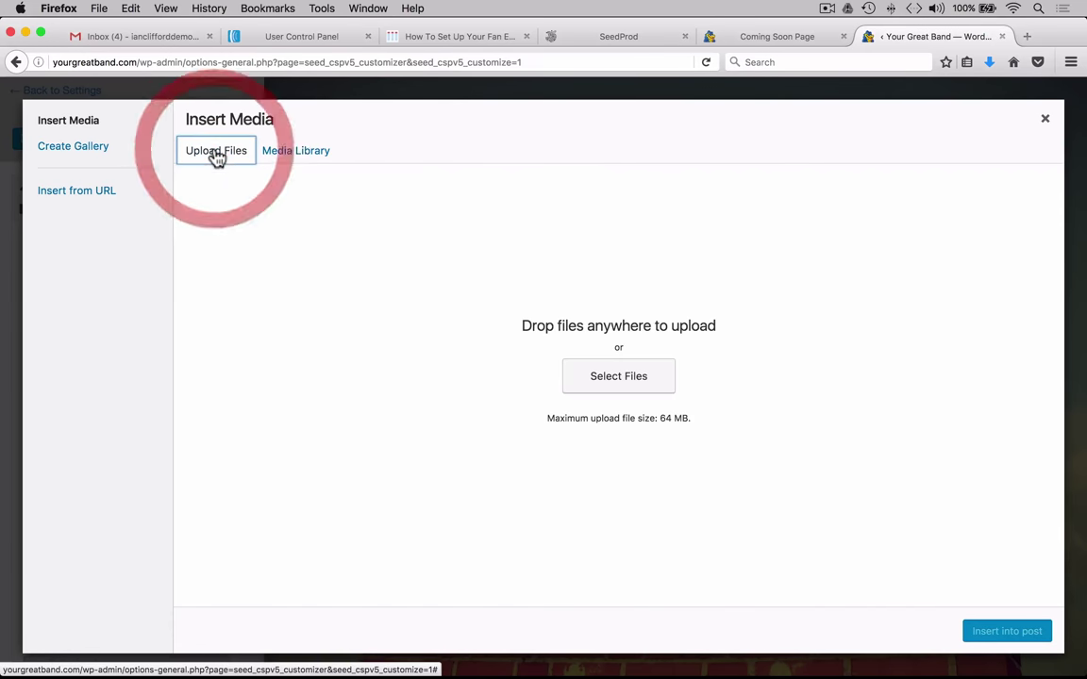
pyautogui.click(623, 379)
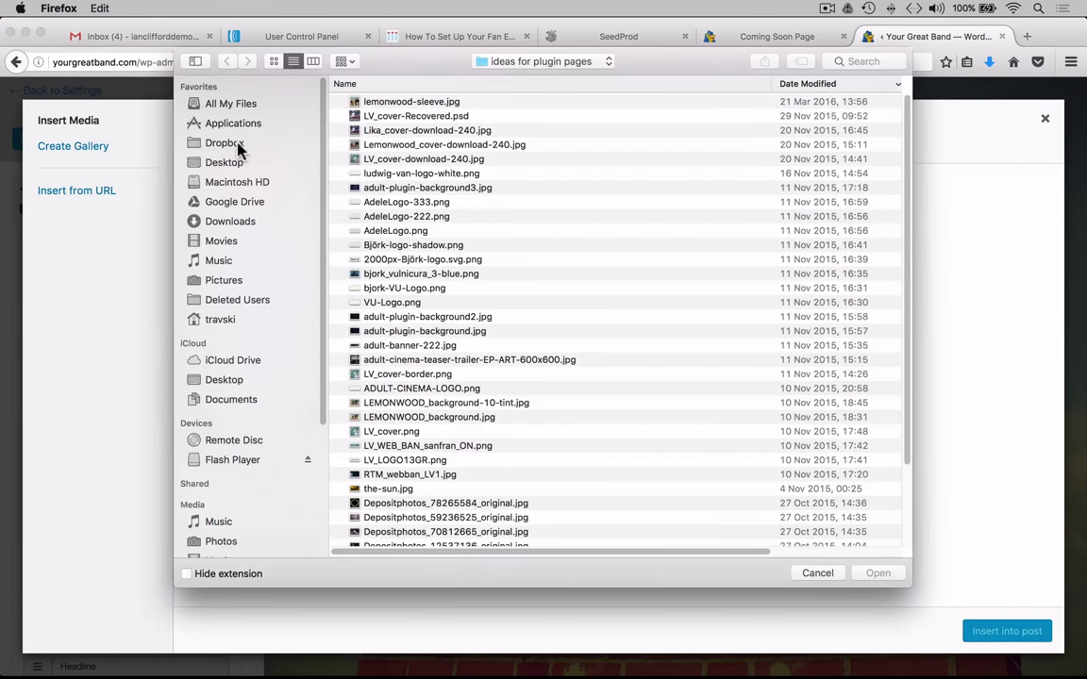
pyautogui.click(224, 164)
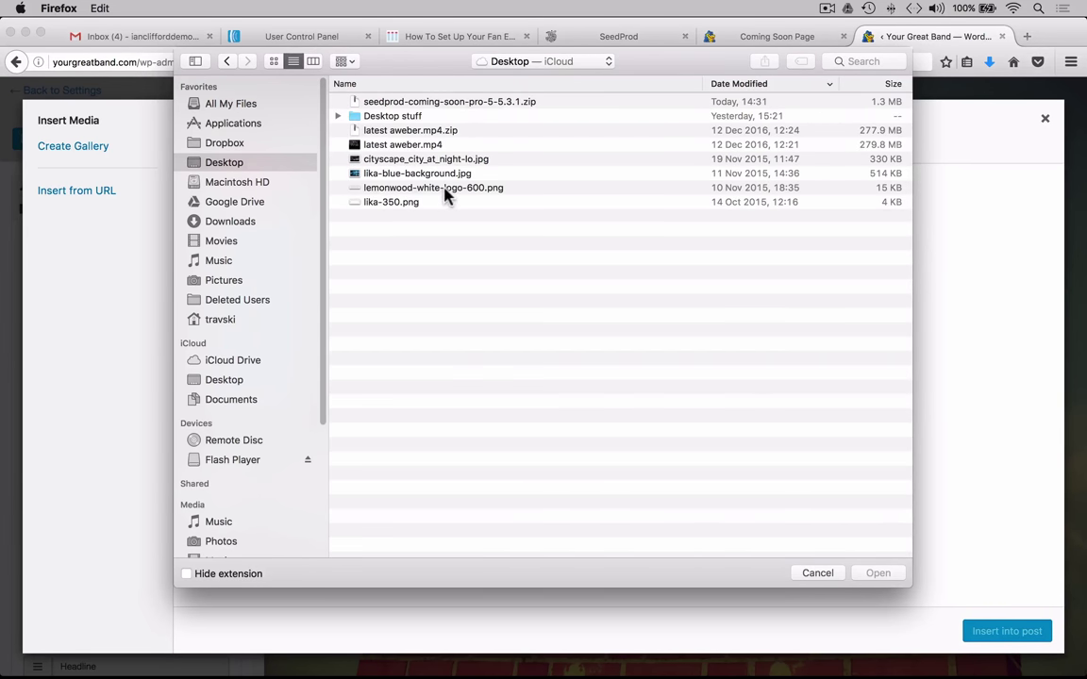
pyautogui.click(444, 188)
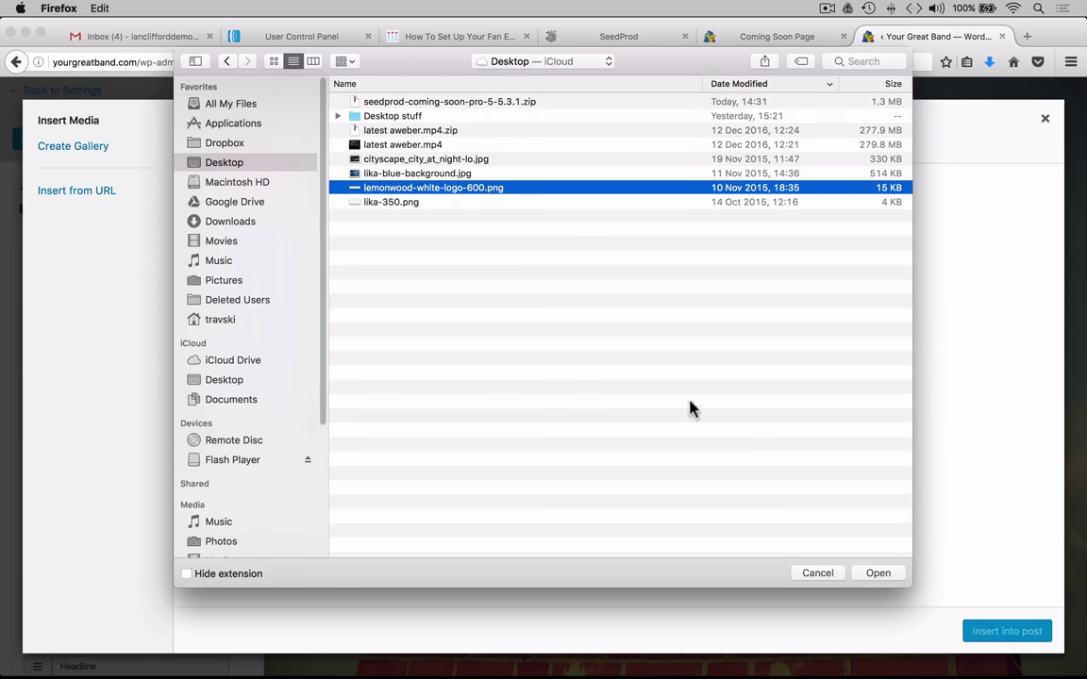
pyautogui.click(878, 573)
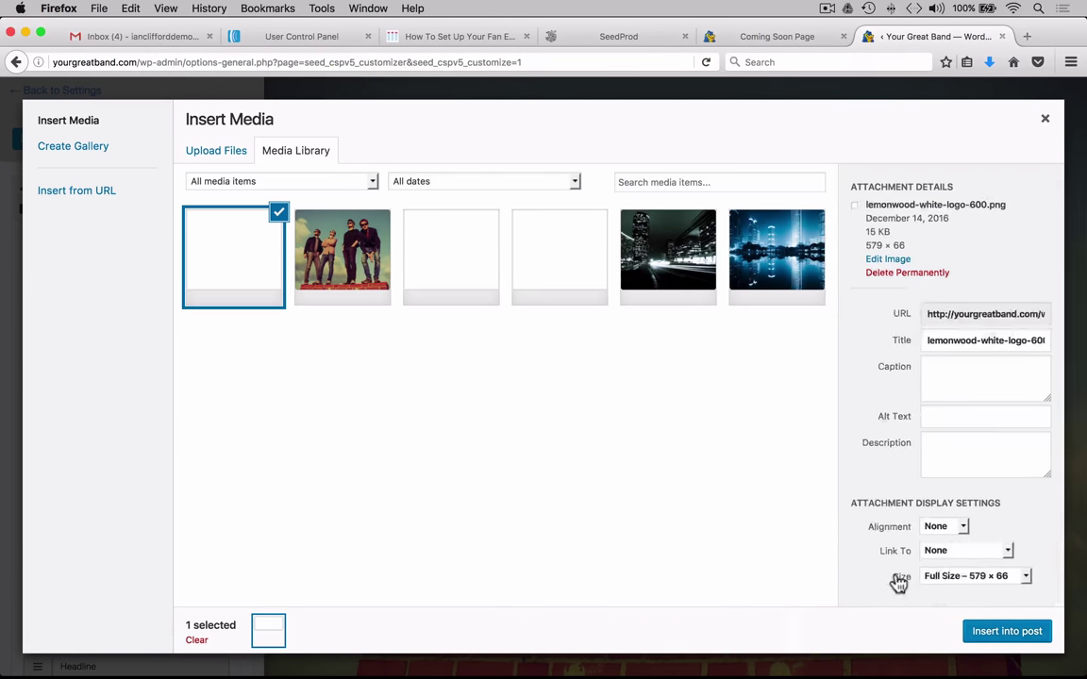
pyautogui.click(1007, 632)
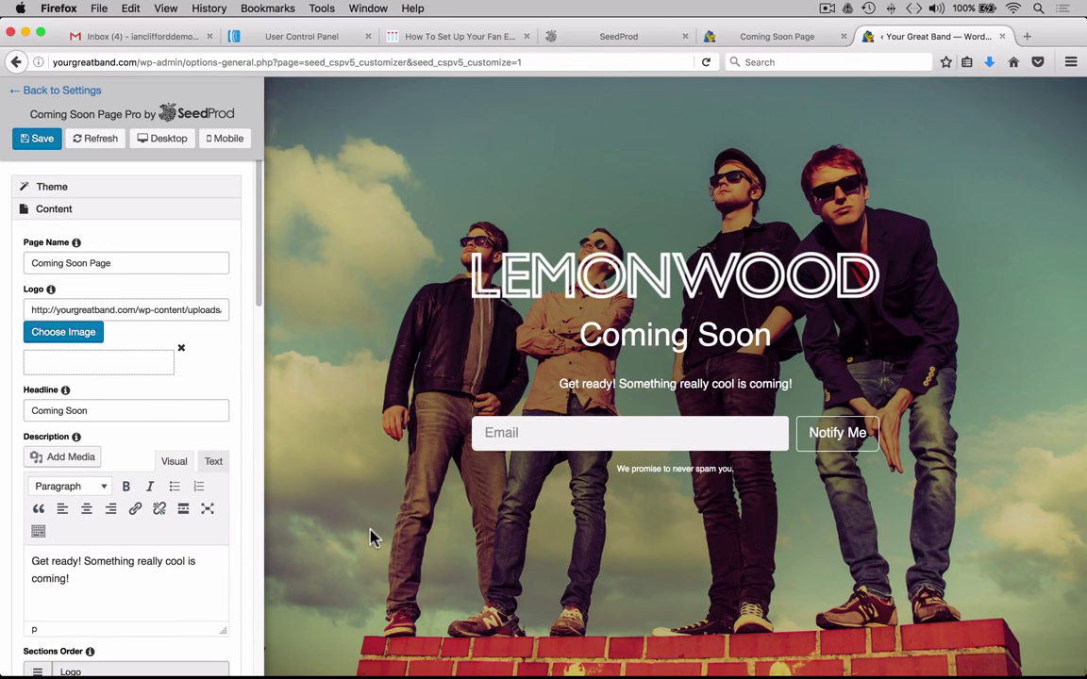
# Step: Select the four Lemonwood EP promo lines in the Notes note for copying
pyautogui.press('super+h')
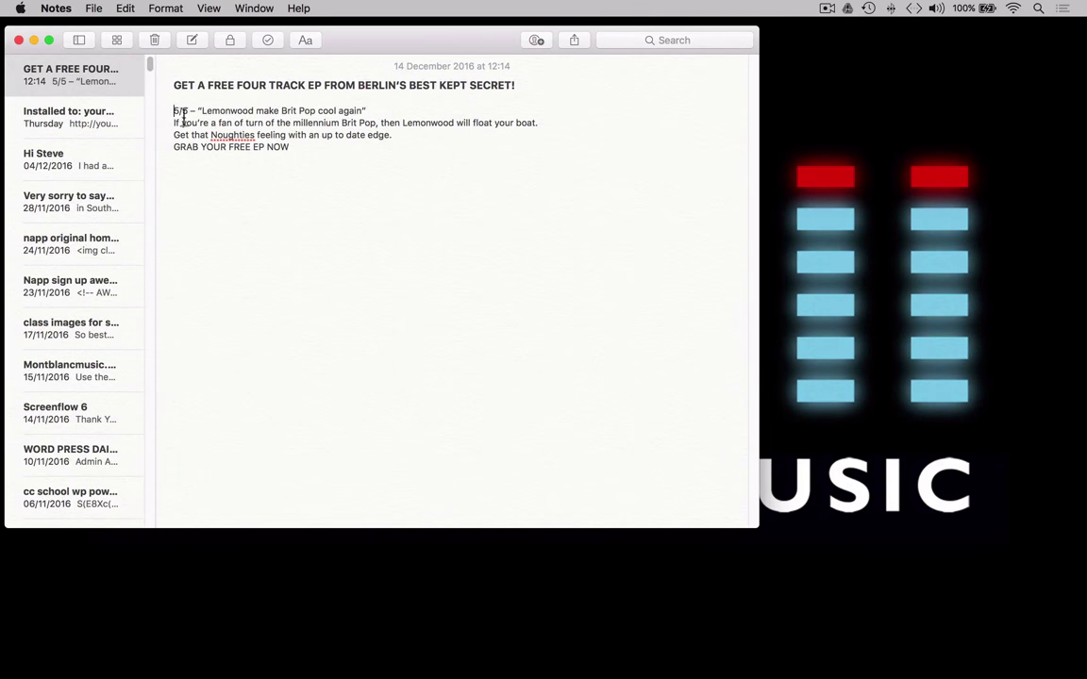
pyautogui.moveTo(173, 111); pyautogui.dragTo(292, 148)
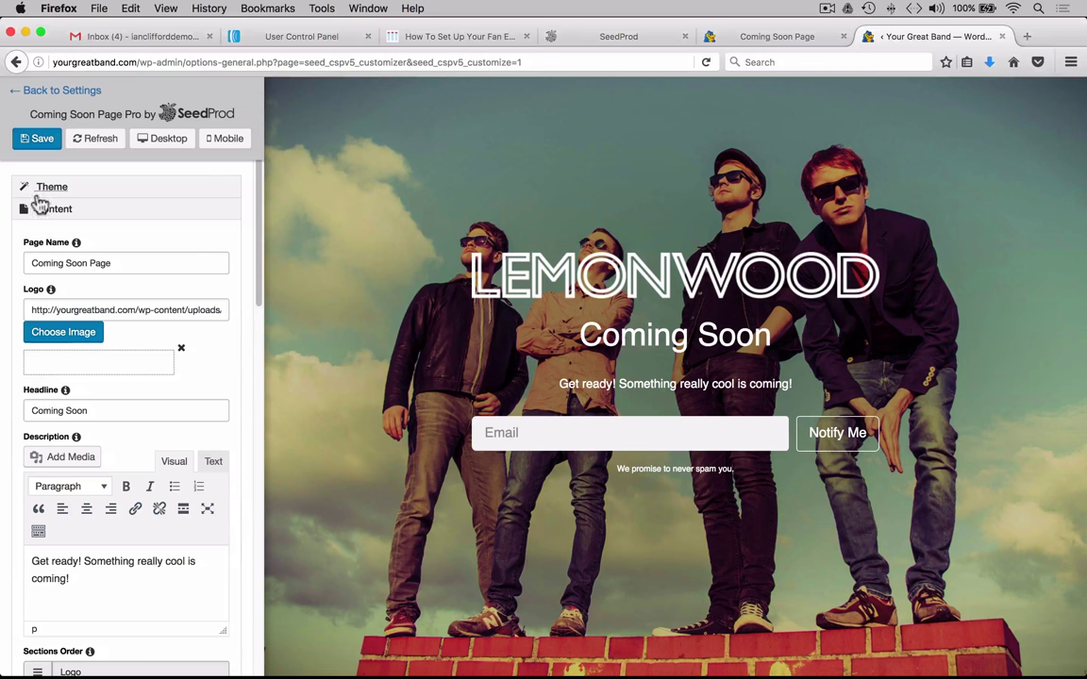
# Step: Paste the four EP promo lines over the existing description and save
pyautogui.moveTo(31, 561); pyautogui.dragTo(84, 578)
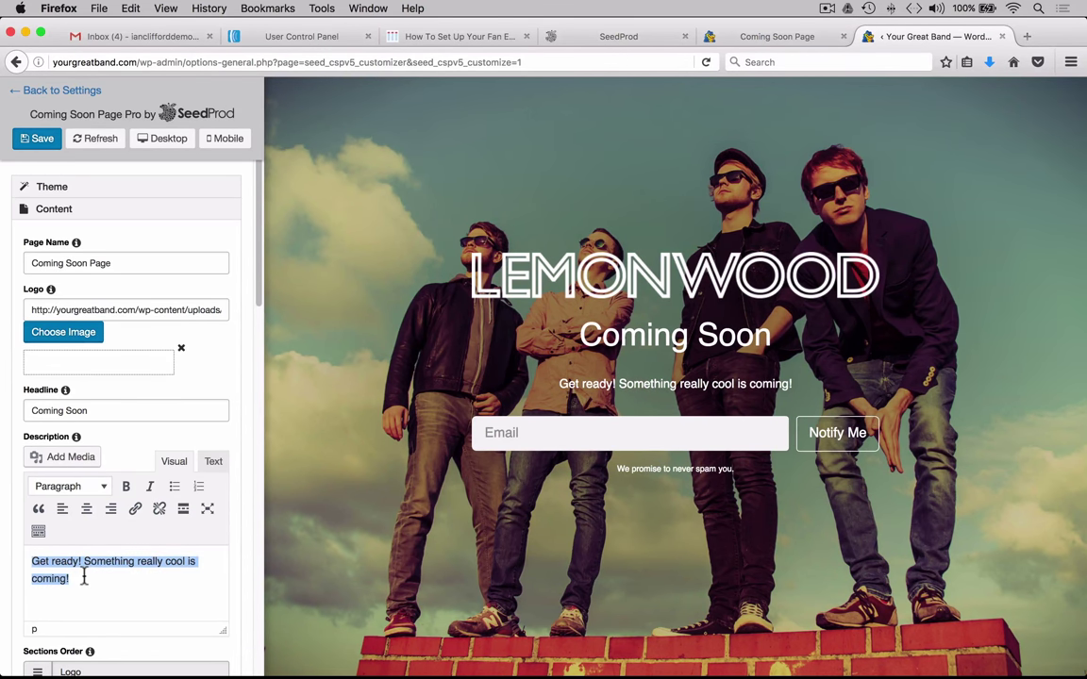
pyautogui.press('super+v')
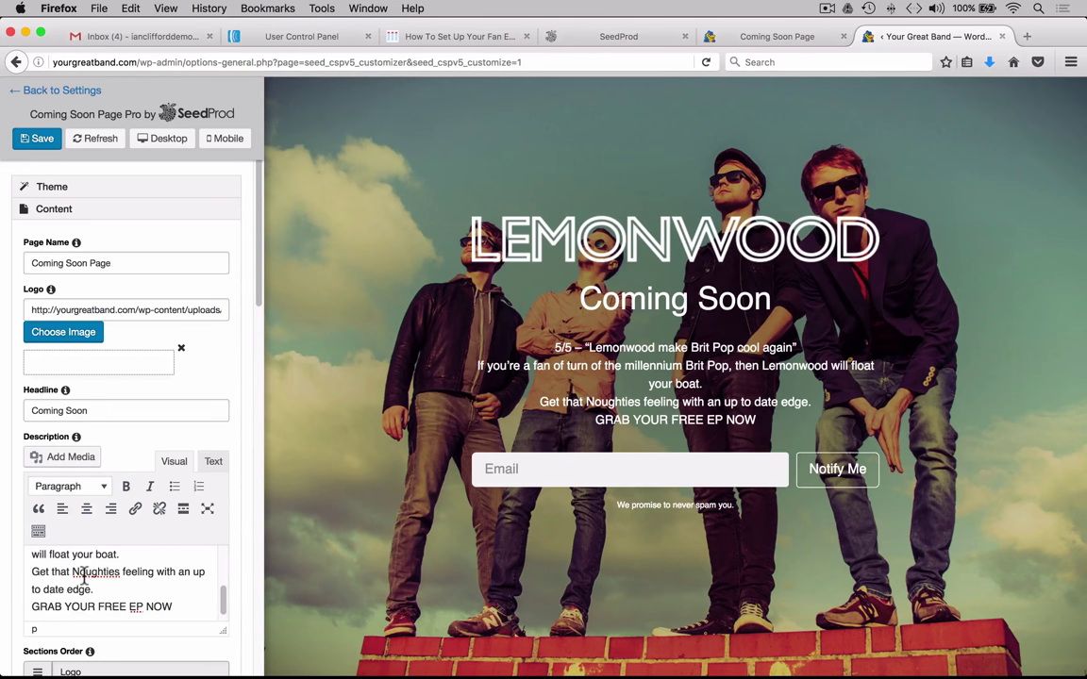
pyautogui.click(38, 140)
# Step: Select the note's free four track EP title line, then return to the page settings
pyautogui.hotkey('ctrl', 'Left')
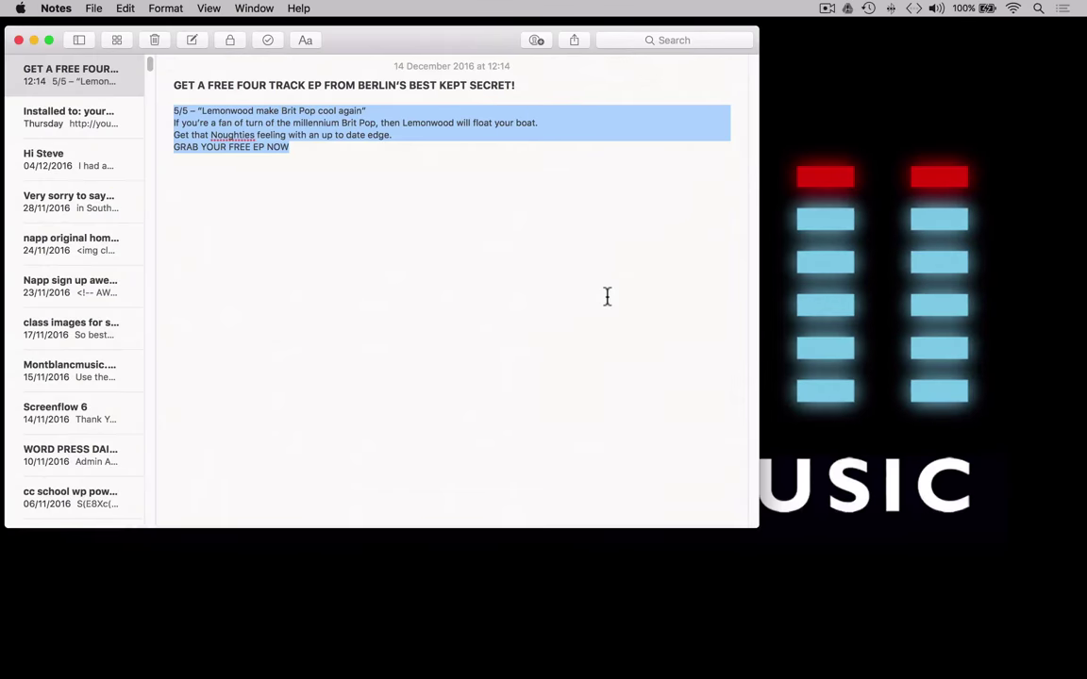
pyautogui.moveTo(168, 83); pyautogui.dragTo(518, 83)
pyautogui.press('super+c')
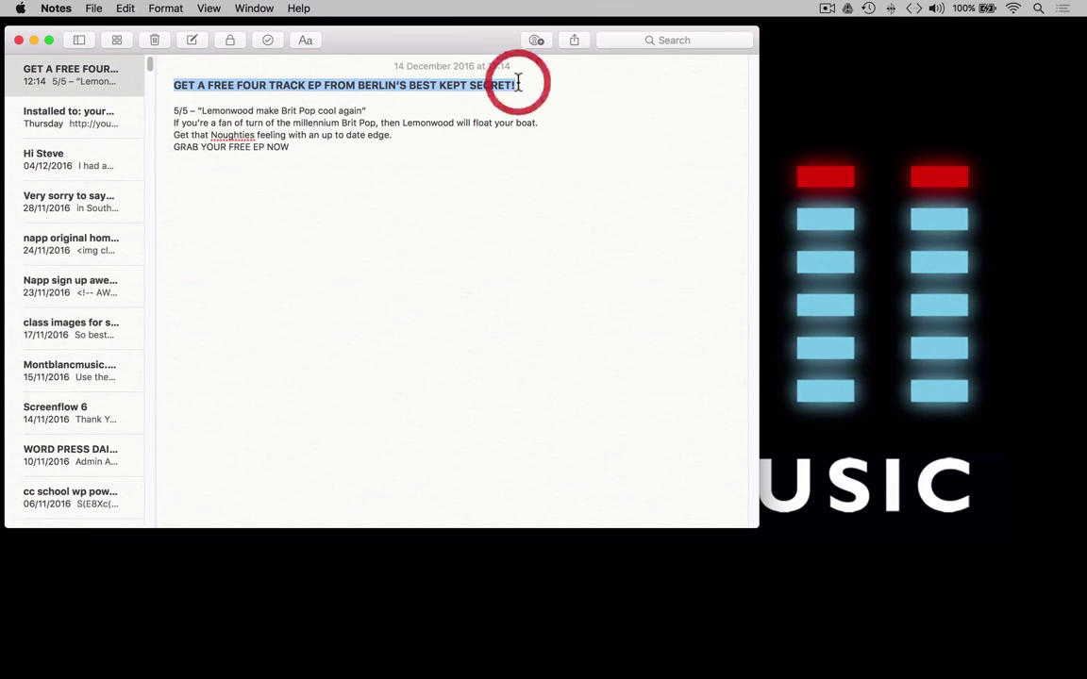
pyautogui.hotkey('ctrl', 'Right')
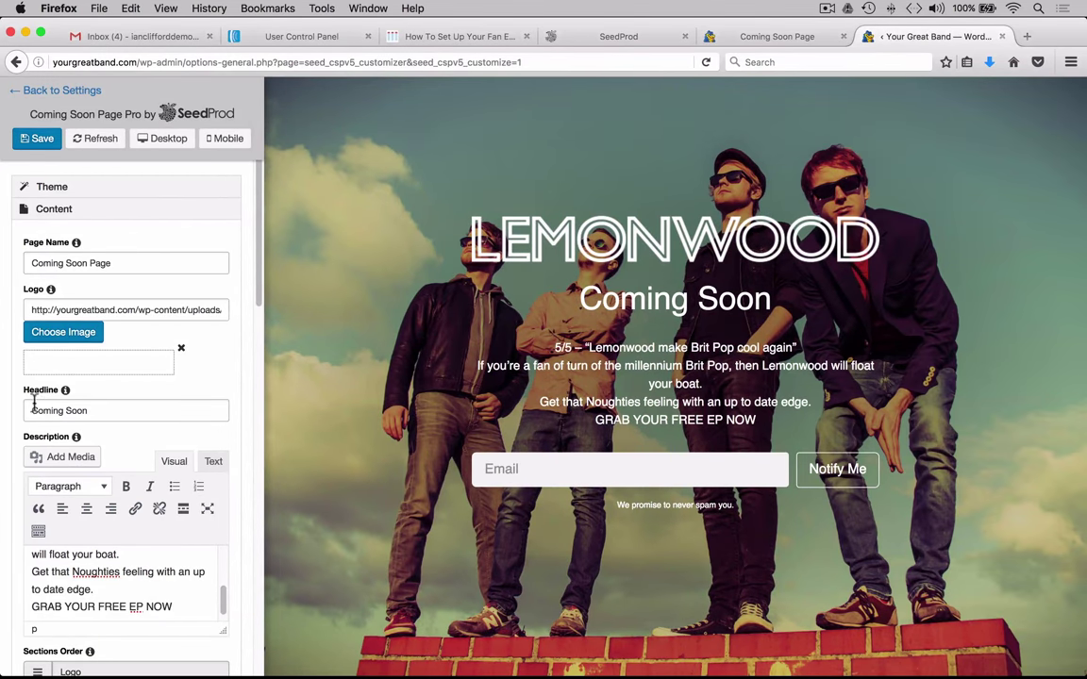
# Step: Paste 'Get a free four track EP from Berlin's best kept secret!' over the Coming Soon headline and save
pyautogui.moveTo(32, 411); pyautogui.dragTo(111, 411)
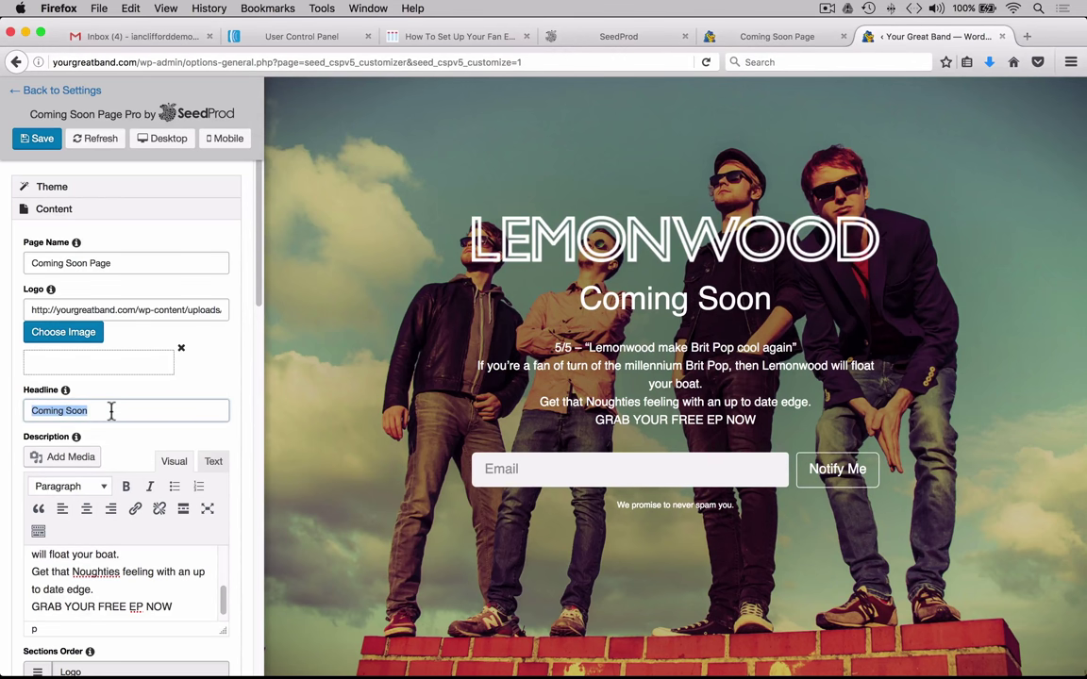
pyautogui.press('super+v')
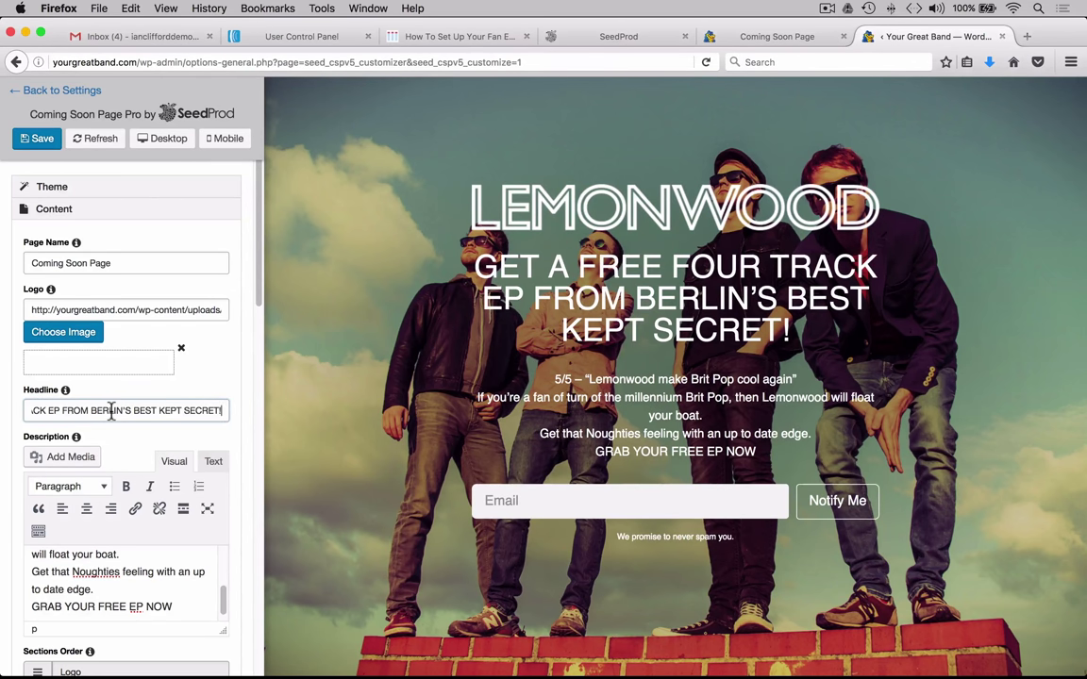
pyautogui.click(40, 142)
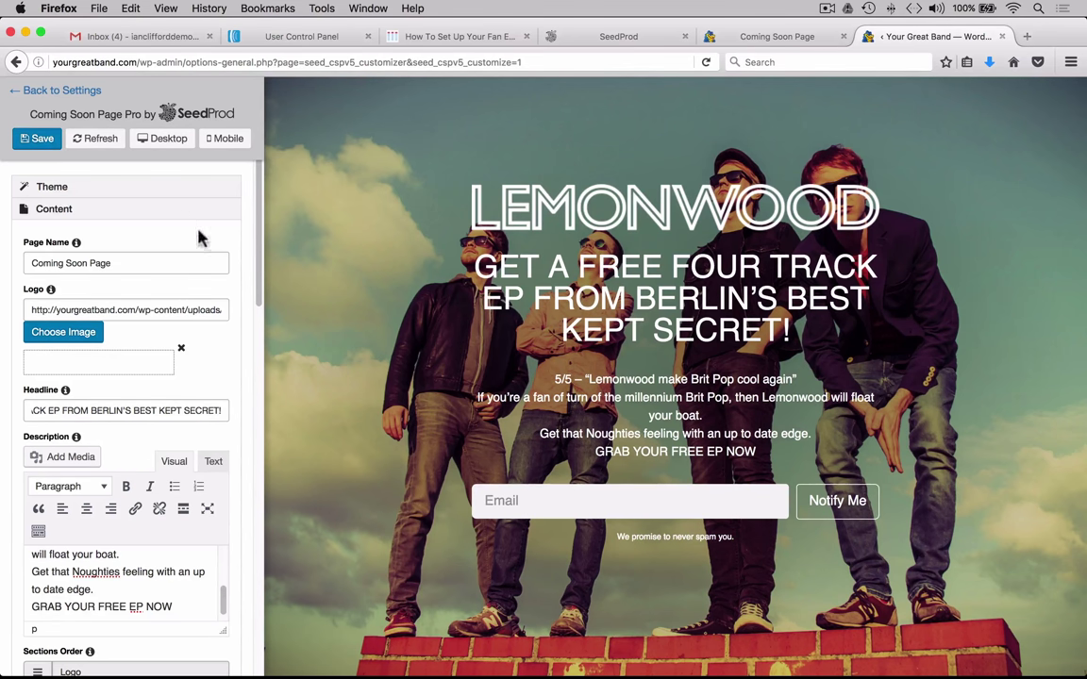
pyautogui.moveTo(255, 225); pyautogui.dragTo(260, 295)
pyautogui.moveTo(35, 504); pyautogui.dragTo(36, 475)
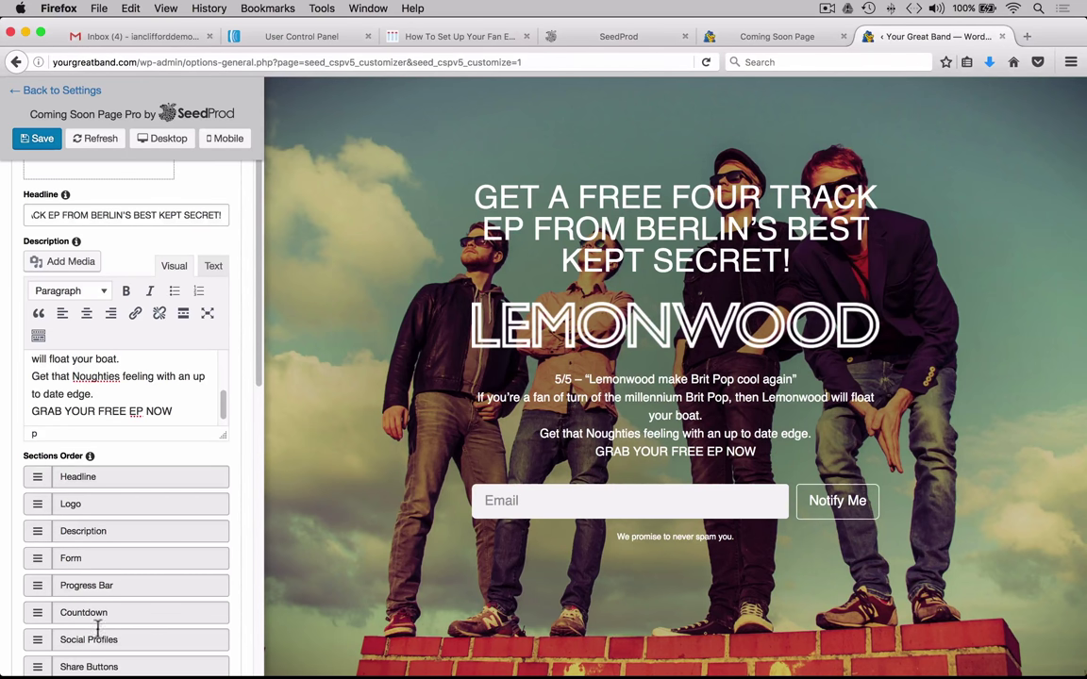
pyautogui.moveTo(258, 381); pyautogui.dragTo(260, 420)
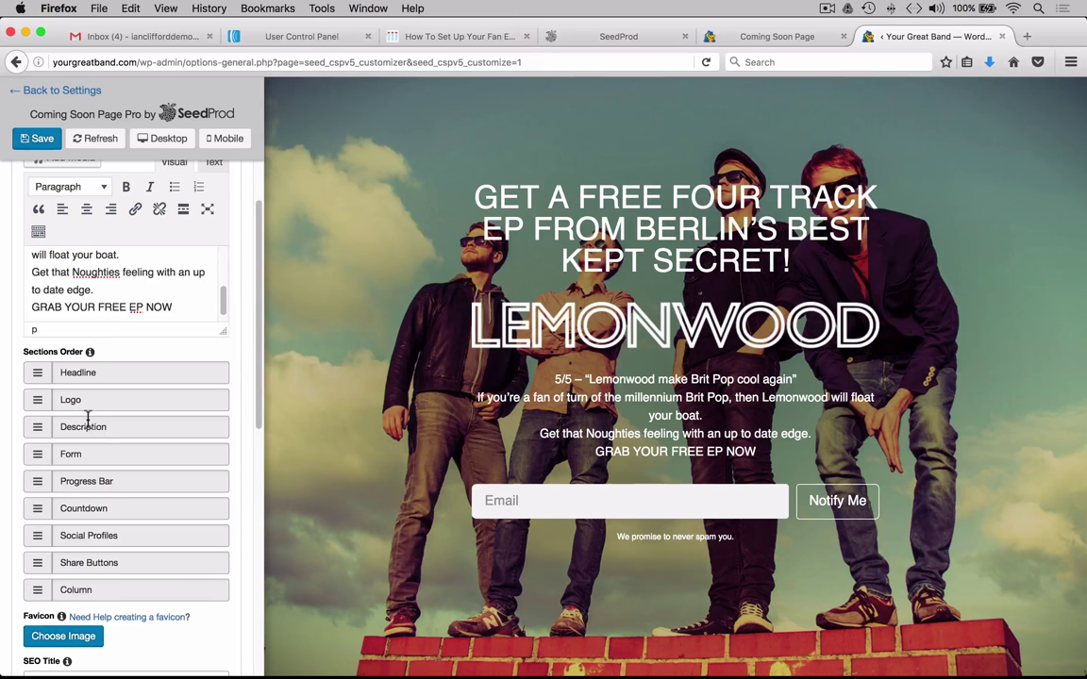
pyautogui.moveTo(38, 400); pyautogui.dragTo(38, 369)
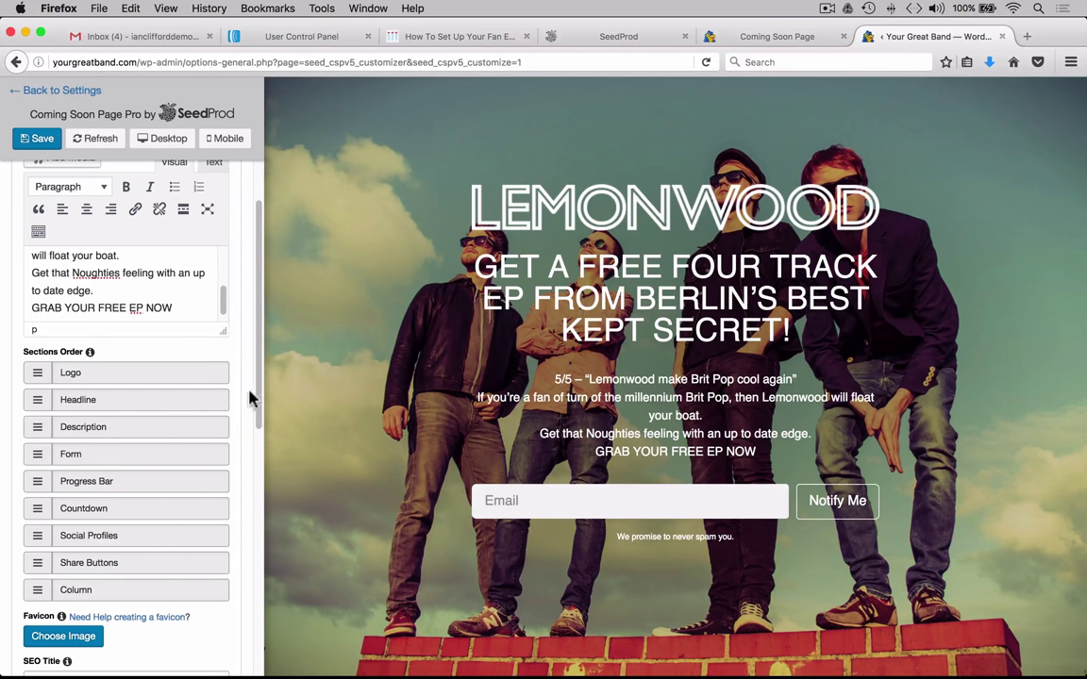
pyautogui.moveTo(256, 387); pyautogui.dragTo(260, 651)
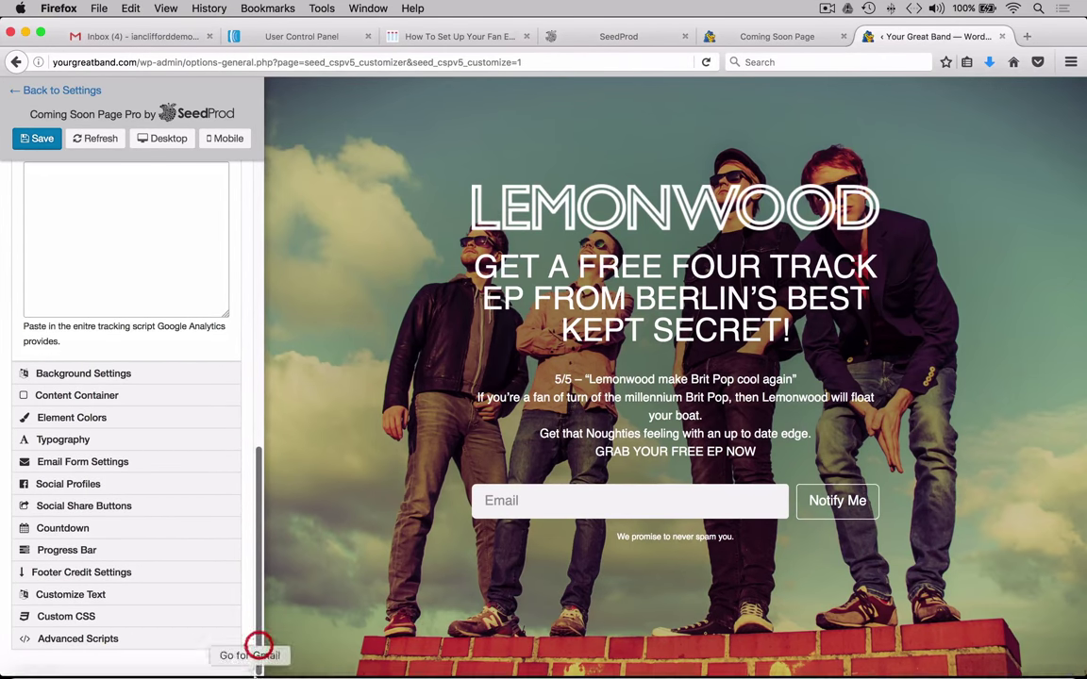
# Step: Adjust the Content Container max width and set its position to Right Center
pyautogui.click(80, 395)
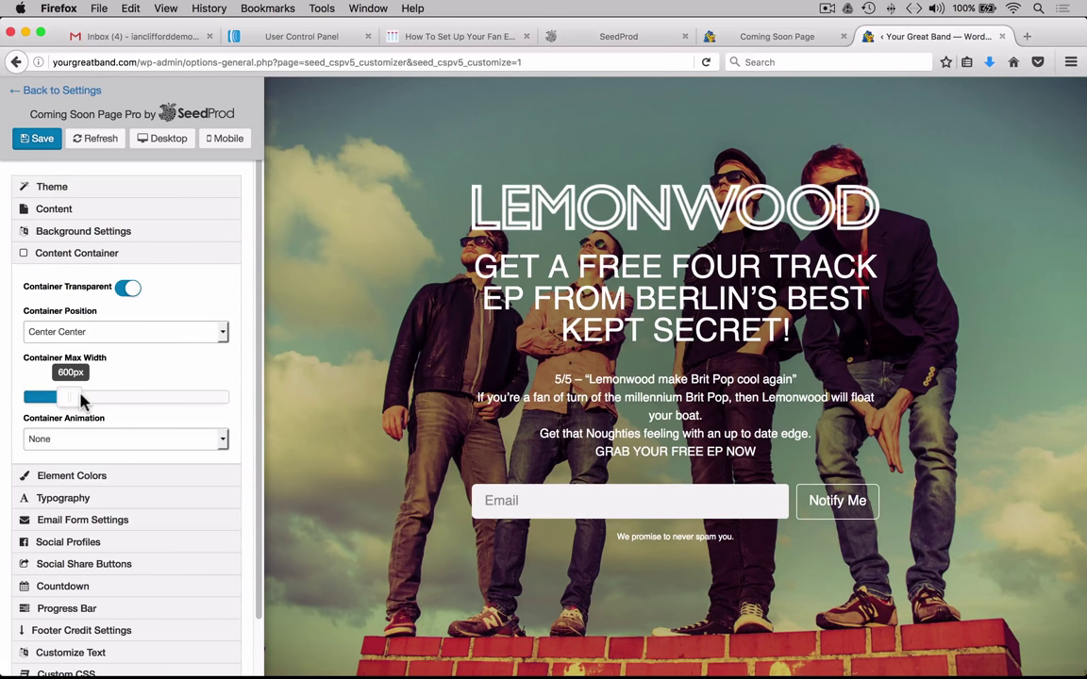
pyautogui.moveTo(68, 396); pyautogui.dragTo(72, 425)
pyautogui.click(209, 333)
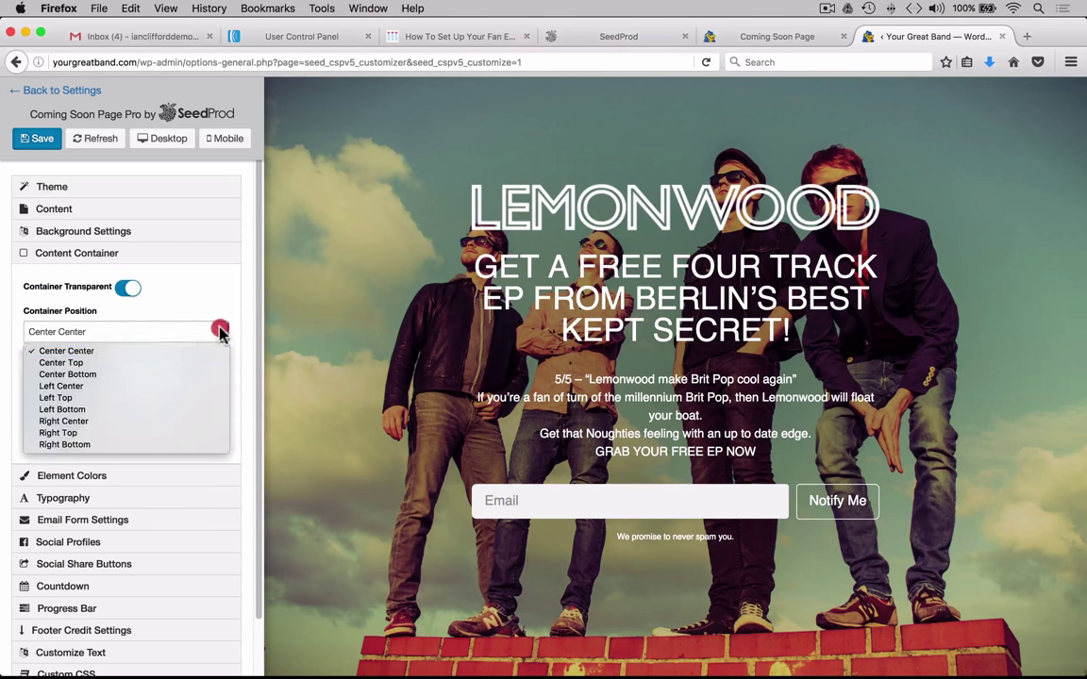
pyautogui.click(71, 398)
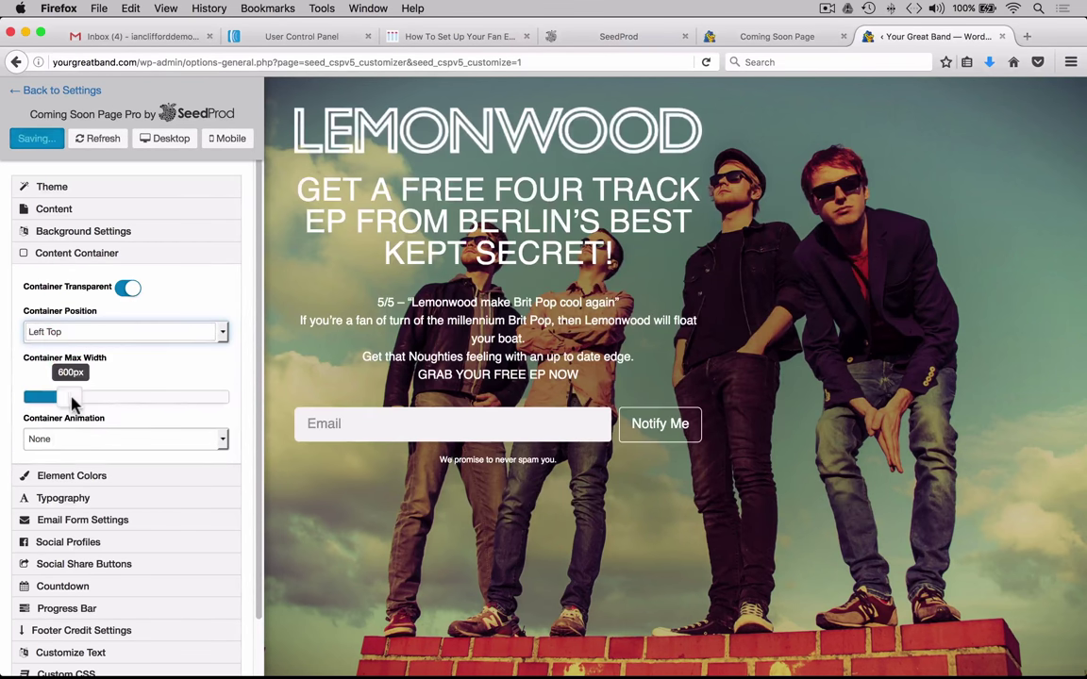
pyautogui.click(89, 334)
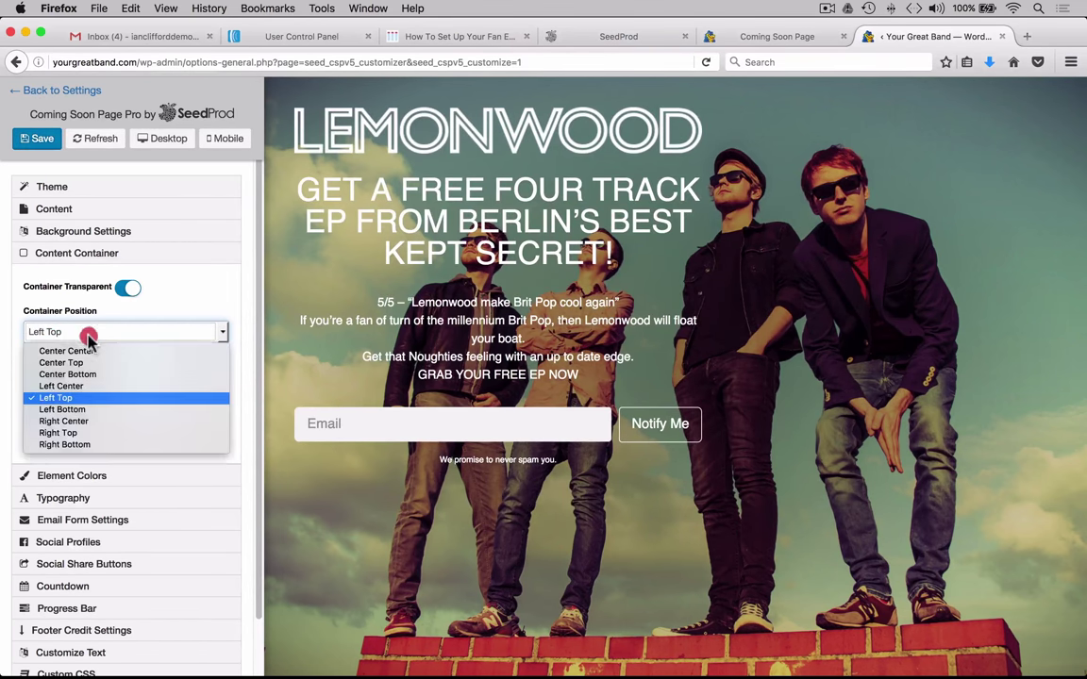
pyautogui.click(85, 422)
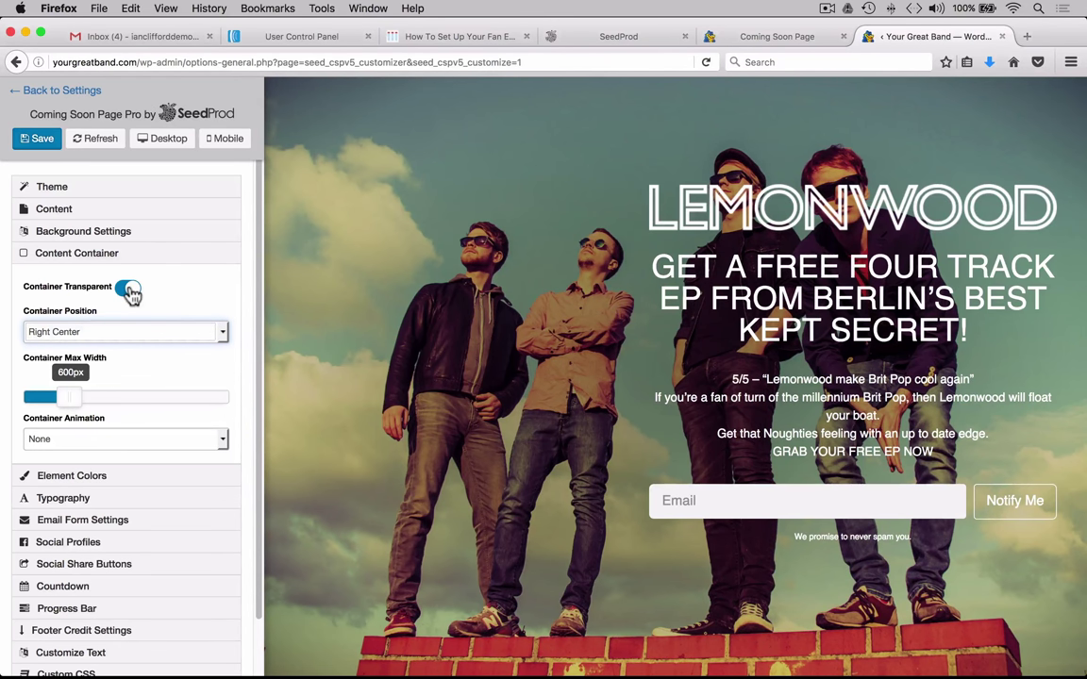
# Step: Try a black container colour at 0.14 opacity, then switch on Container Transparent
pyautogui.click(129, 291)
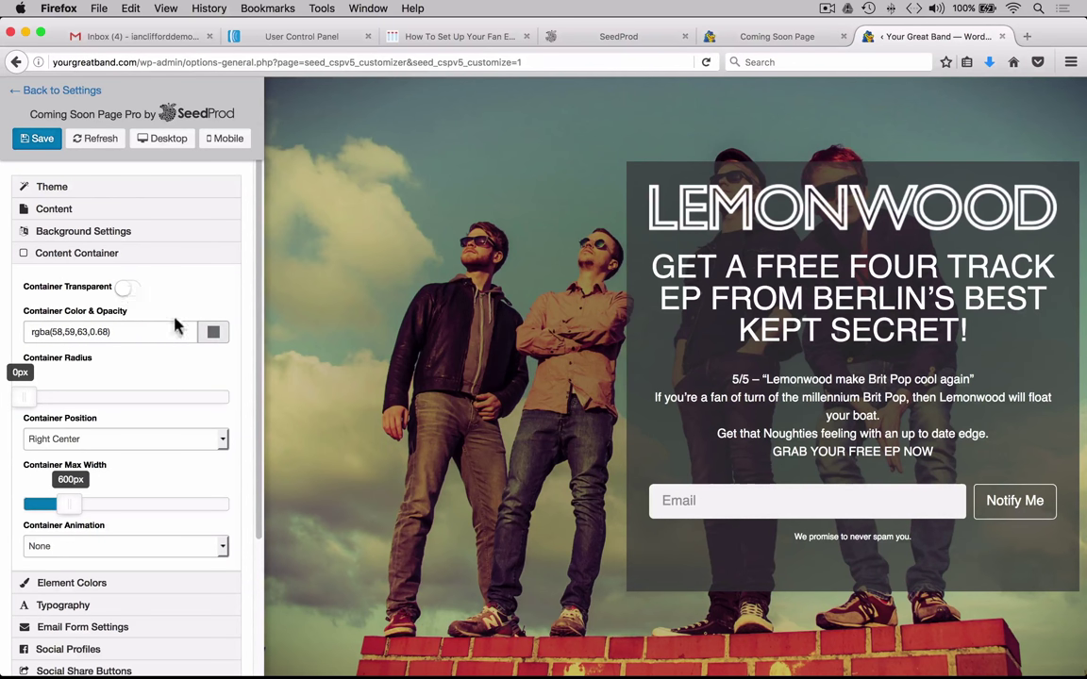
pyautogui.click(213, 331)
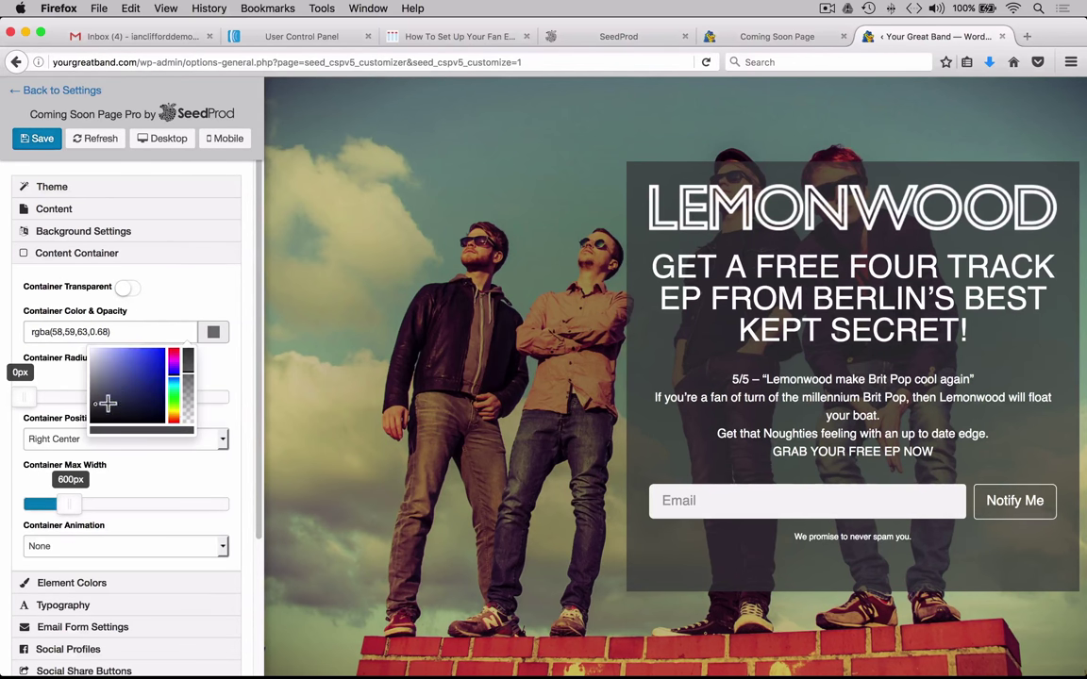
pyautogui.moveTo(95, 375); pyautogui.dragTo(170, 432)
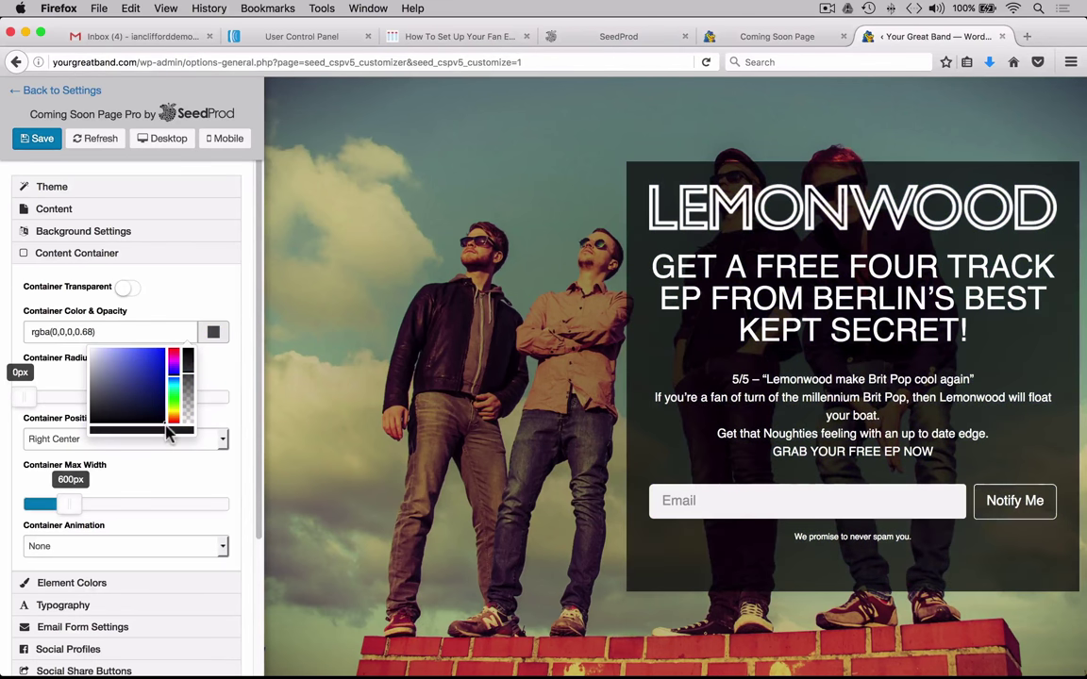
pyautogui.moveTo(187, 351); pyautogui.dragTo(184, 411)
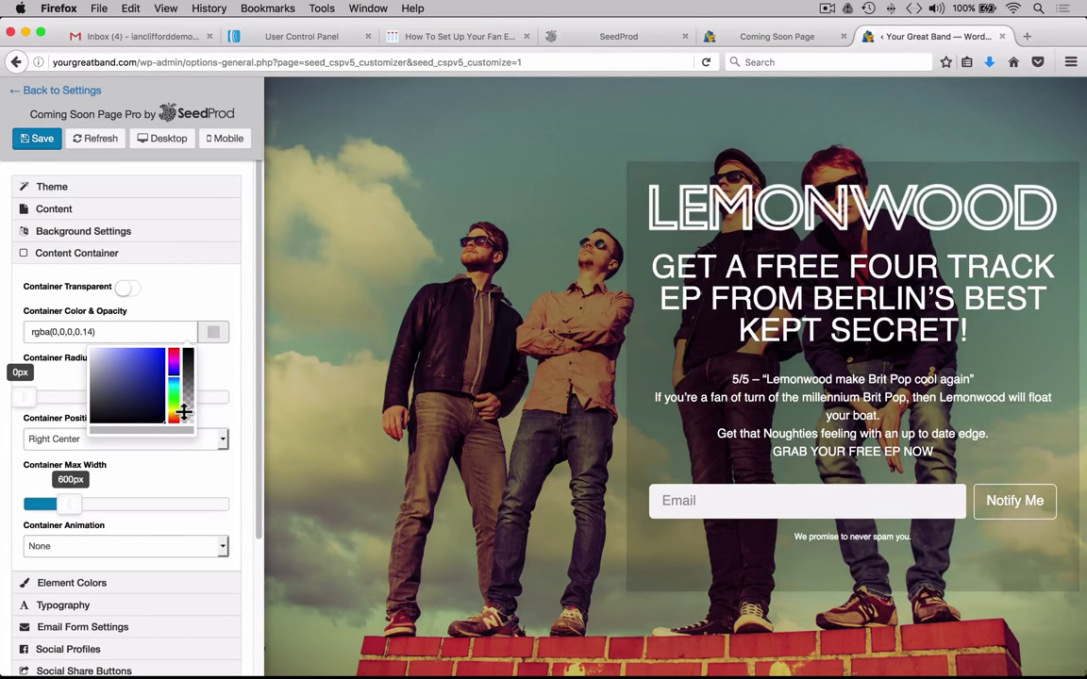
pyautogui.moveTo(184, 411); pyautogui.dragTo(184, 412)
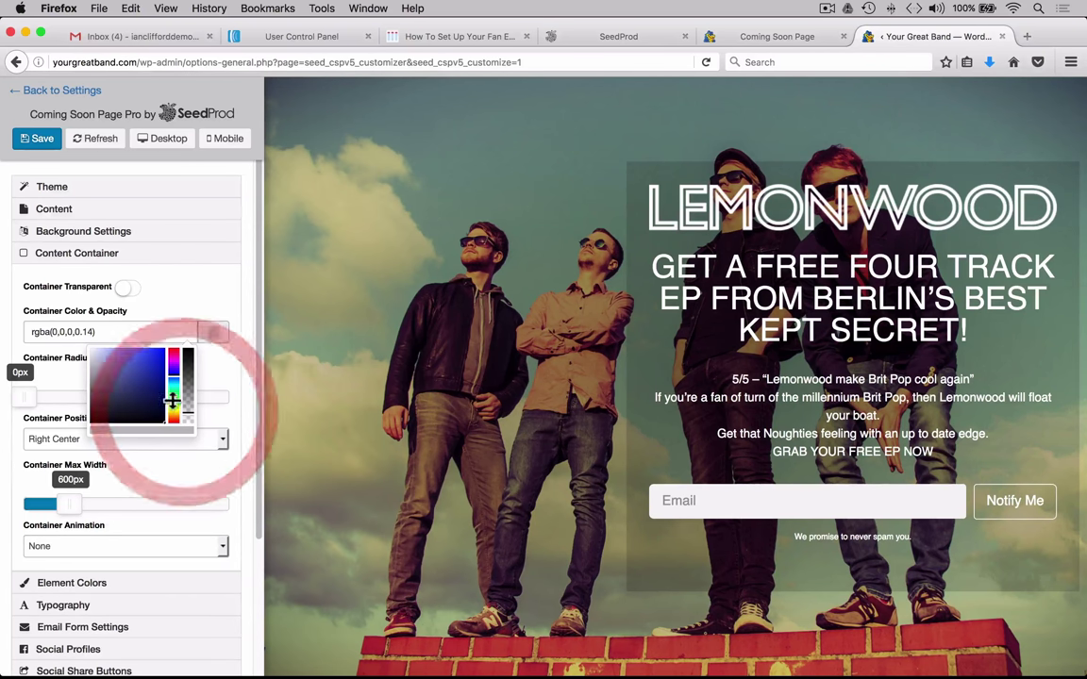
pyautogui.click(130, 293)
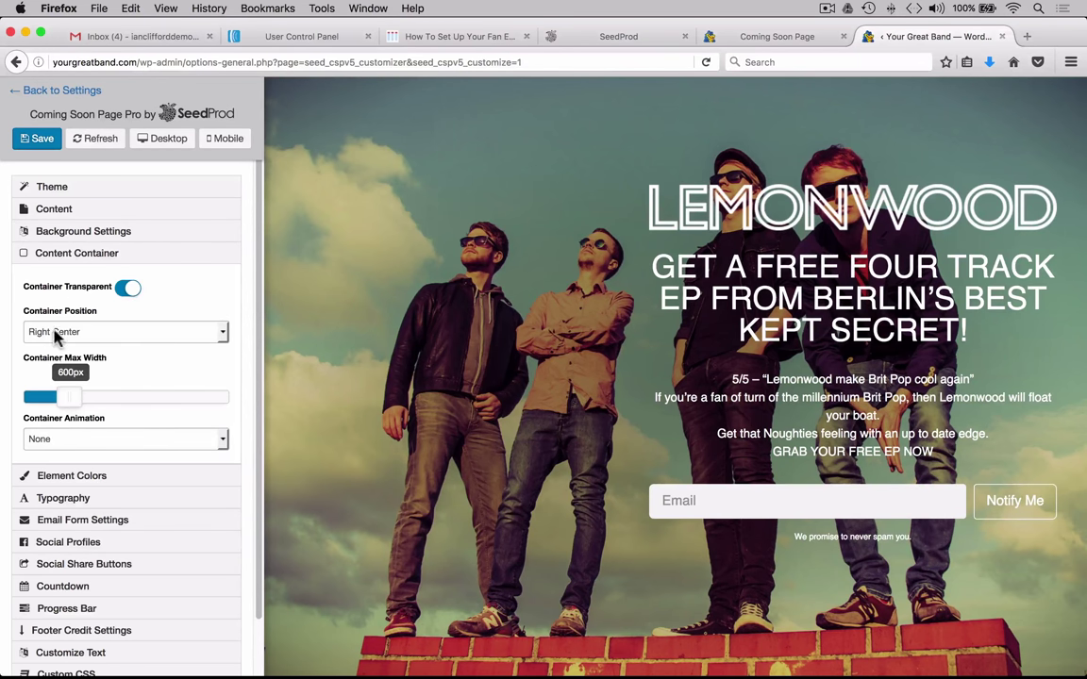
# Step: Set the container position to Center Center and its animation to None after trying Bounce and rotateIn
pyautogui.click(42, 332)
pyautogui.click(54, 351)
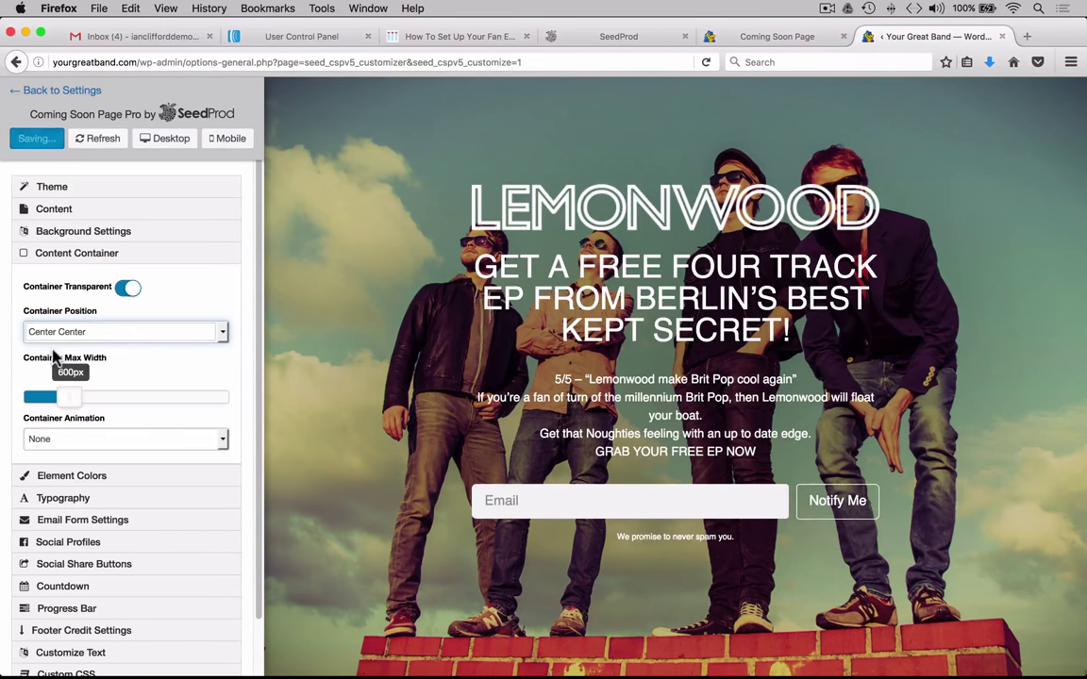
pyautogui.click(221, 440)
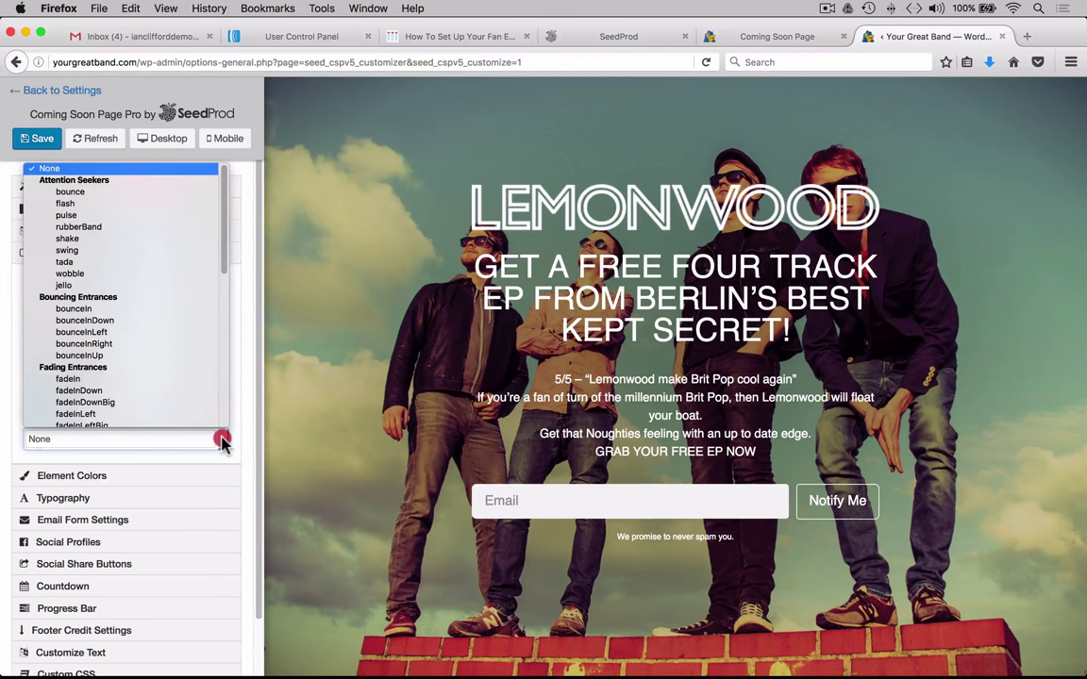
pyautogui.click(182, 354)
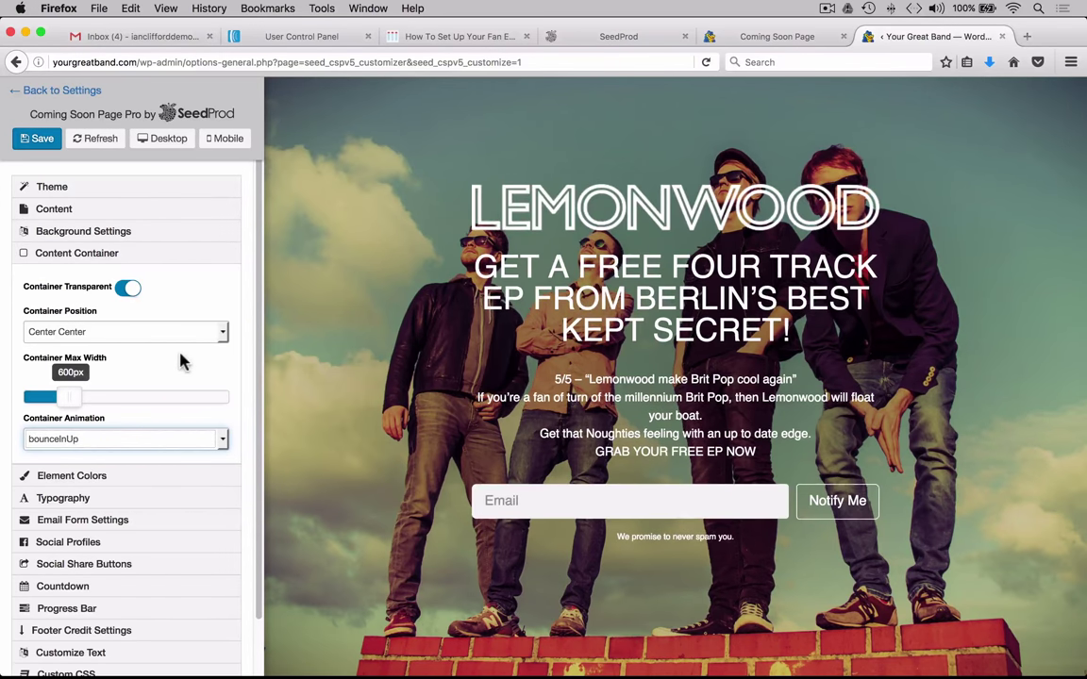
pyautogui.moveTo(115, 439); pyautogui.dragTo(111, 379)
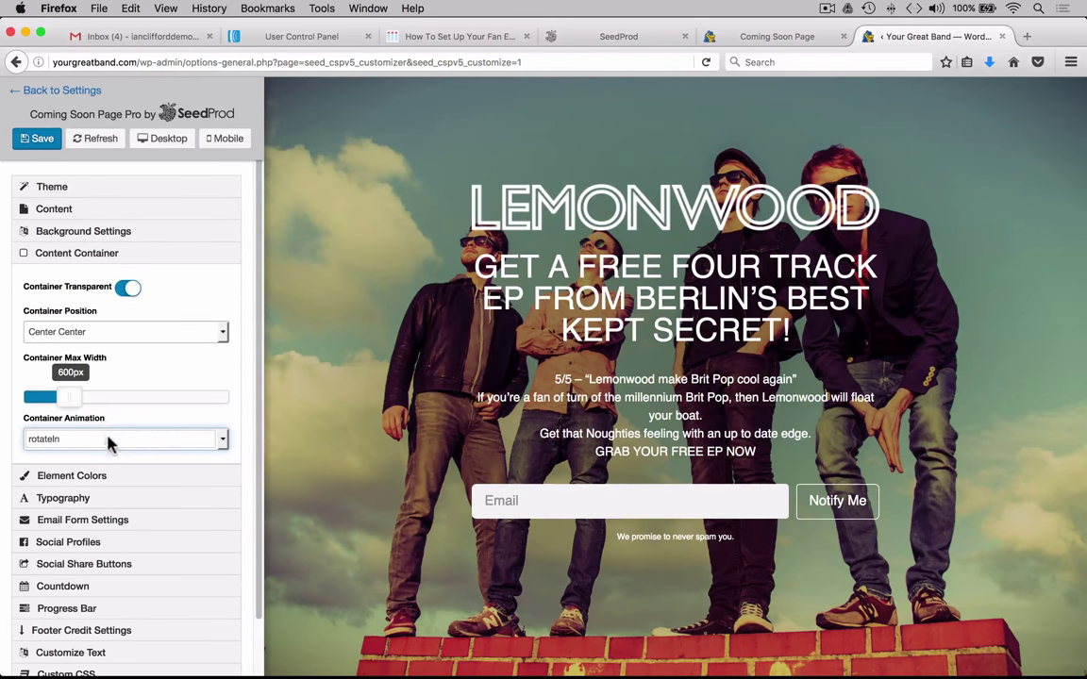
pyautogui.moveTo(110, 440); pyautogui.dragTo(120, 221)
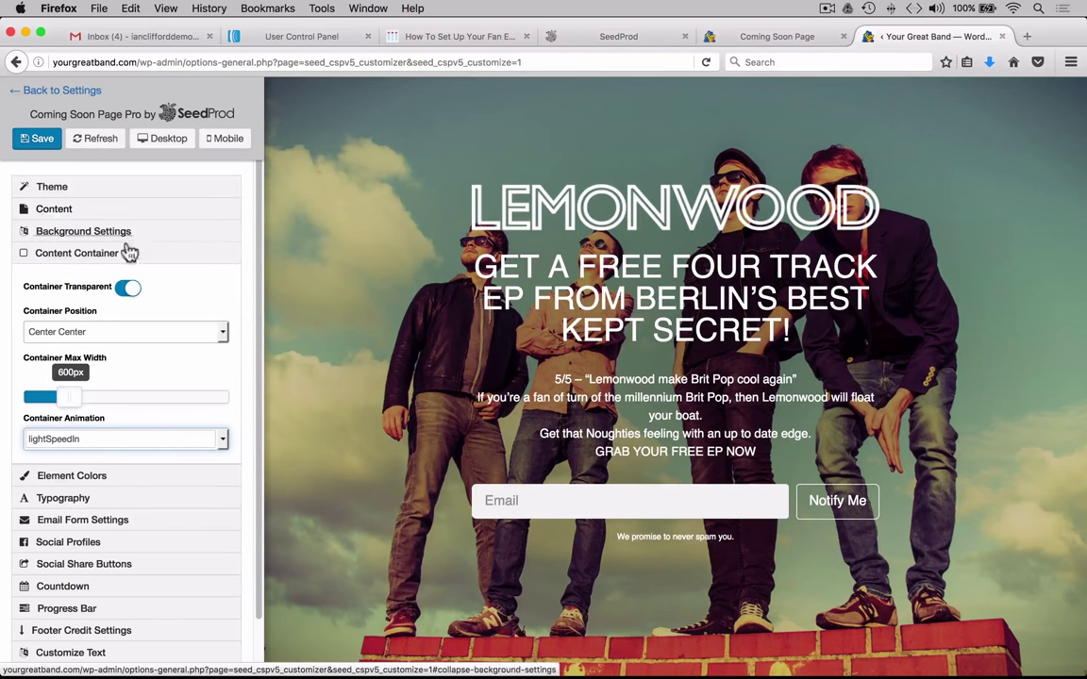
pyautogui.click(98, 441)
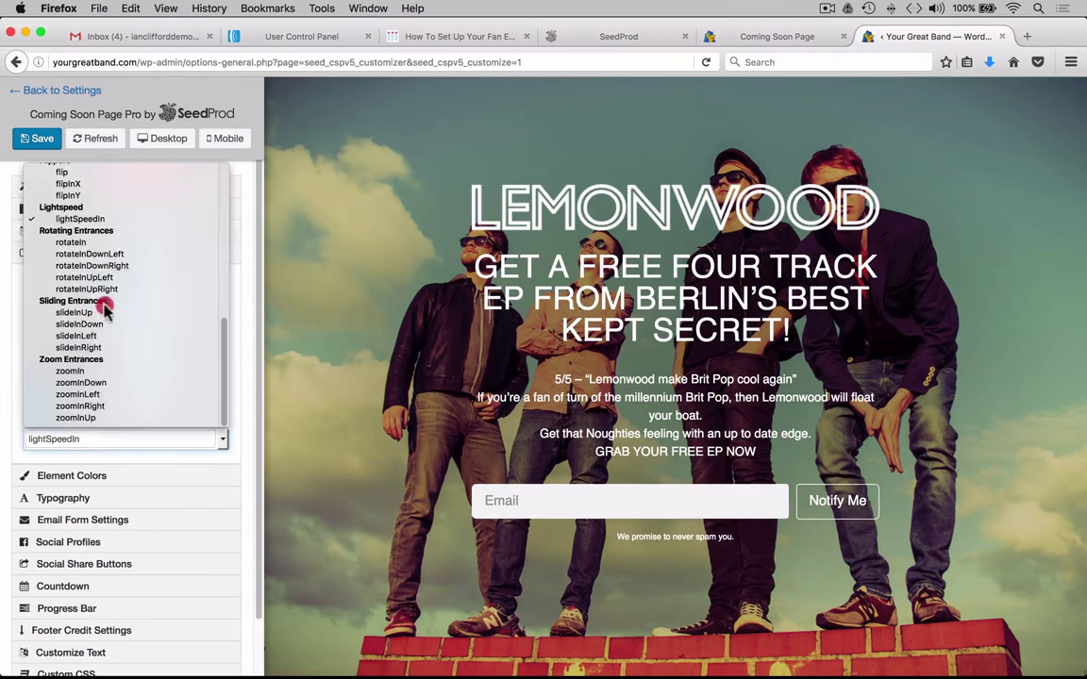
pyautogui.scroll(10, 114, 178)
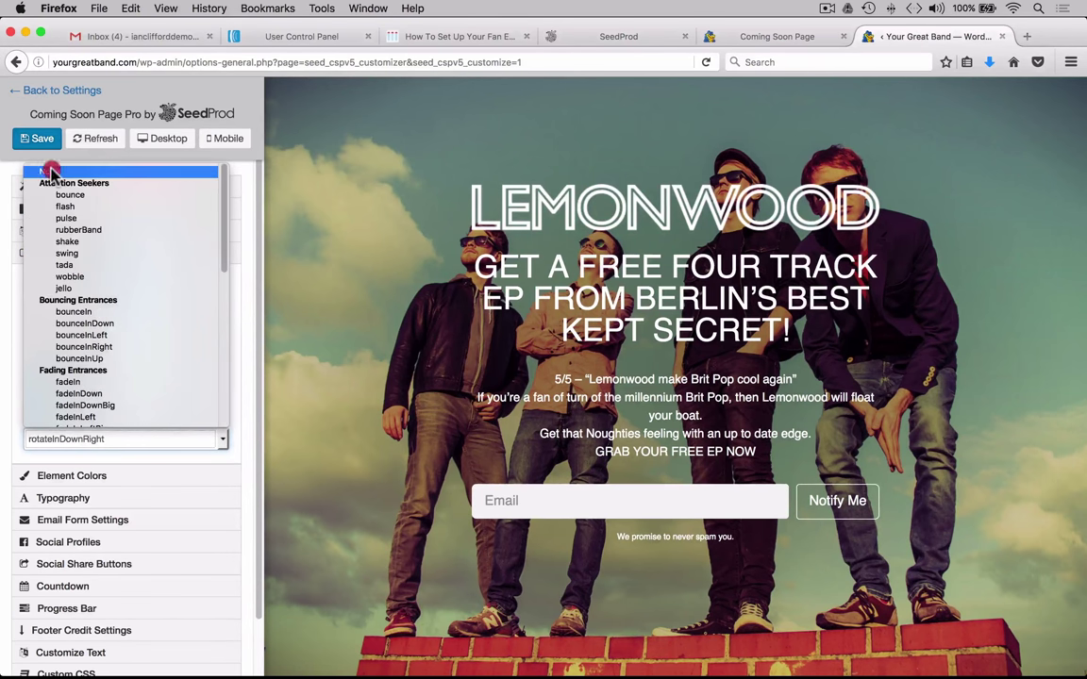
pyautogui.click(51, 174)
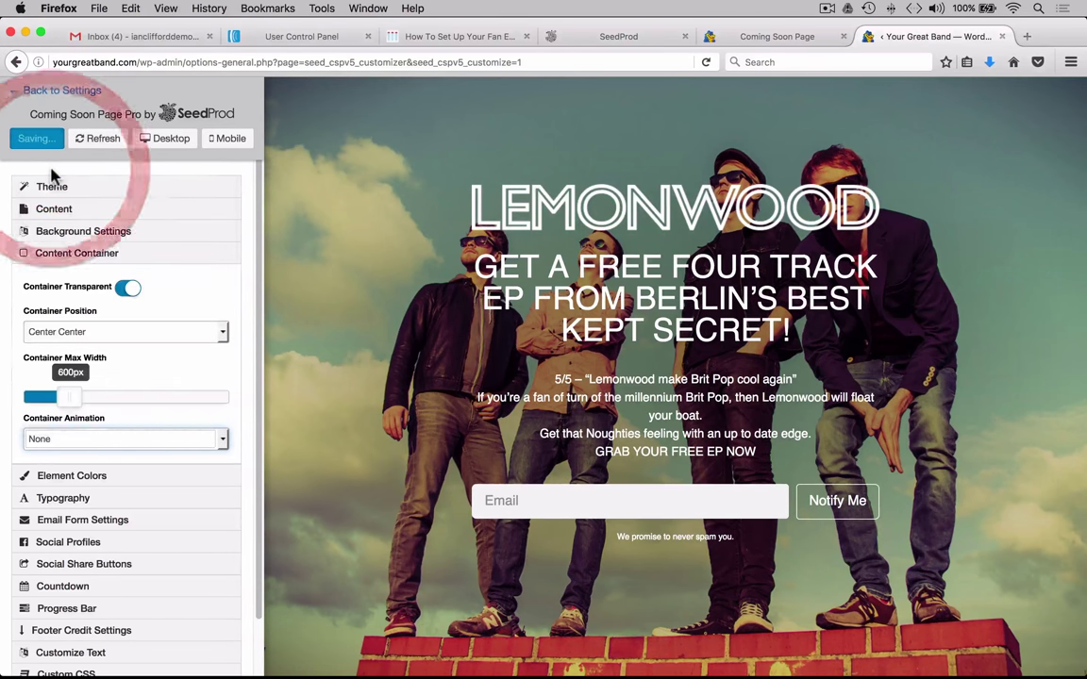
# Step: Keep Container Transparent on and expand the Email Form Settings
pyautogui.click(127, 288)
pyautogui.click(127, 291)
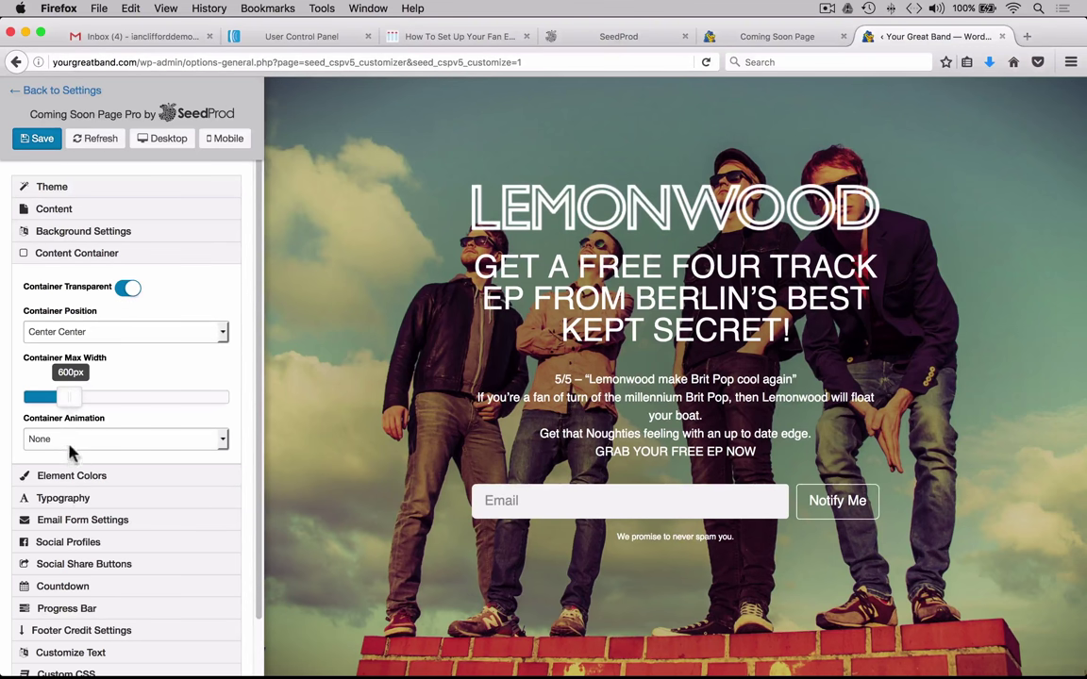
pyautogui.click(83, 525)
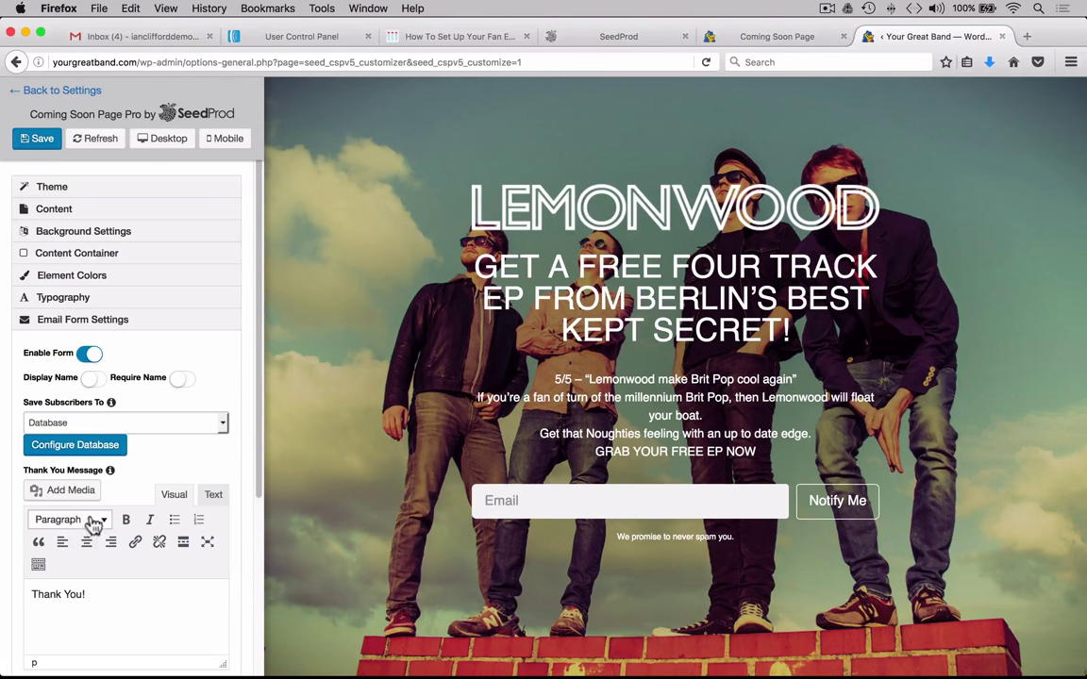
# Step: Set Save Subscribers To Aweber and follow Configure Aweber's Authorize App link
pyautogui.click(222, 425)
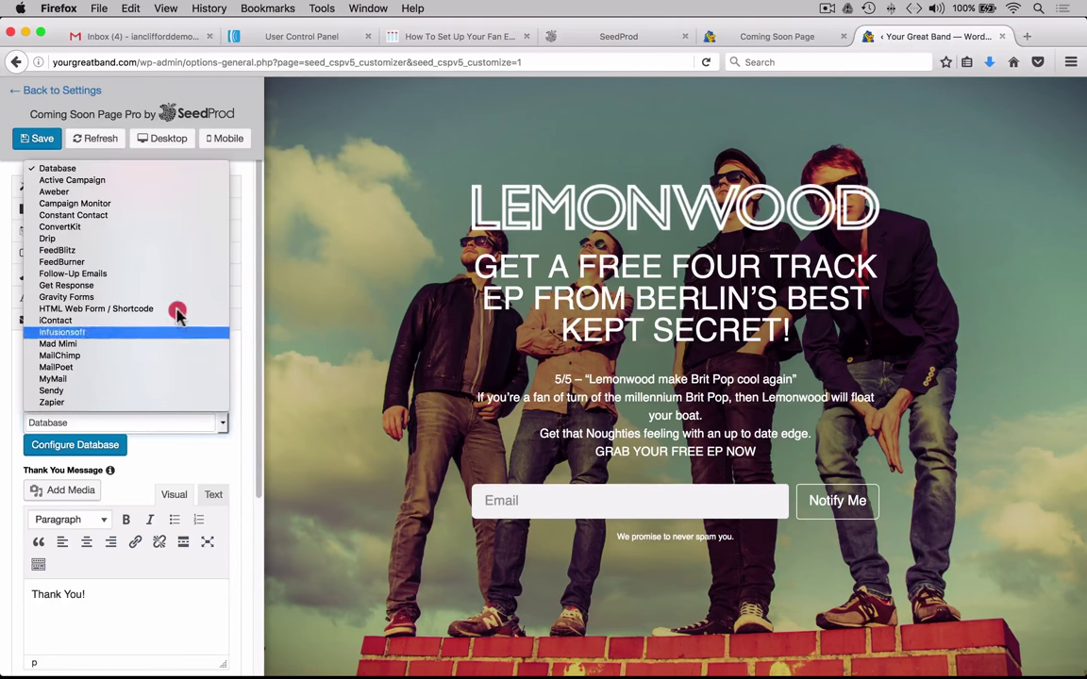
pyautogui.click(149, 191)
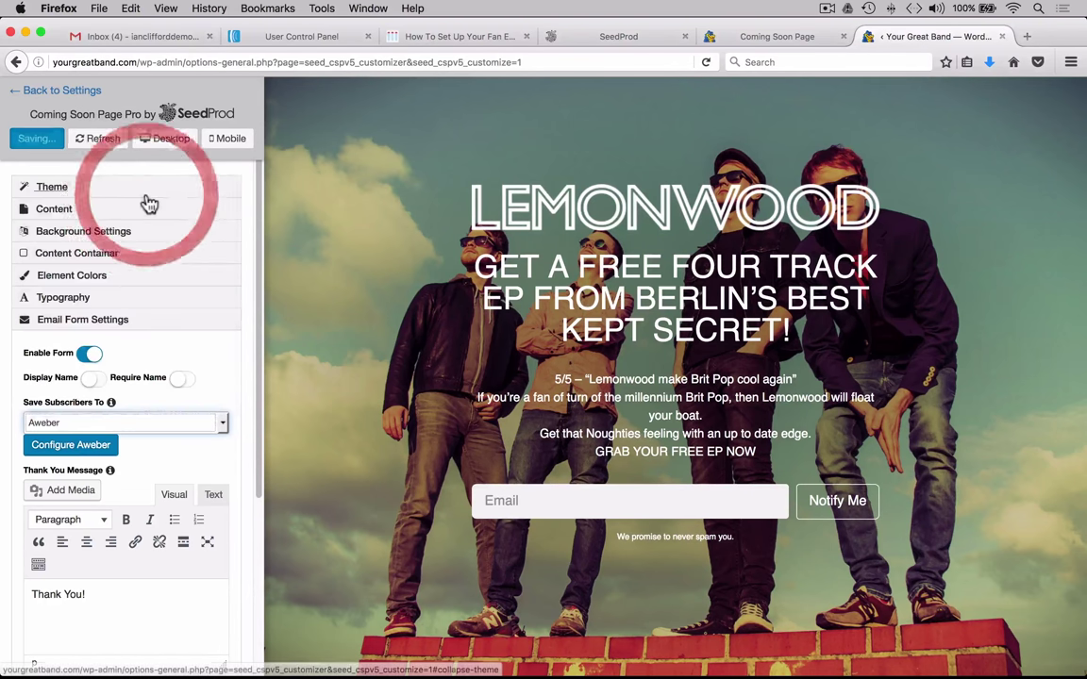
pyautogui.click(71, 452)
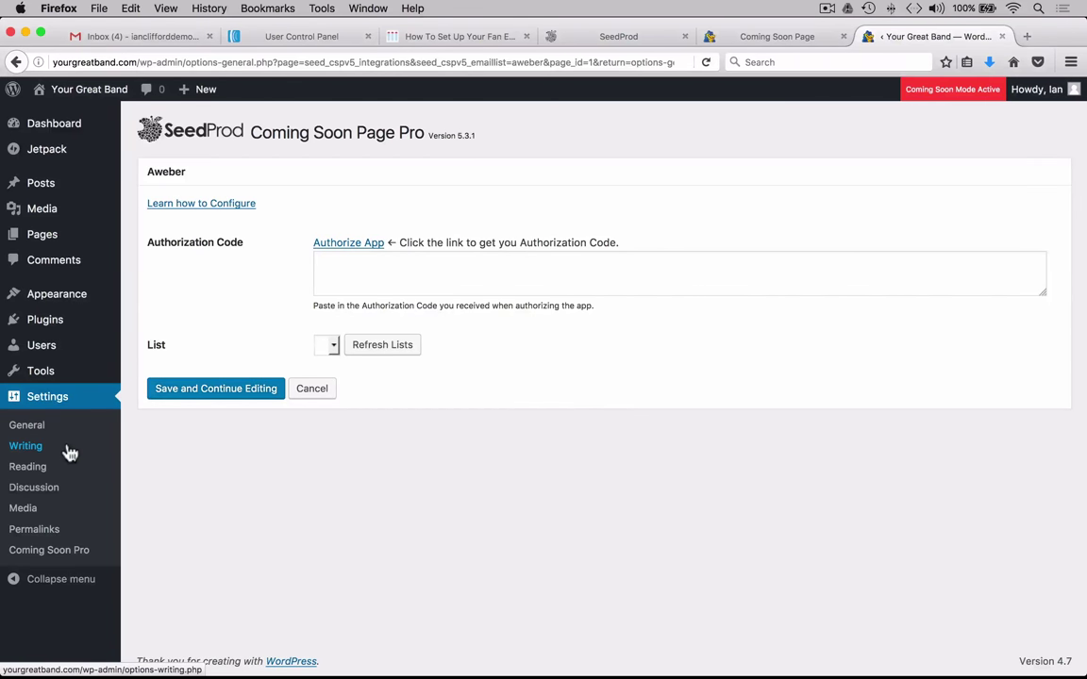
pyautogui.click(347, 247)
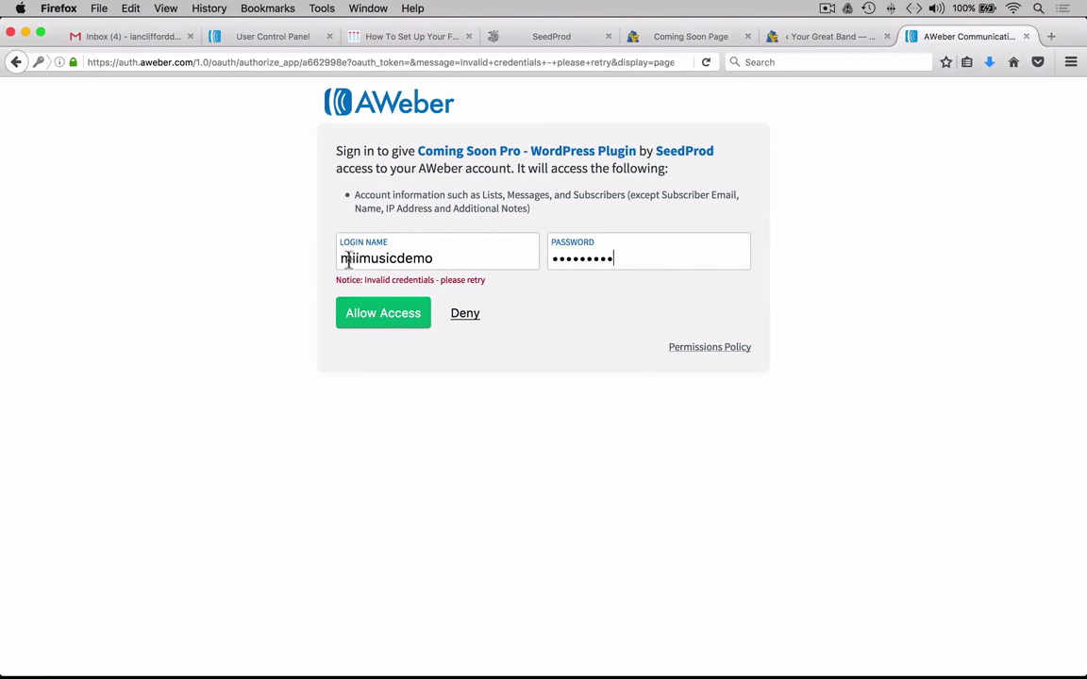
# Step: Allow Coming Soon Pro access in AWeber and select the returned authorization code
pyautogui.click(371, 316)
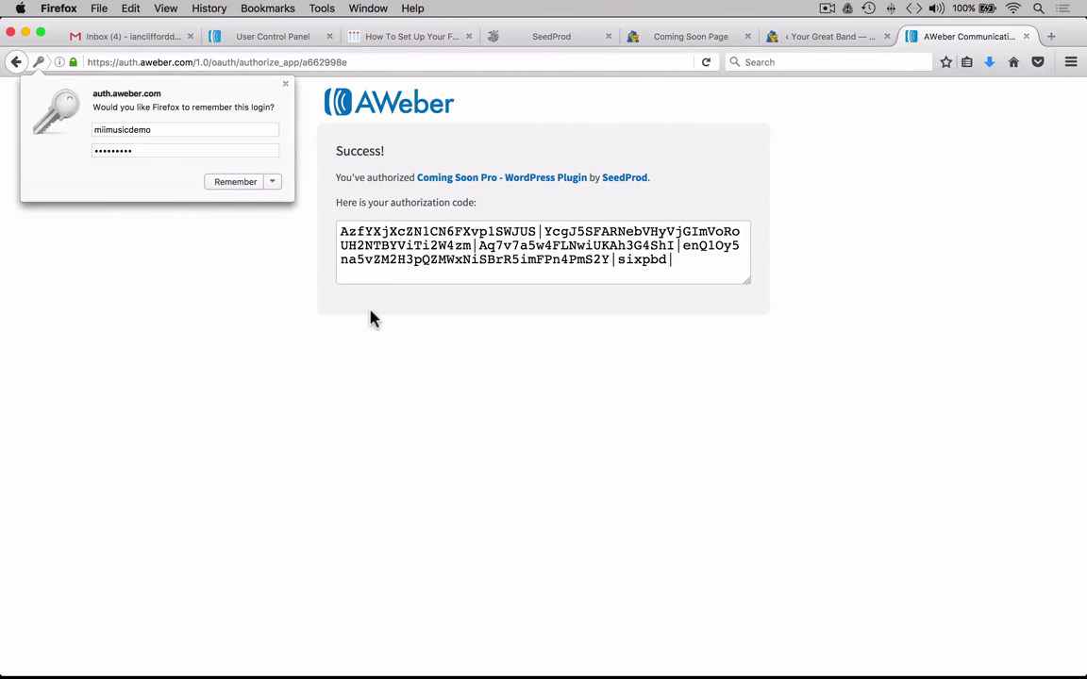
pyautogui.click(667, 261)
pyautogui.moveTo(667, 261); pyautogui.dragTo(339, 230)
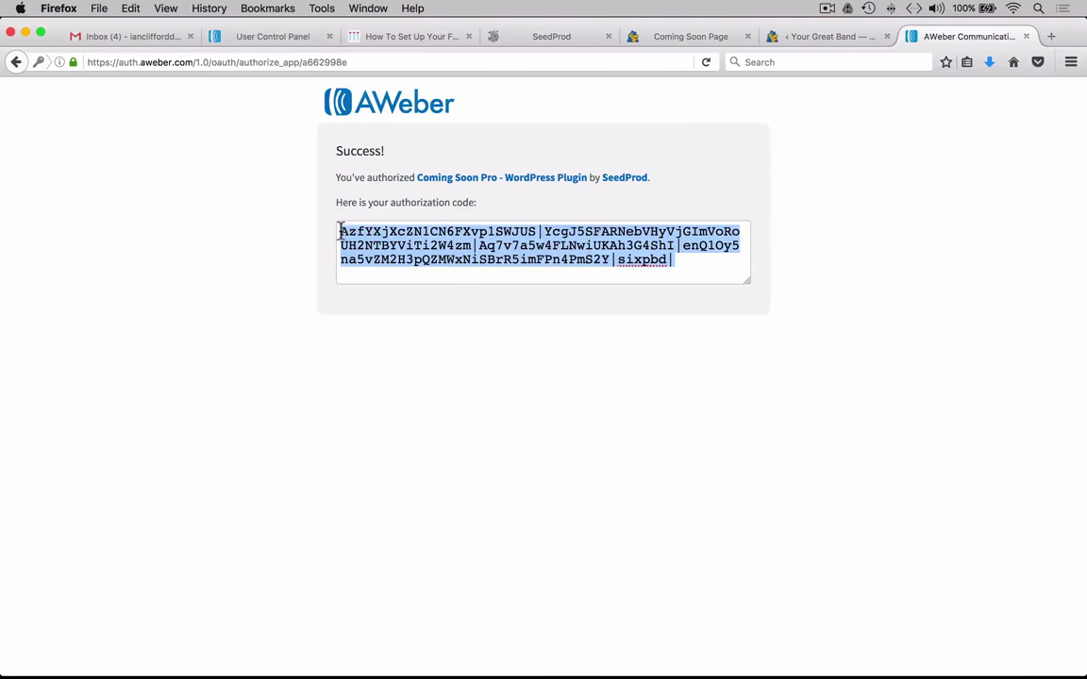
pyautogui.click(813, 36)
# Step: Paste the AWeber authorization code, load the lists, choose Your Great Band Fans, and save
pyautogui.click(391, 273)
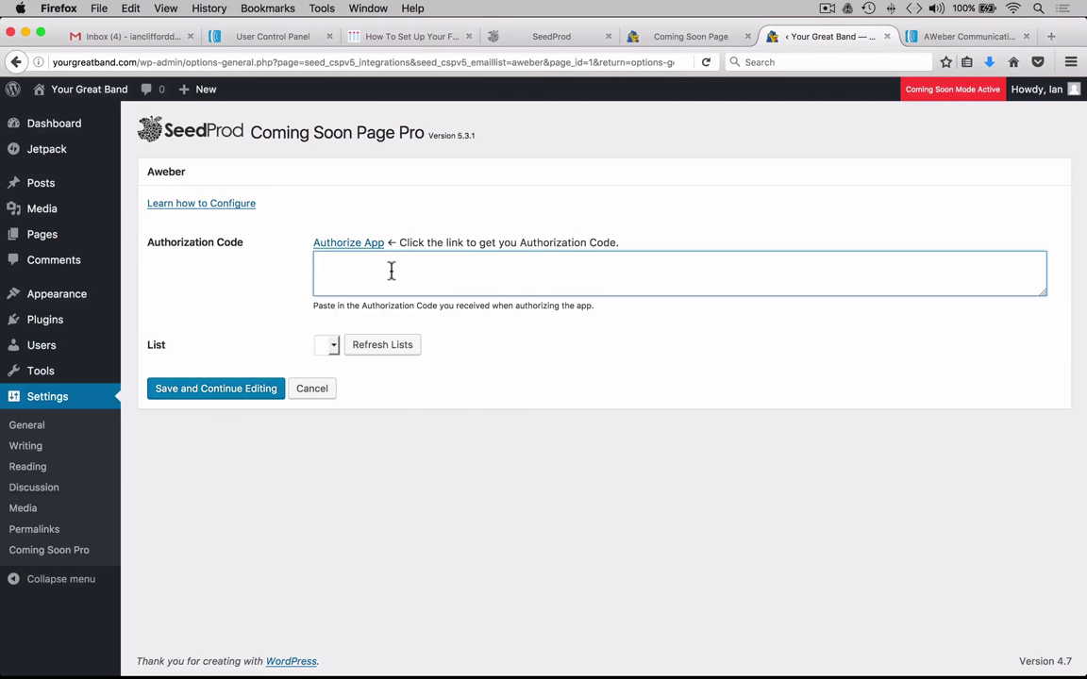
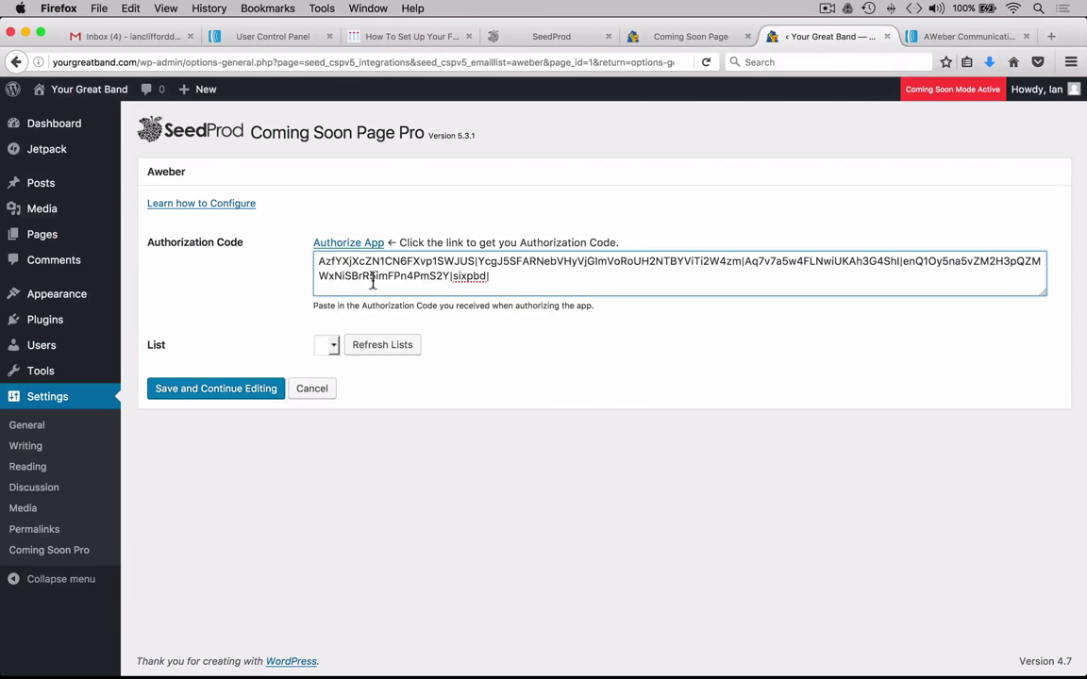
pyautogui.click(384, 345)
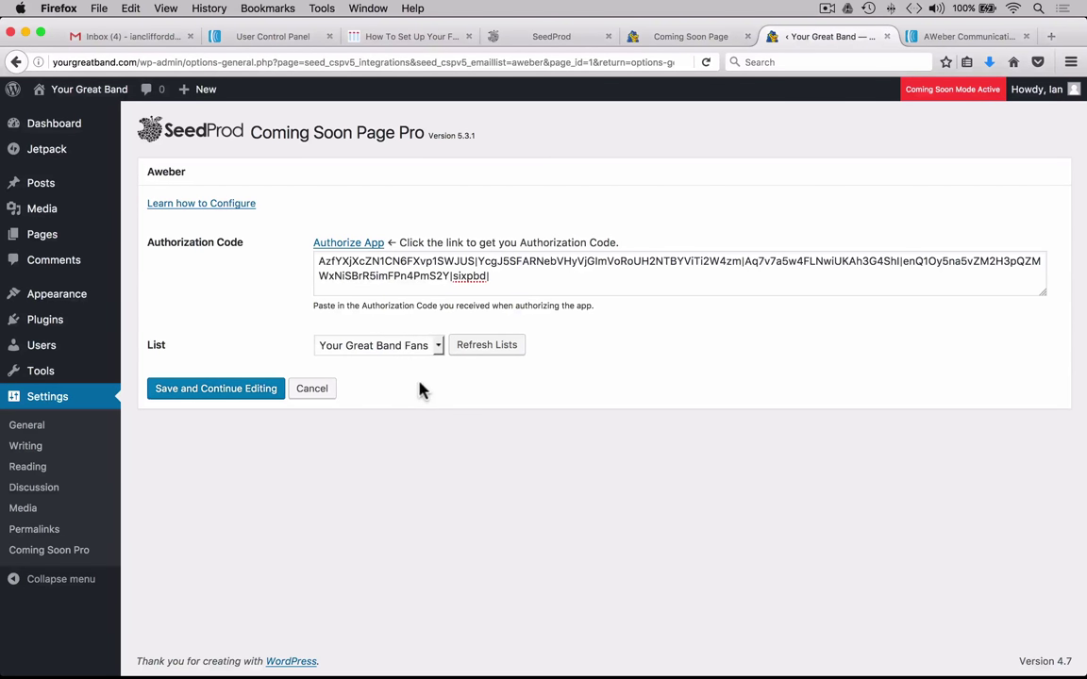
pyautogui.click(437, 345)
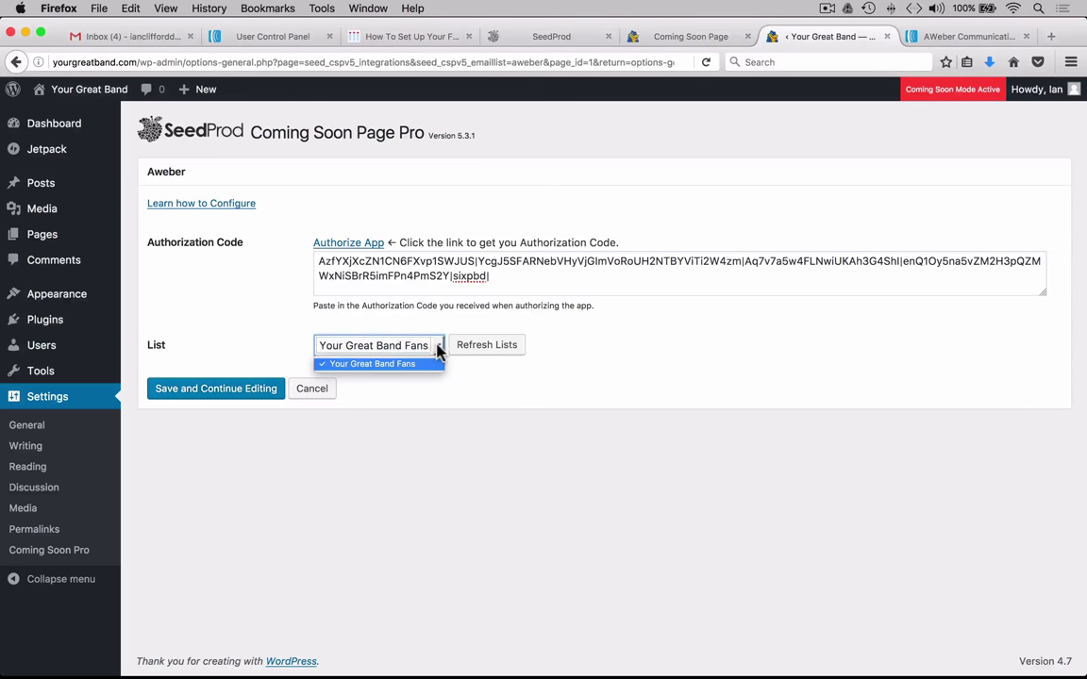
pyautogui.click(393, 310)
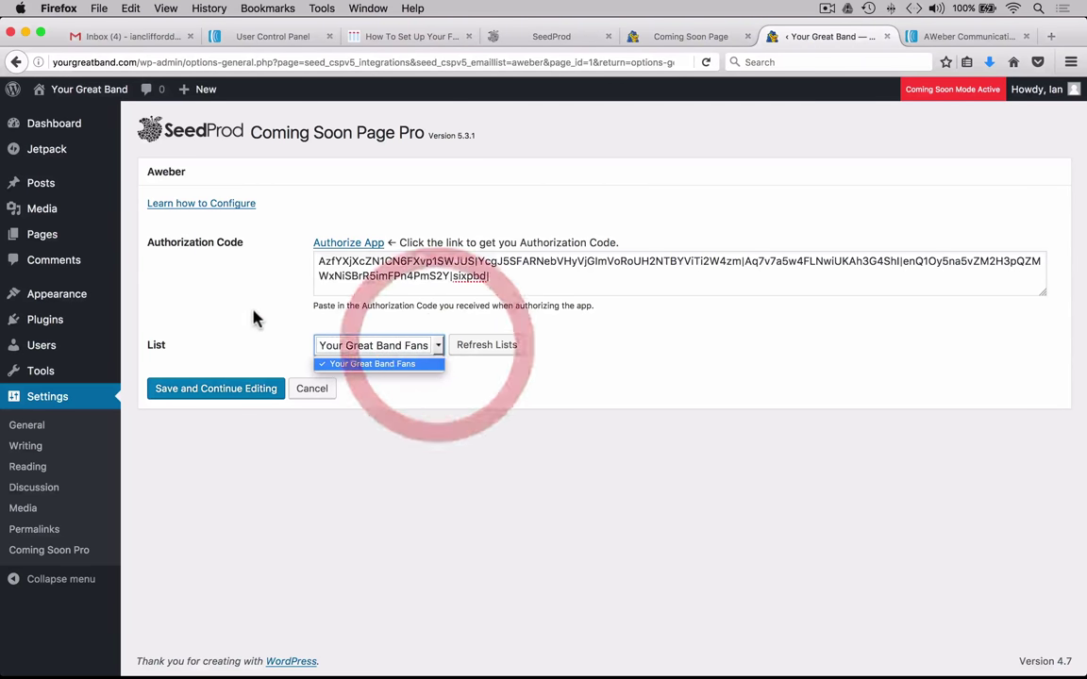
pyautogui.click(227, 279)
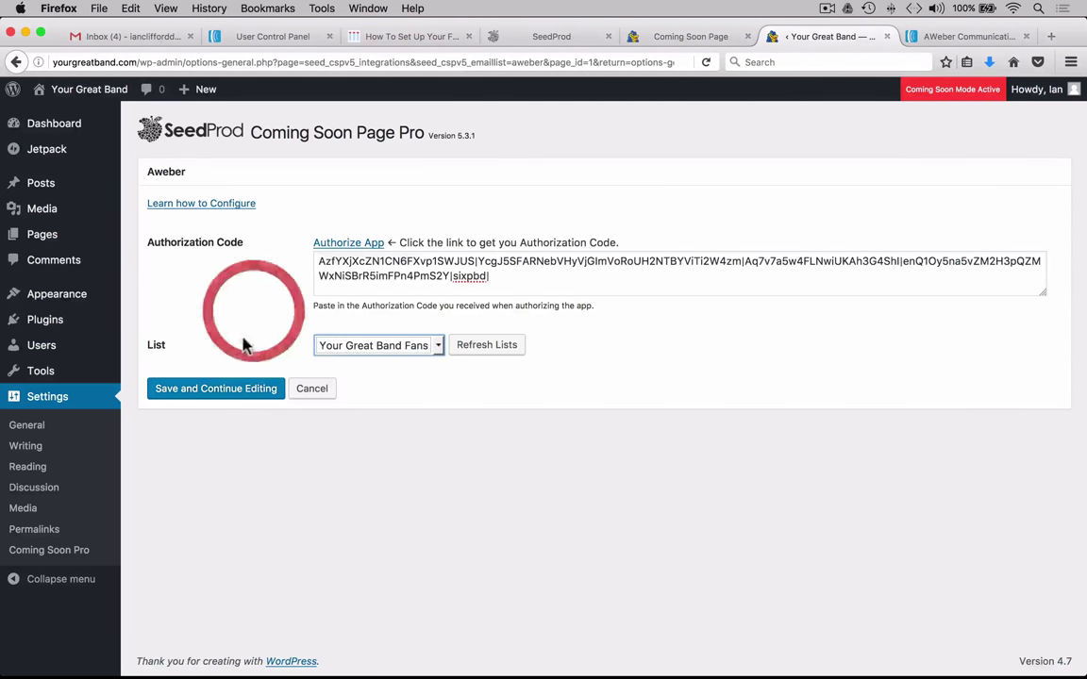
pyautogui.click(222, 395)
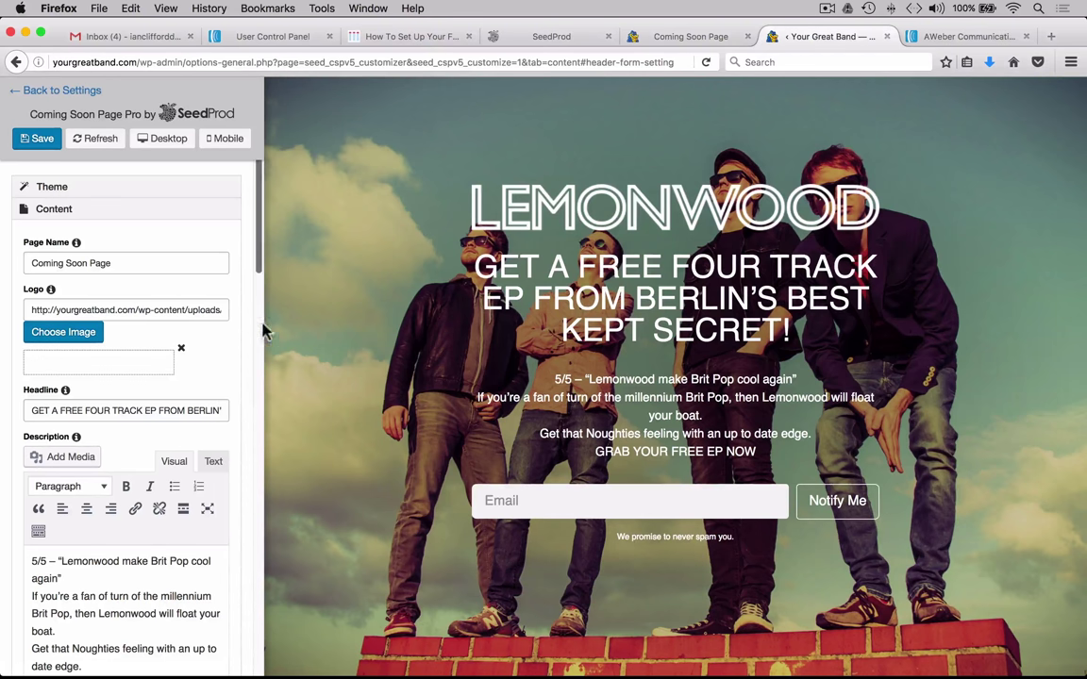
# Step: Turn on Display Name and Require Name in Email Form Settings to add a mandatory Name field
pyautogui.click(259, 265)
pyautogui.moveTo(258, 265); pyautogui.dragTo(235, 665)
pyautogui.click(90, 468)
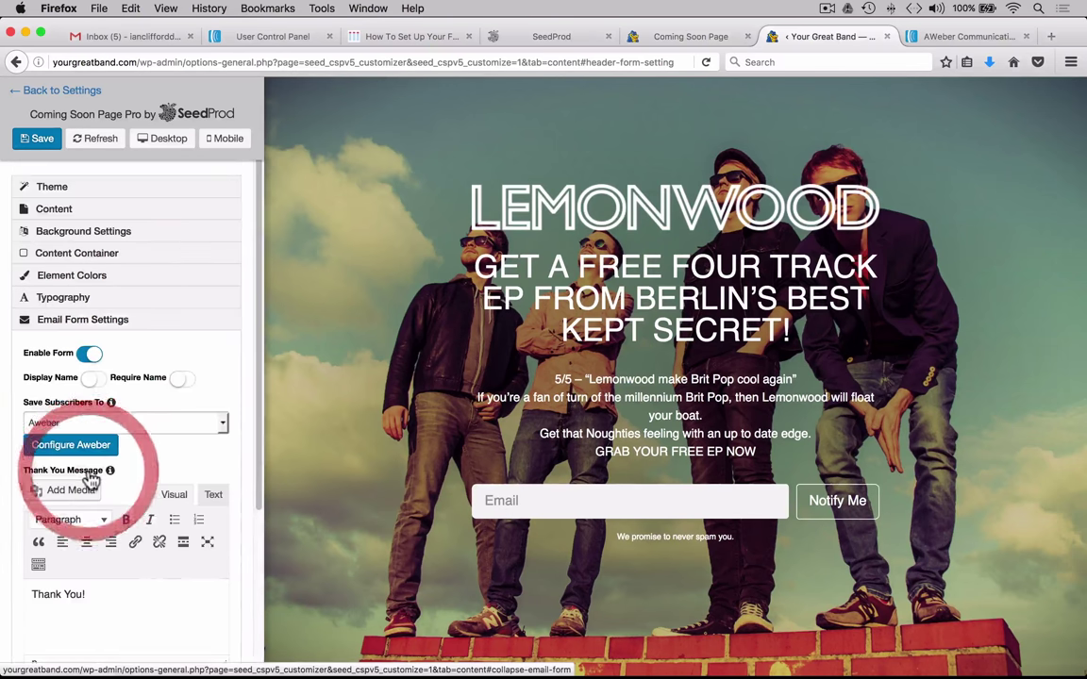
pyautogui.click(94, 380)
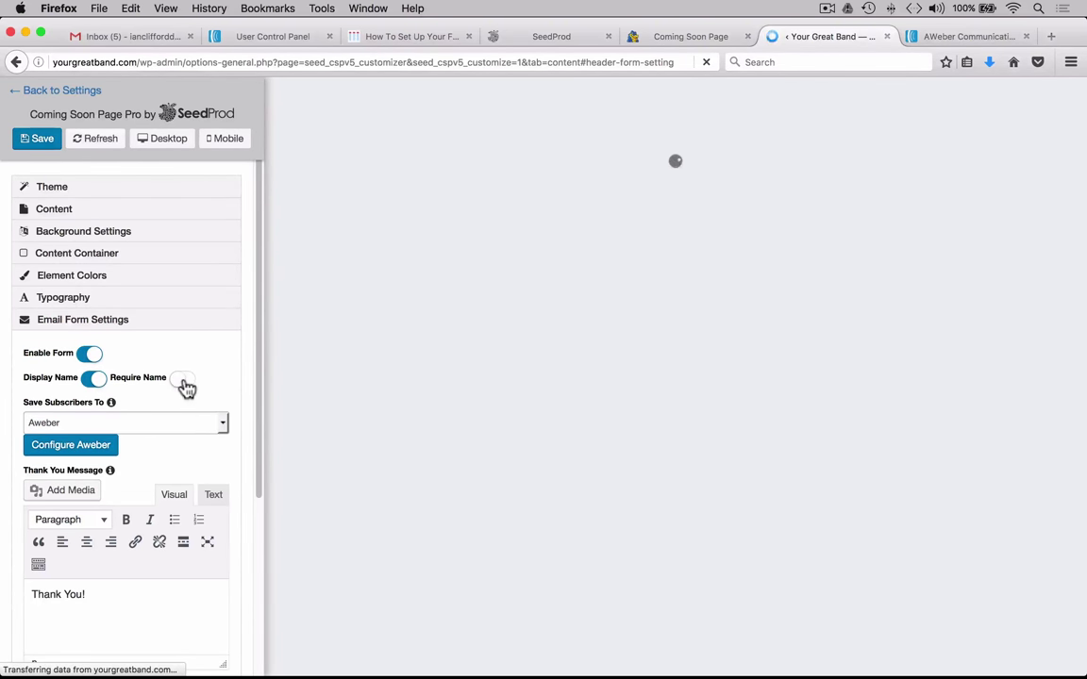
pyautogui.click(183, 380)
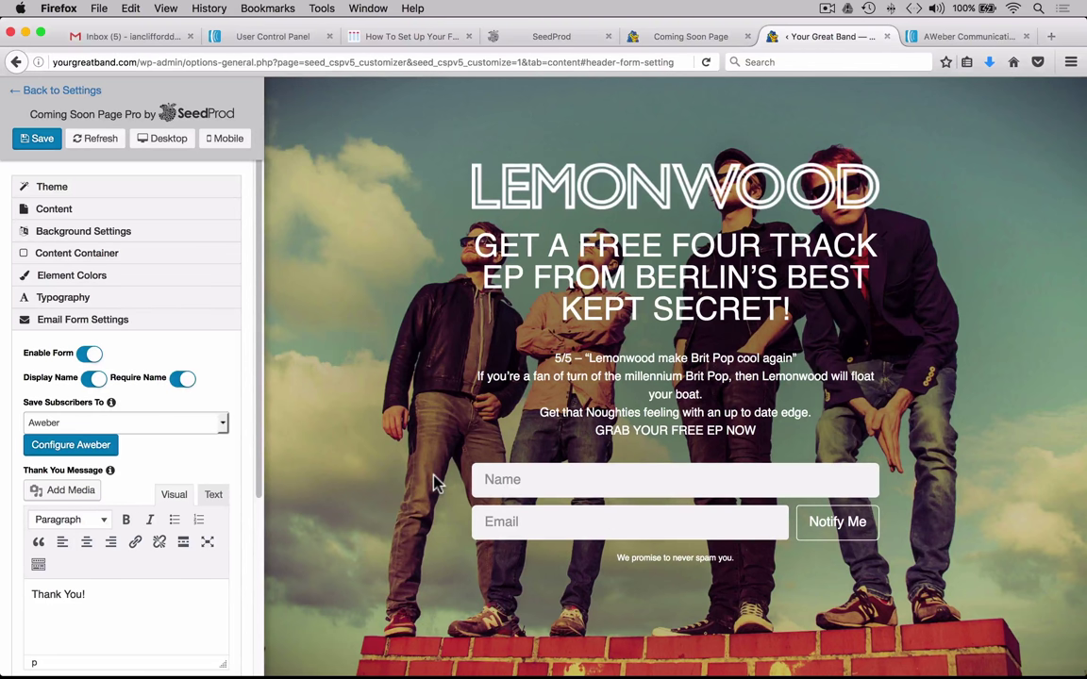
pyautogui.moveTo(258, 475); pyautogui.dragTo(255, 676)
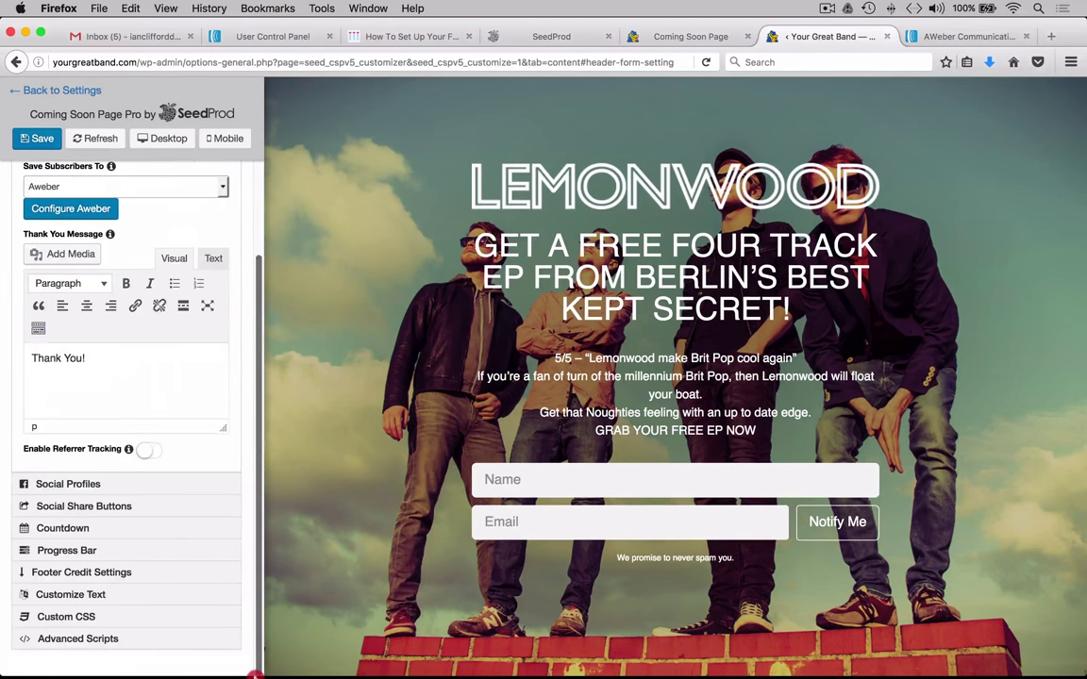
# Step: Change the button text to 'Give me the music!' and the name placeholder to 'First Name'
pyautogui.click(64, 597)
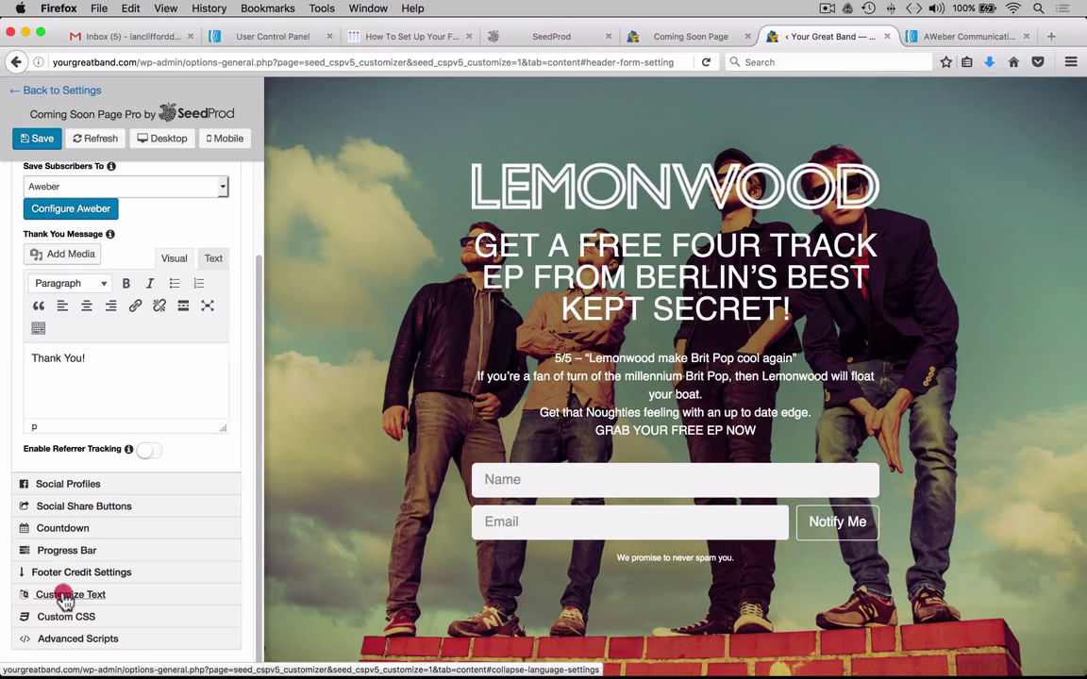
pyautogui.moveTo(82, 505); pyautogui.dragTo(18, 508)
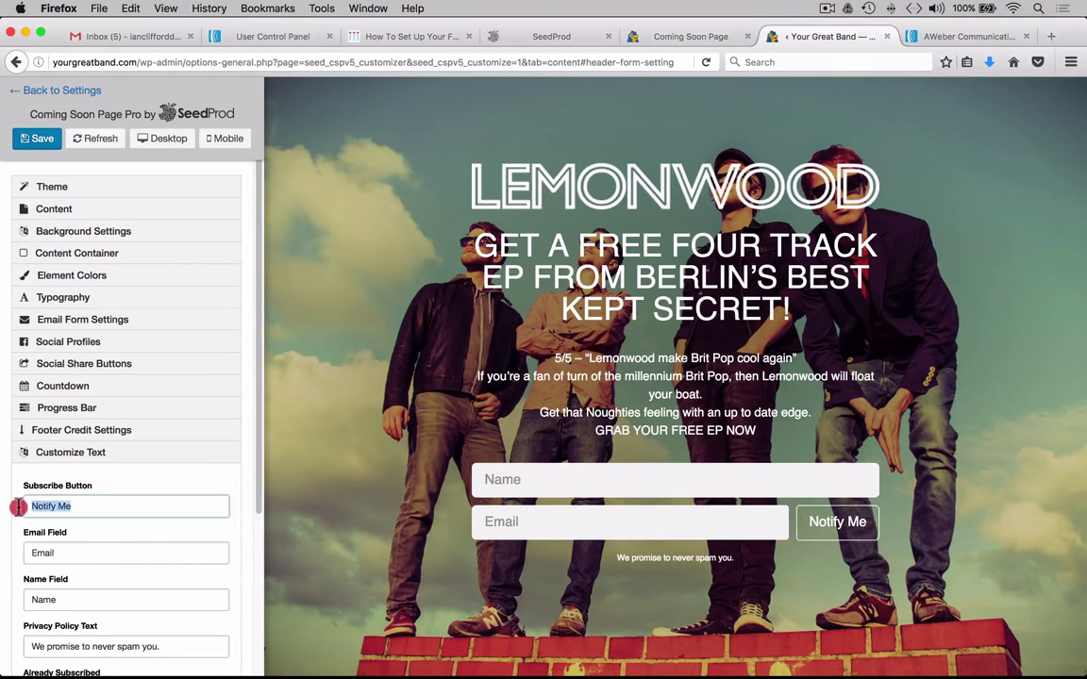
pyautogui.write('Give ')
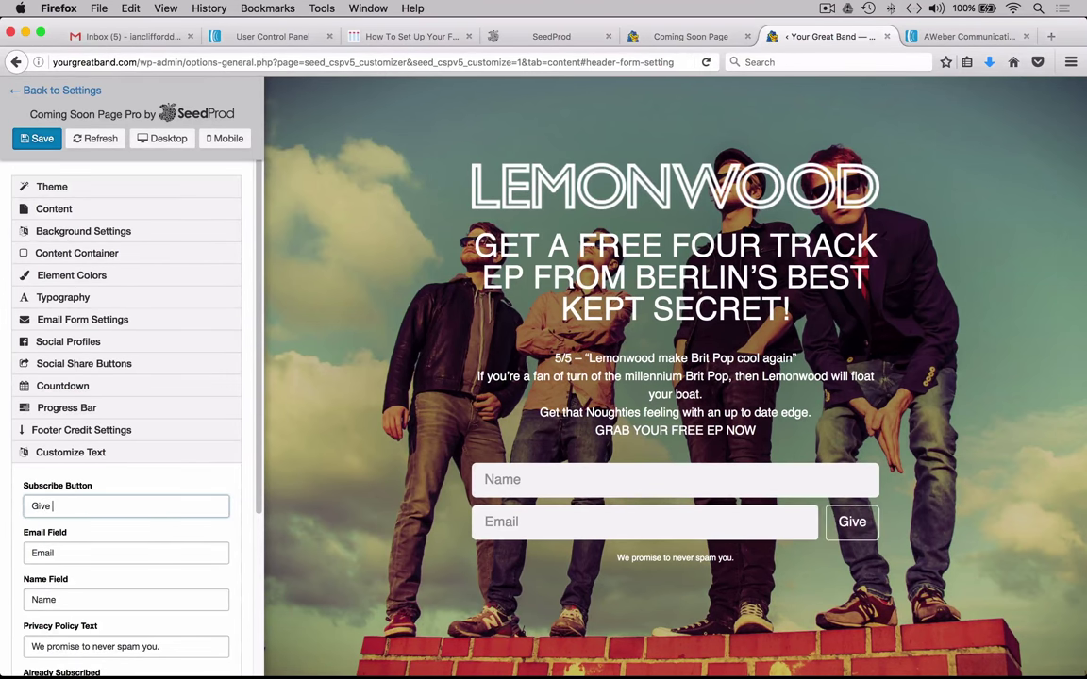
pyautogui.write('me ')
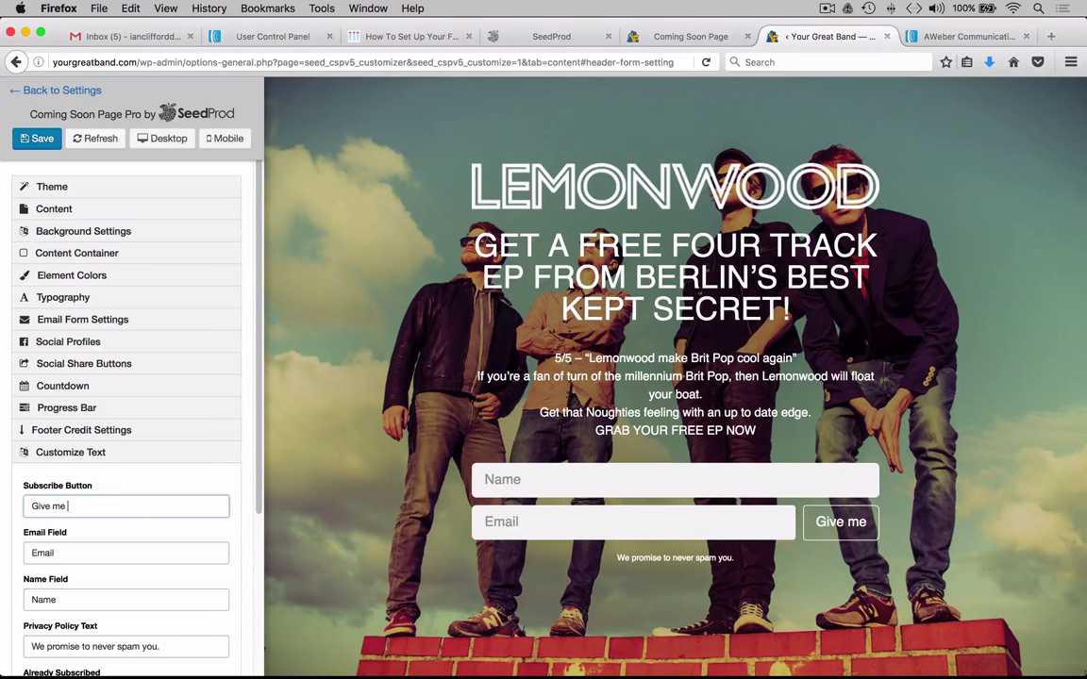
pyautogui.write('the music')
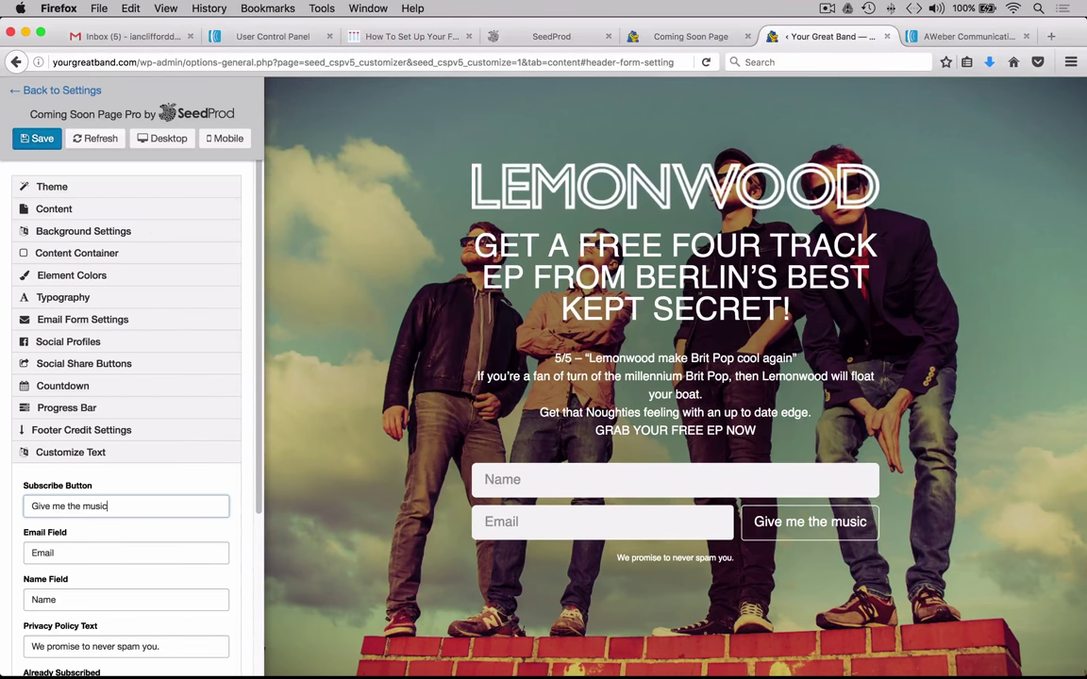
pyautogui.write('!')
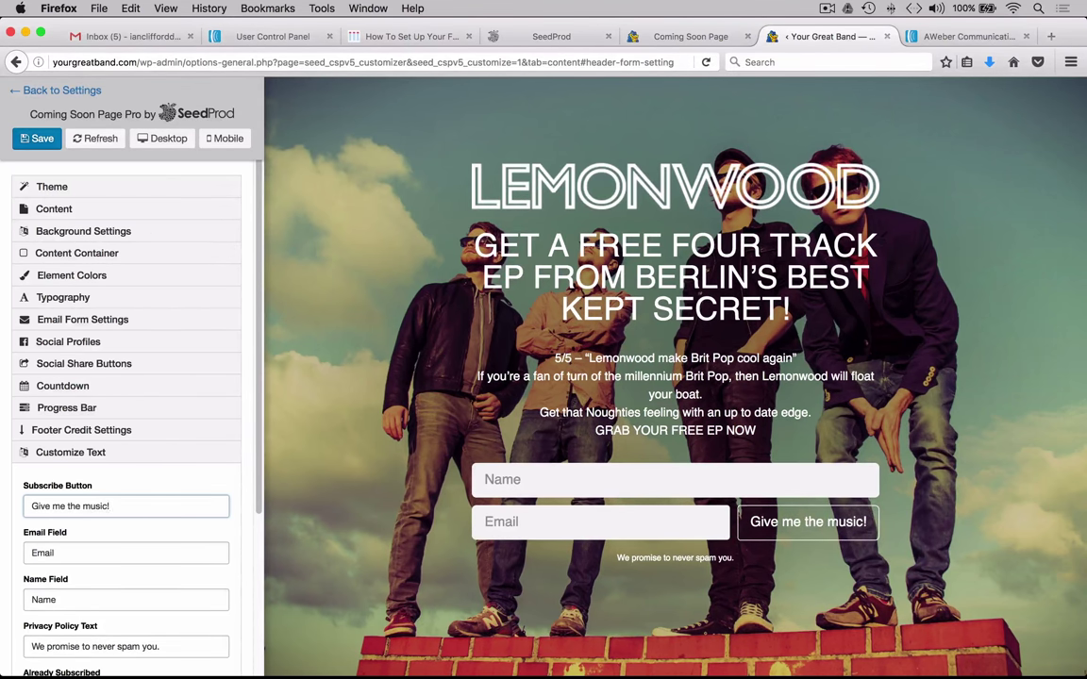
pyautogui.moveTo(89, 597); pyautogui.dragTo(13, 593)
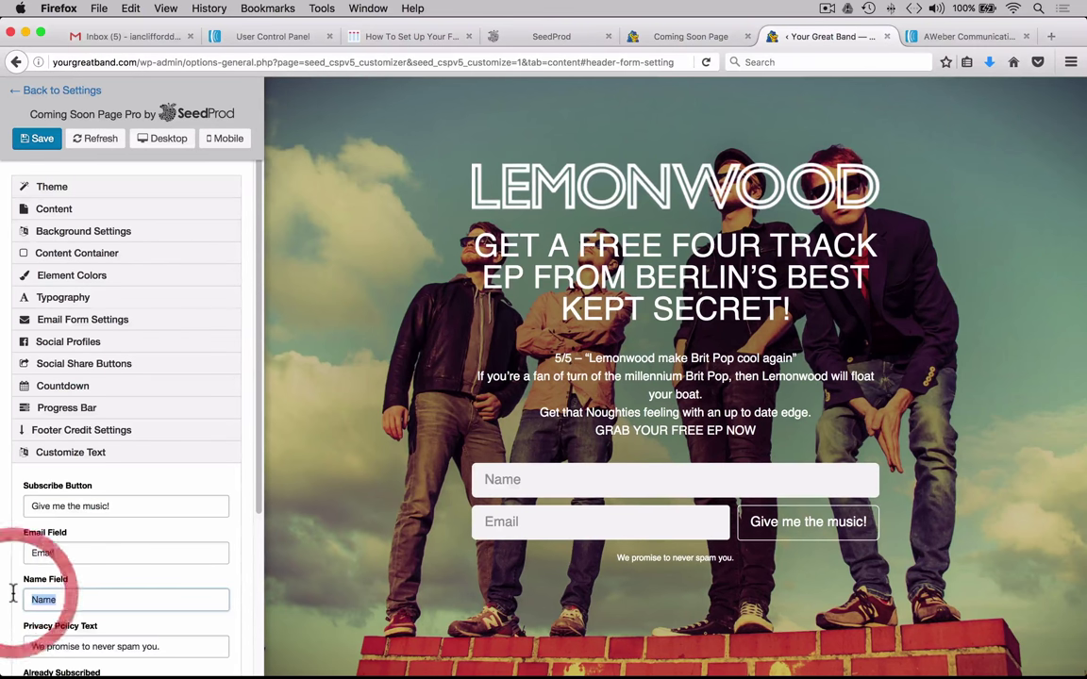
pyautogui.write('First')
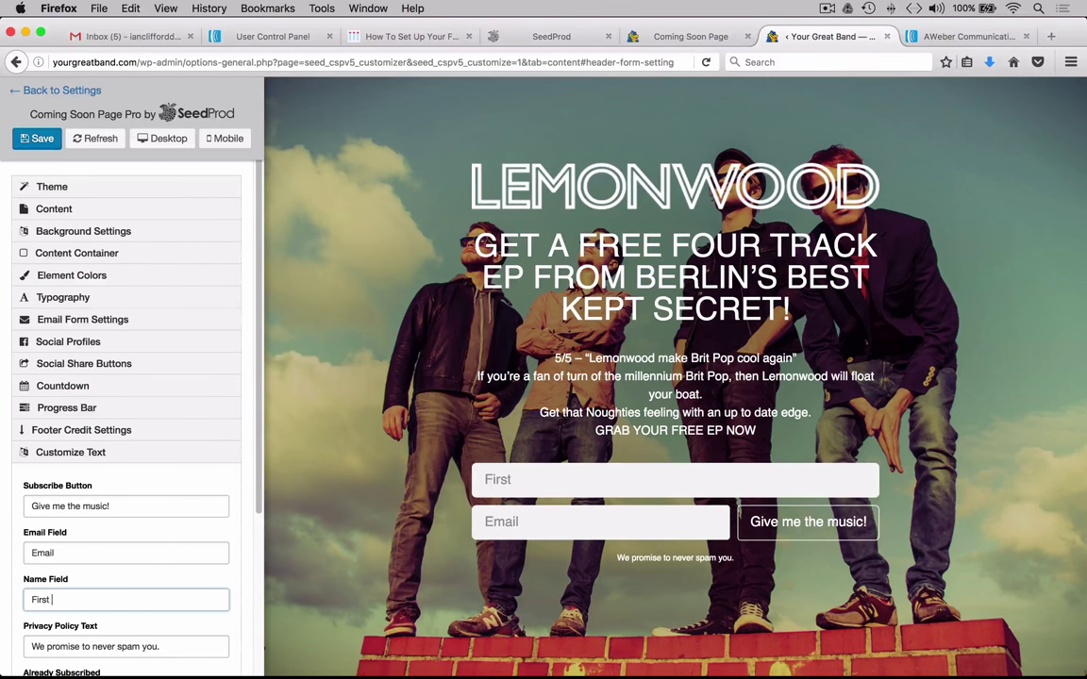
pyautogui.write(' Name')
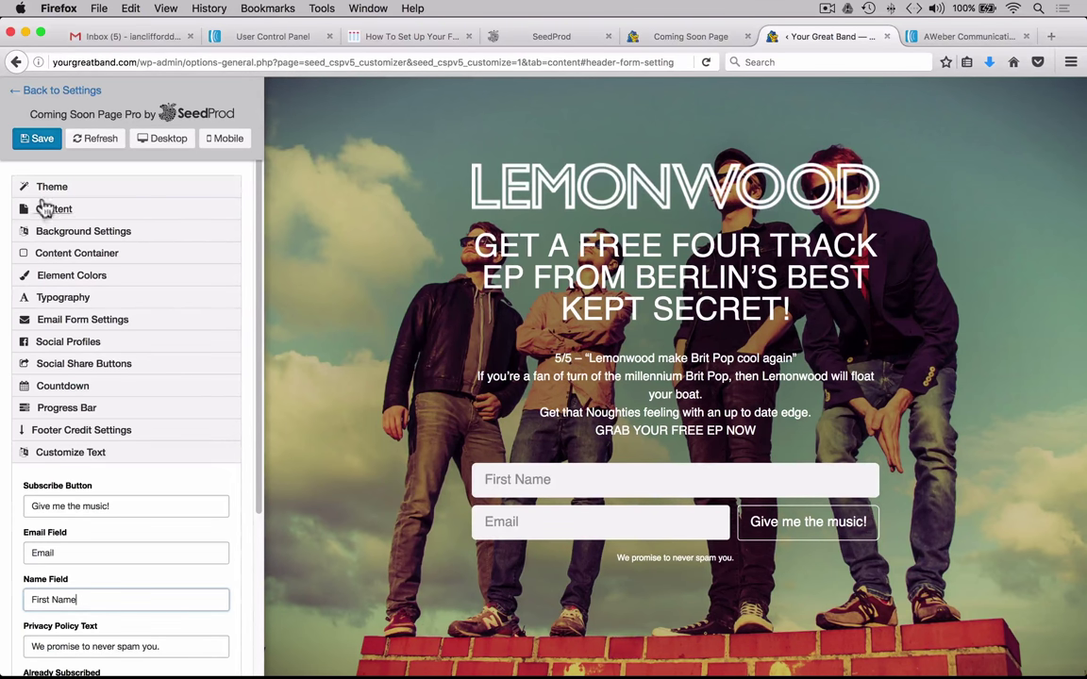
# Step: Save the labels, select the 'Thank You!' message text, and switch to the Notes desktop
pyautogui.click(38, 141)
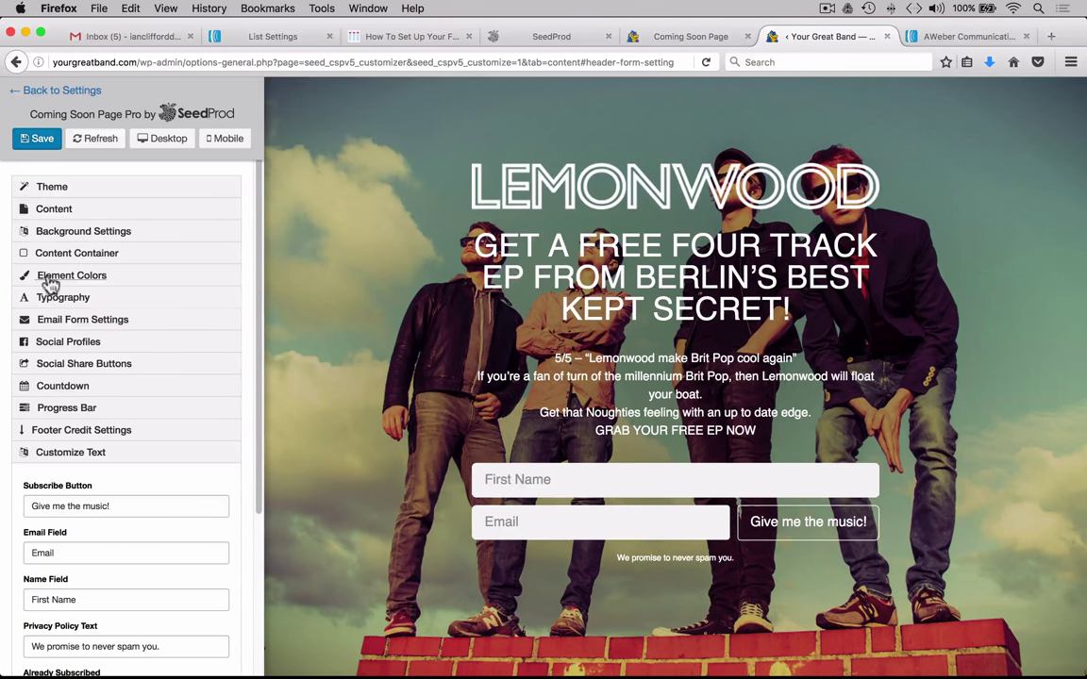
pyautogui.click(65, 322)
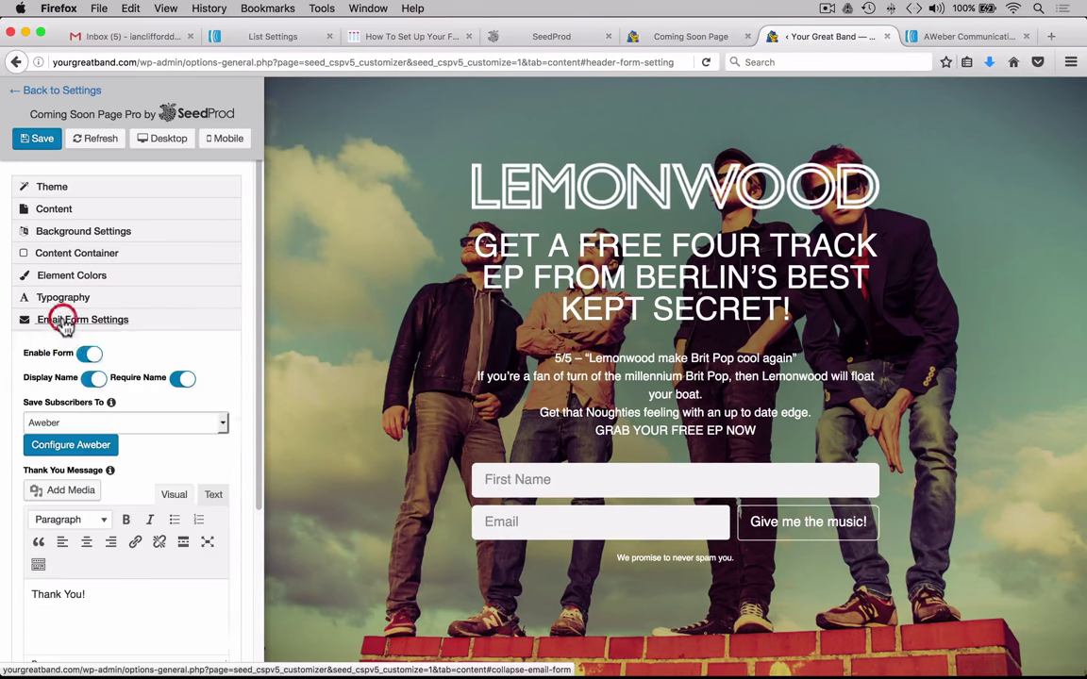
pyautogui.moveTo(259, 352); pyautogui.dragTo(260, 437)
pyautogui.moveTo(33, 472); pyautogui.dragTo(213, 470)
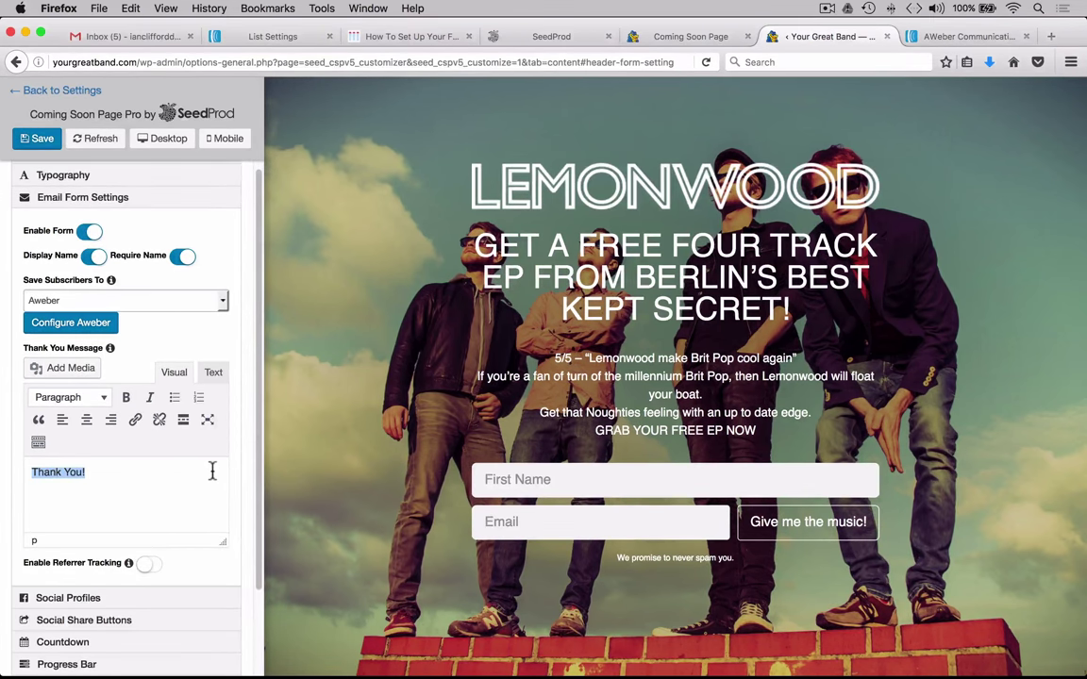
pyautogui.hotkey('ctrl', 'Left')
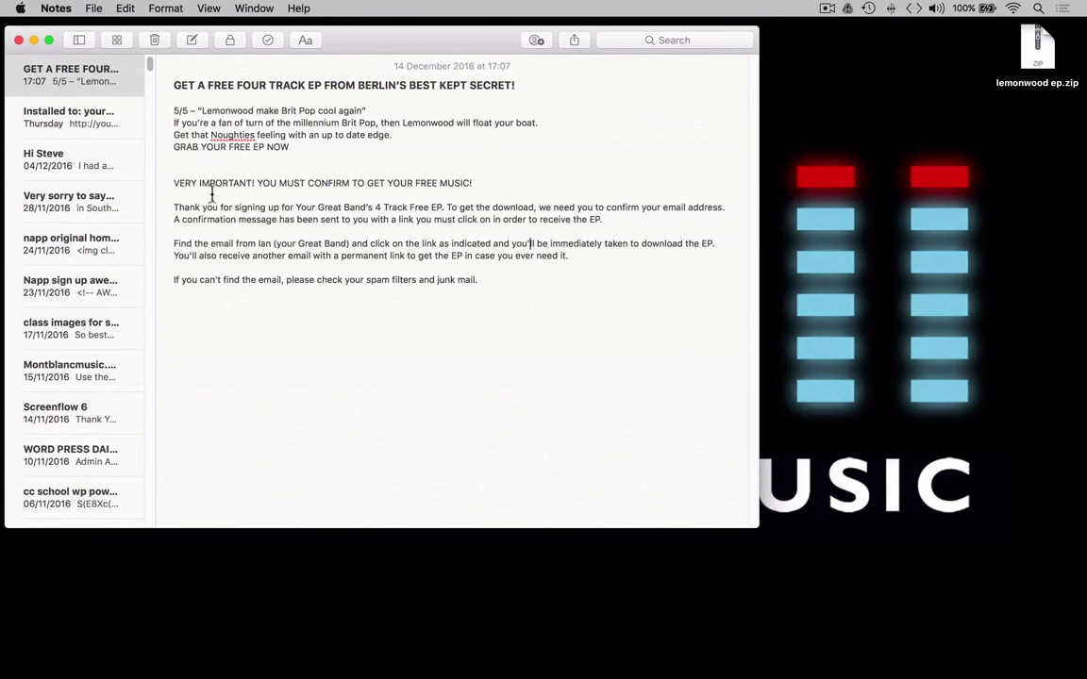
# Step: Select the Lemonwood note text from 'VERY IMPORTANT!' through the spam-filter line
pyautogui.moveTo(173, 183); pyautogui.dragTo(479, 281)
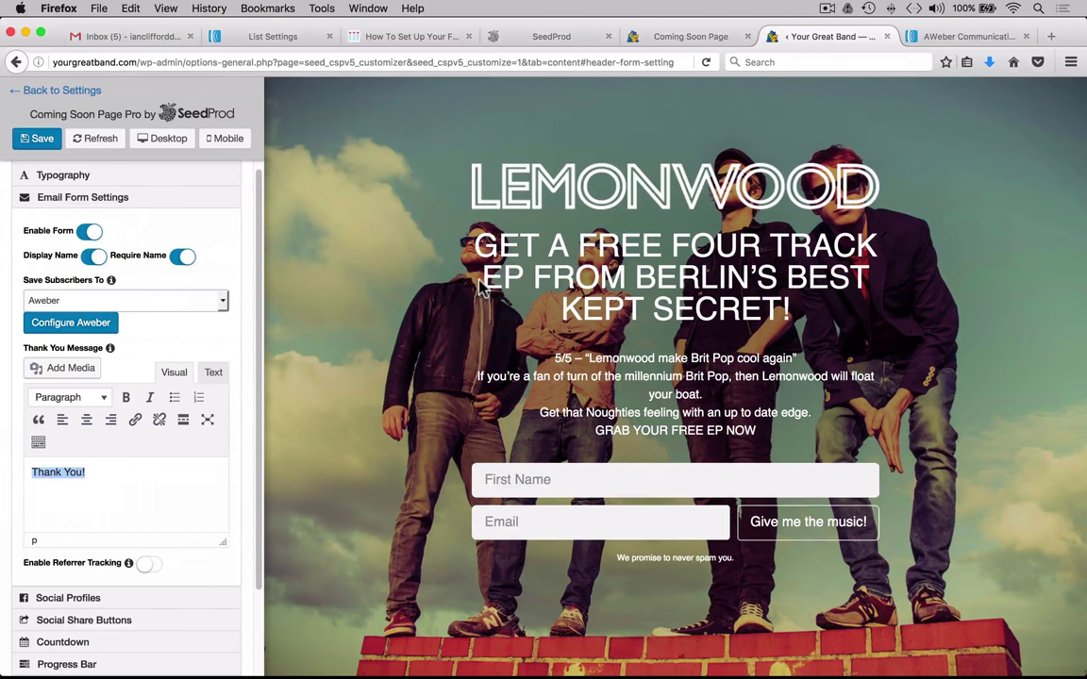
# Step: Paste the 'VERY IMPORTANT! YOU MUST CONFIRM…' instructions over 'Thank You!', review them, and save
pyautogui.press('super+v')
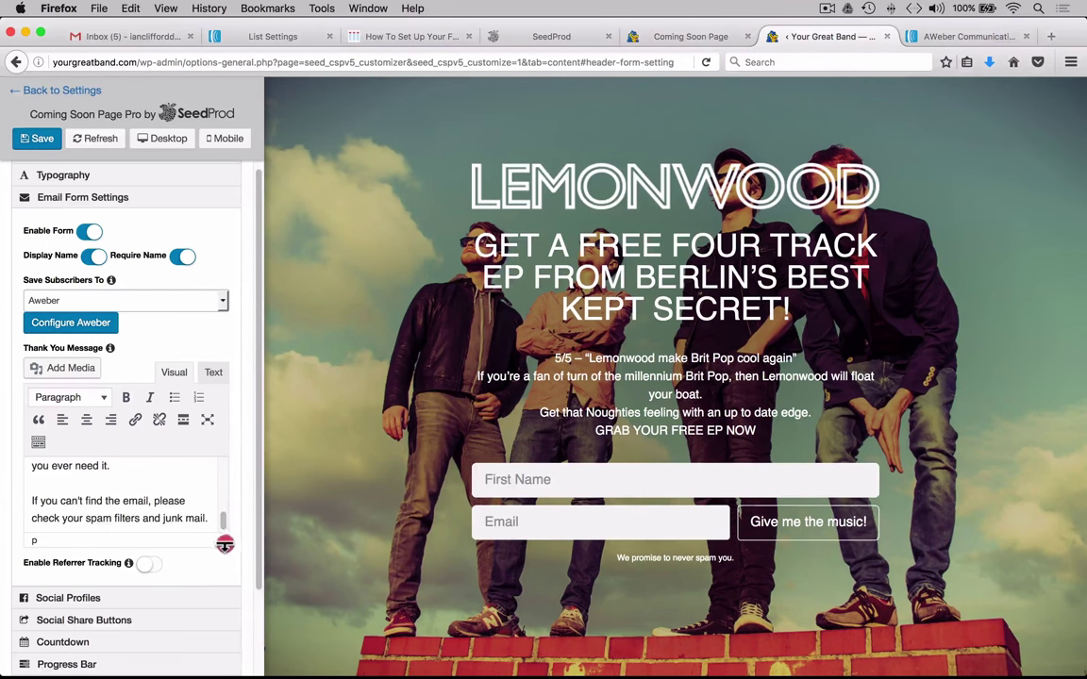
pyautogui.moveTo(225, 544); pyautogui.dragTo(242, 483)
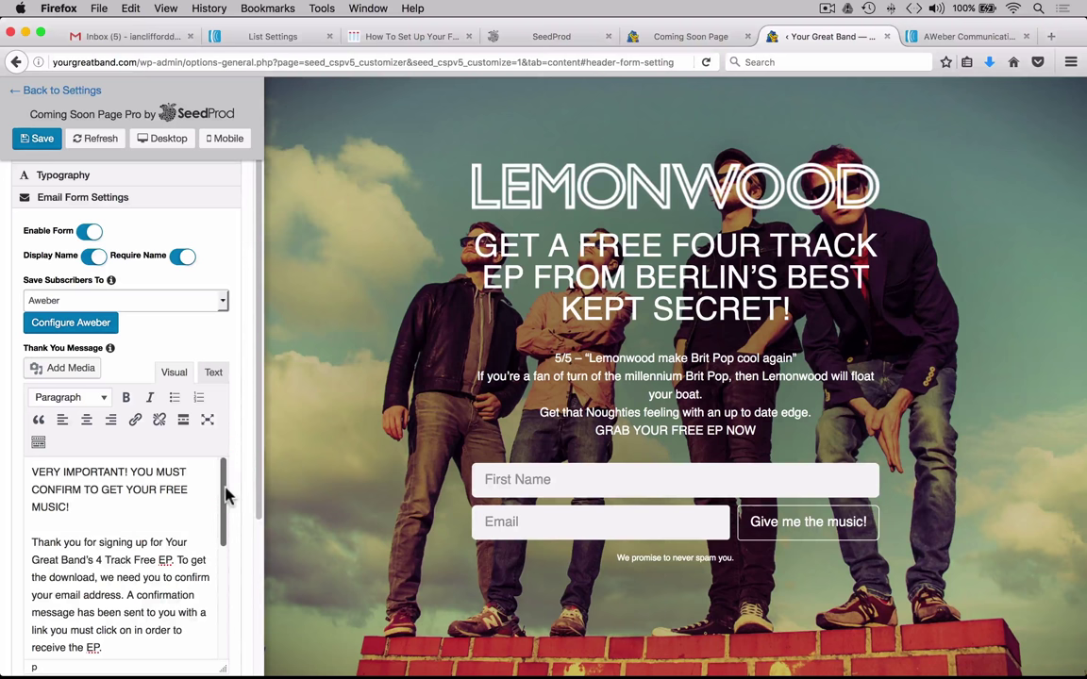
pyautogui.scroll(-1, 223, 490)
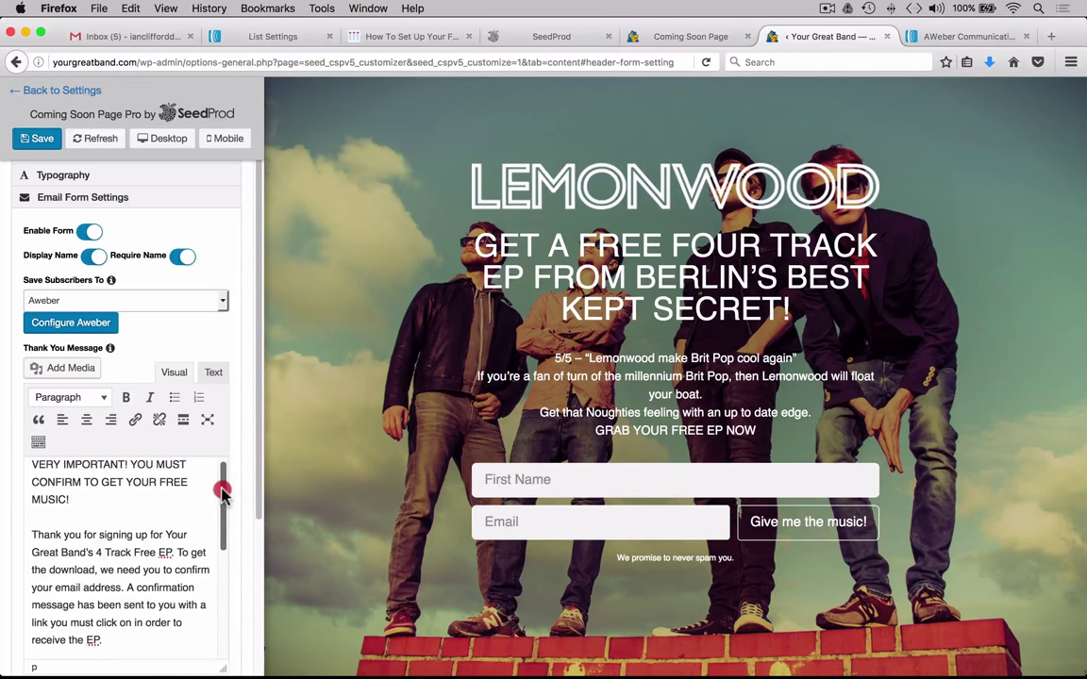
pyautogui.moveTo(223, 491); pyautogui.dragTo(195, 613)
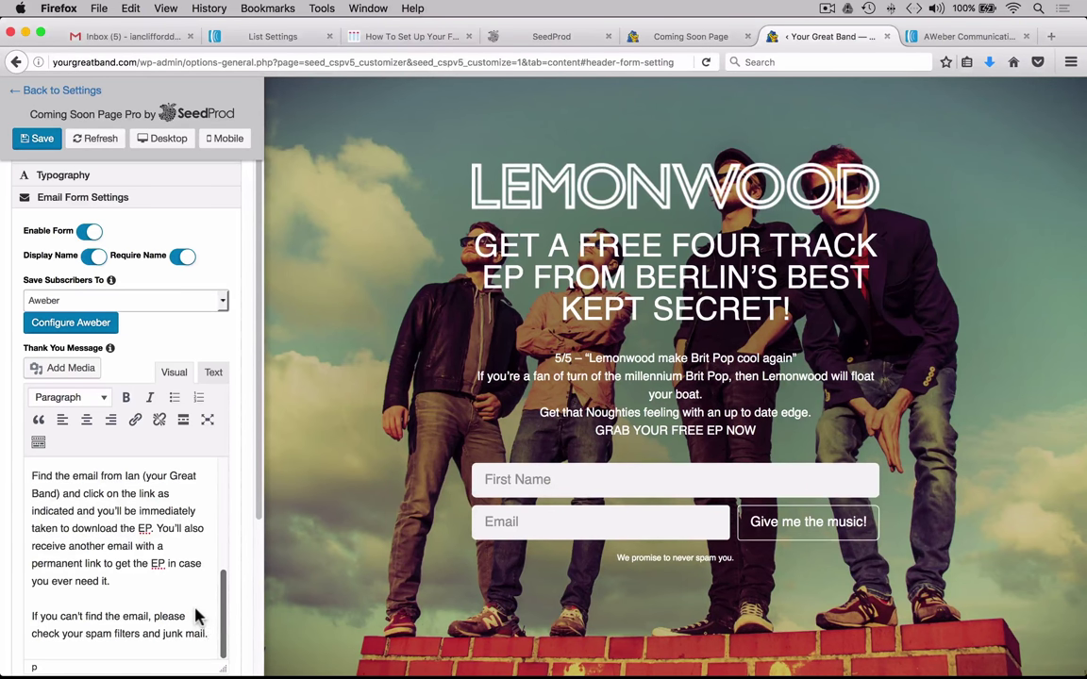
pyautogui.click(196, 616)
pyautogui.moveTo(222, 581); pyautogui.dragTo(252, 440)
pyautogui.click(252, 436)
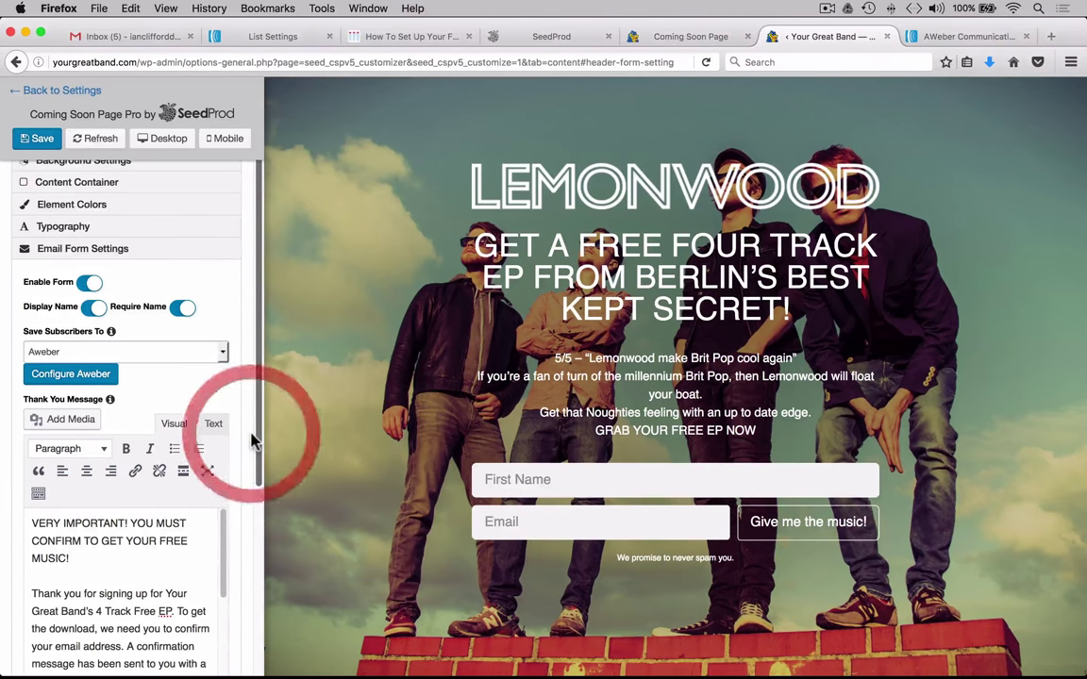
pyautogui.click(42, 138)
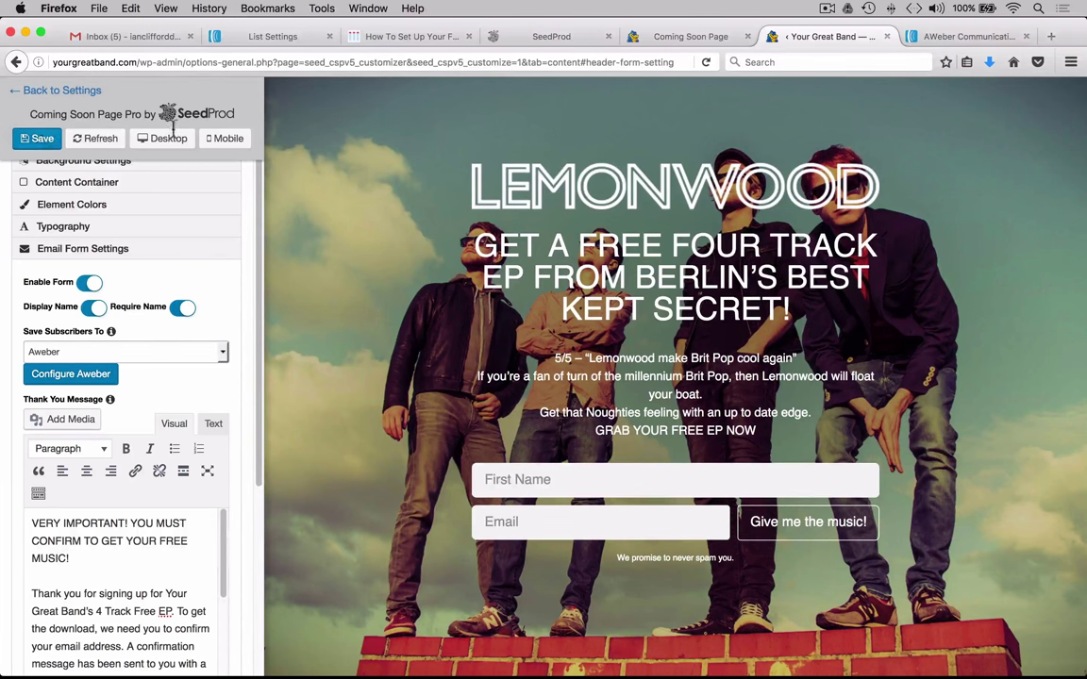
# Step: Return to the main coming soon settings and create a new page via Pages > Add New
pyautogui.click(73, 91)
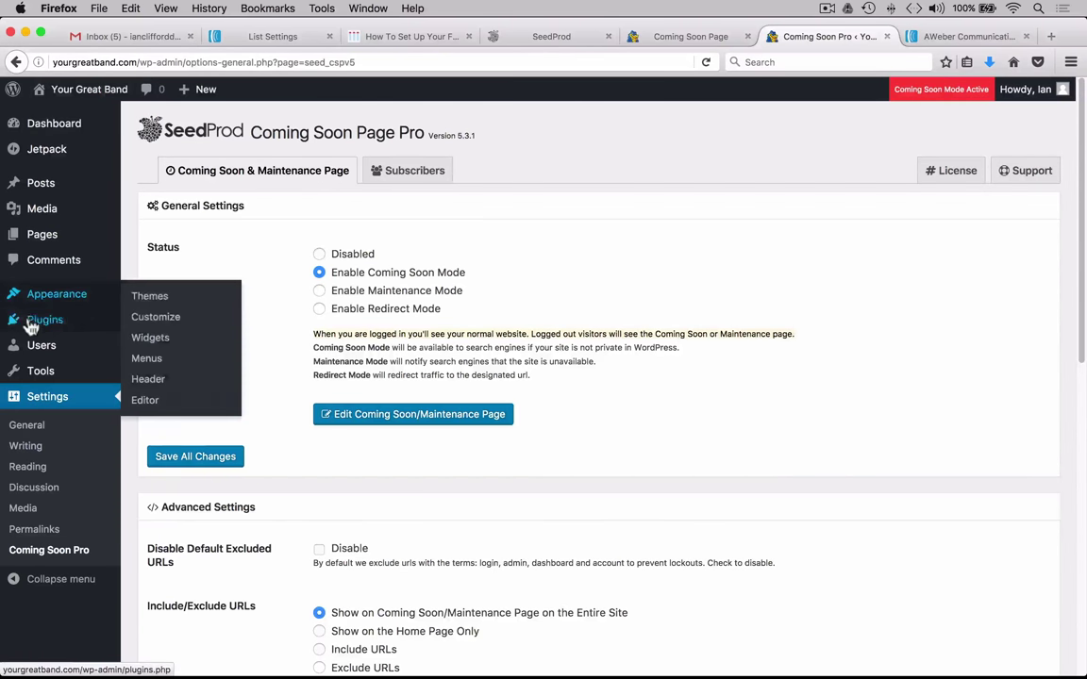
pyautogui.moveTo(47, 248)
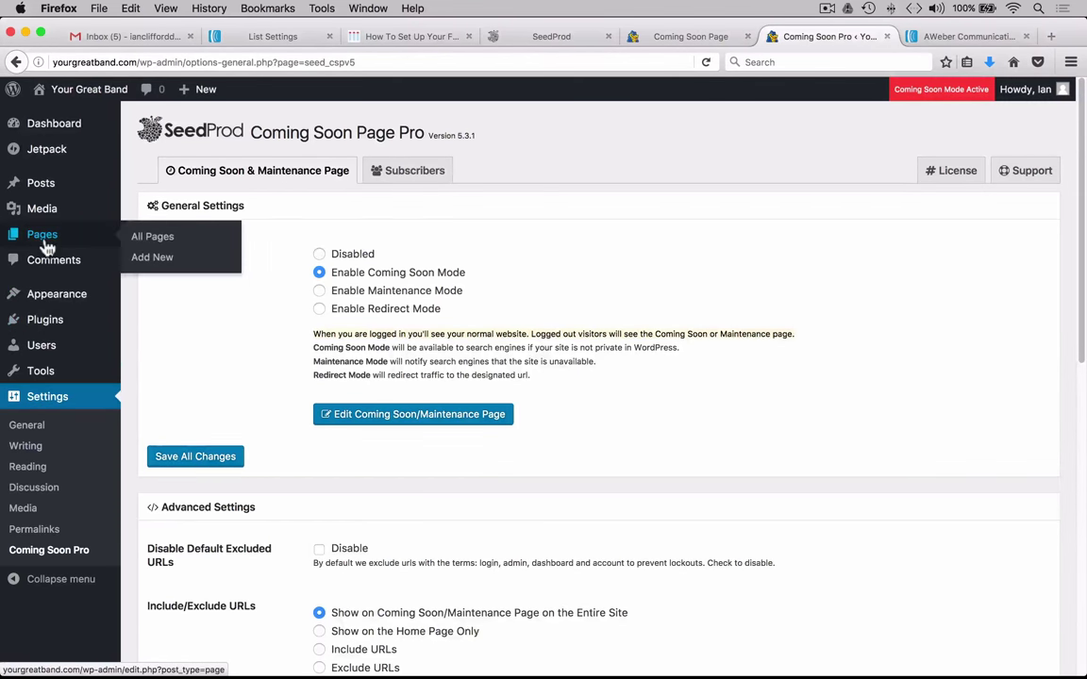
pyautogui.click(148, 263)
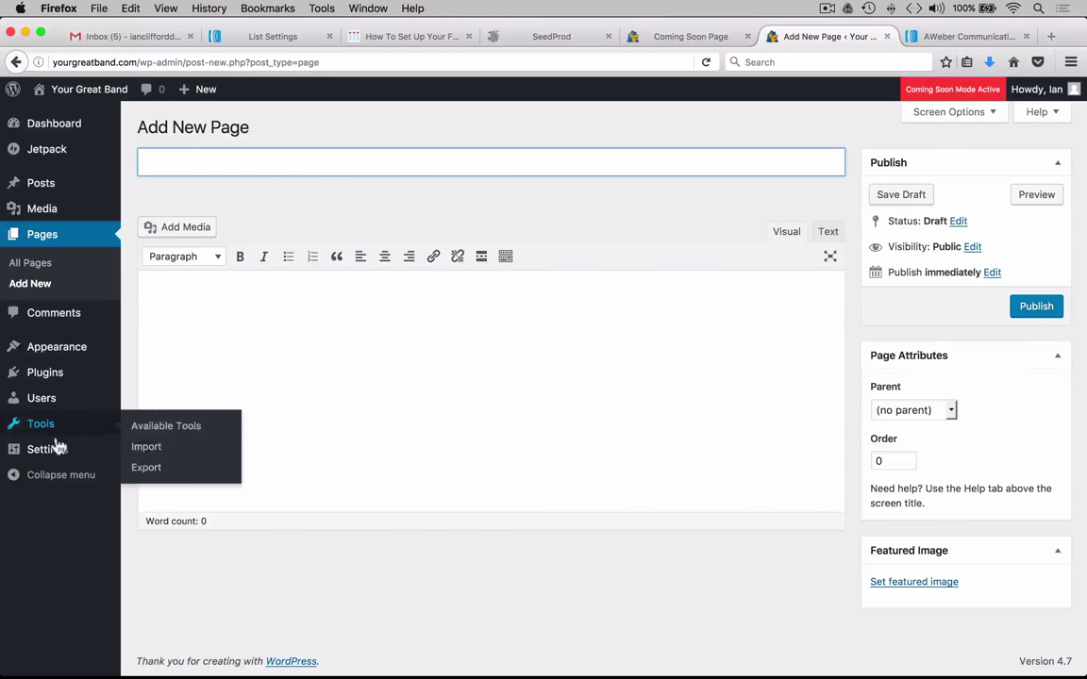
# Step: Set permalinks to Post name in a separate tab, save, and return to the new page
pyautogui.moveTo(54, 450)
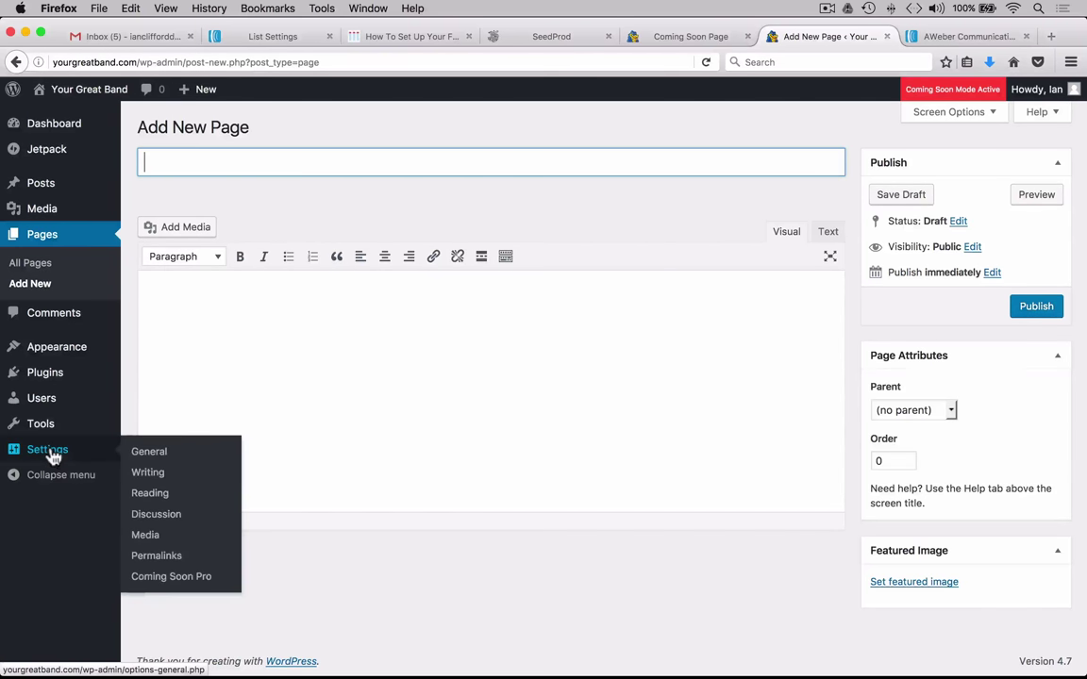
pyautogui.rightClick(156, 563)
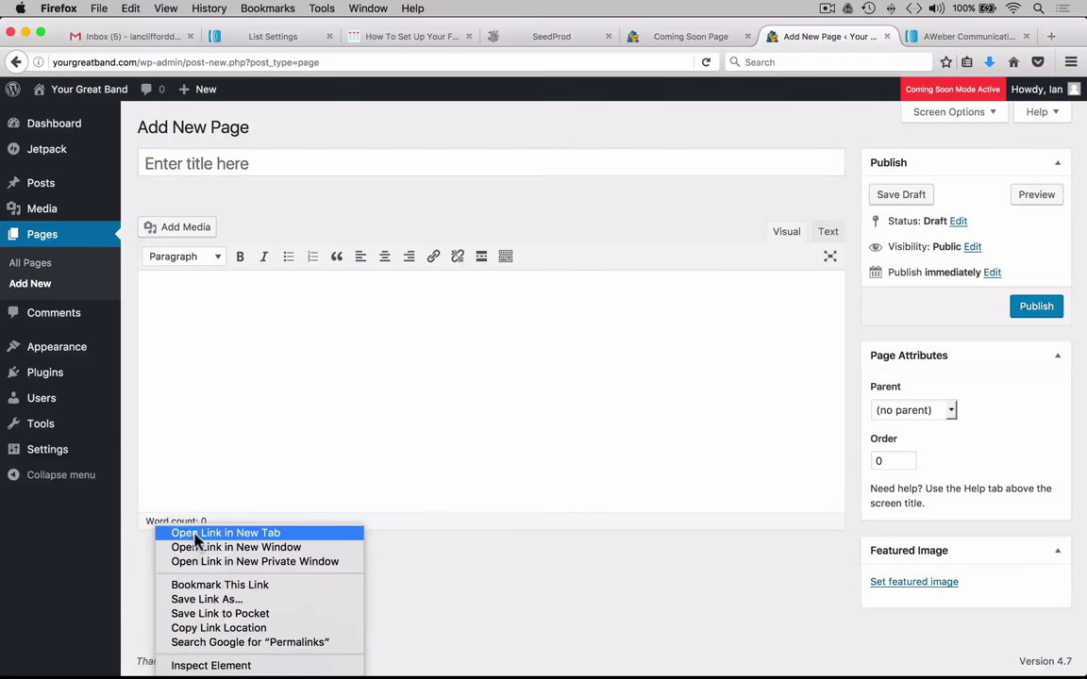
pyautogui.click(194, 534)
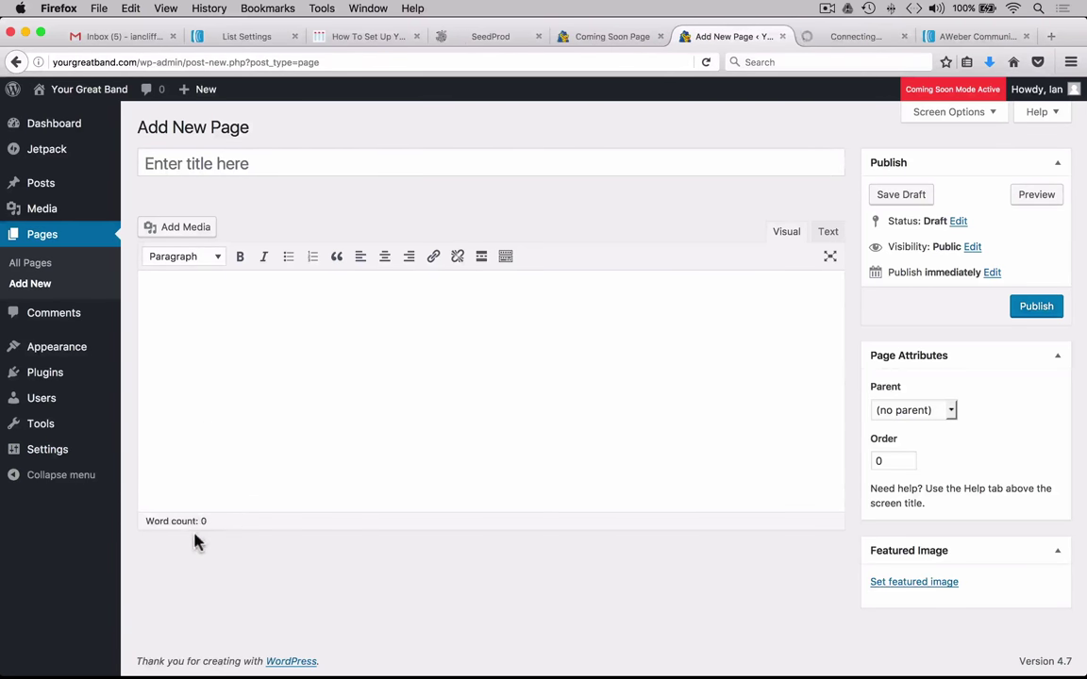
pyautogui.click(862, 42)
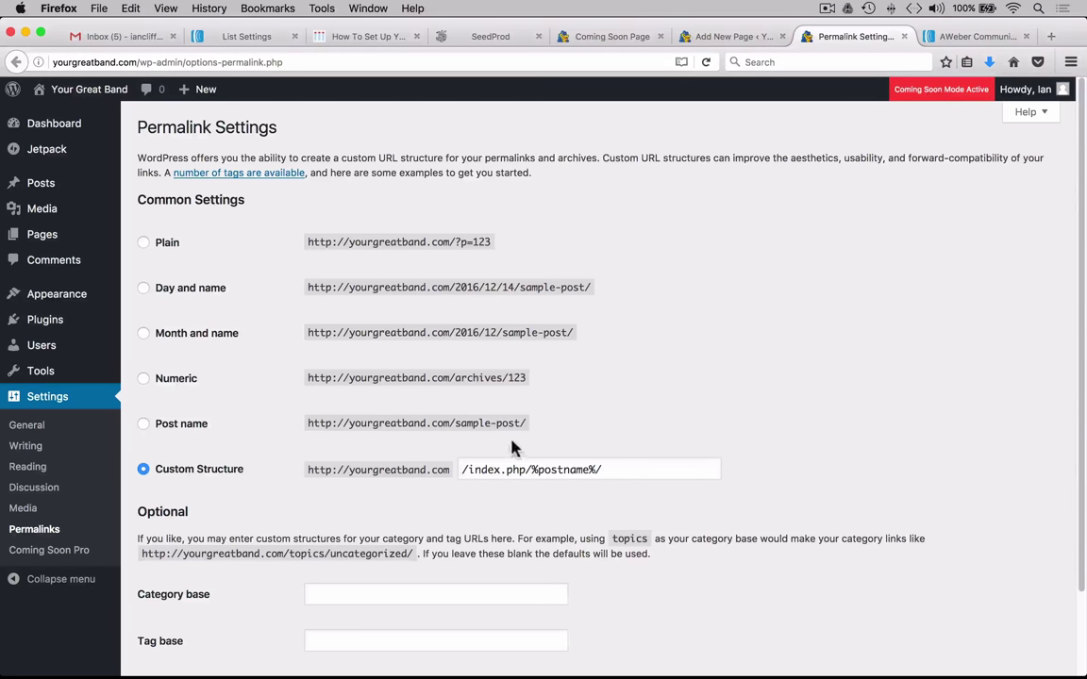
pyautogui.click(144, 425)
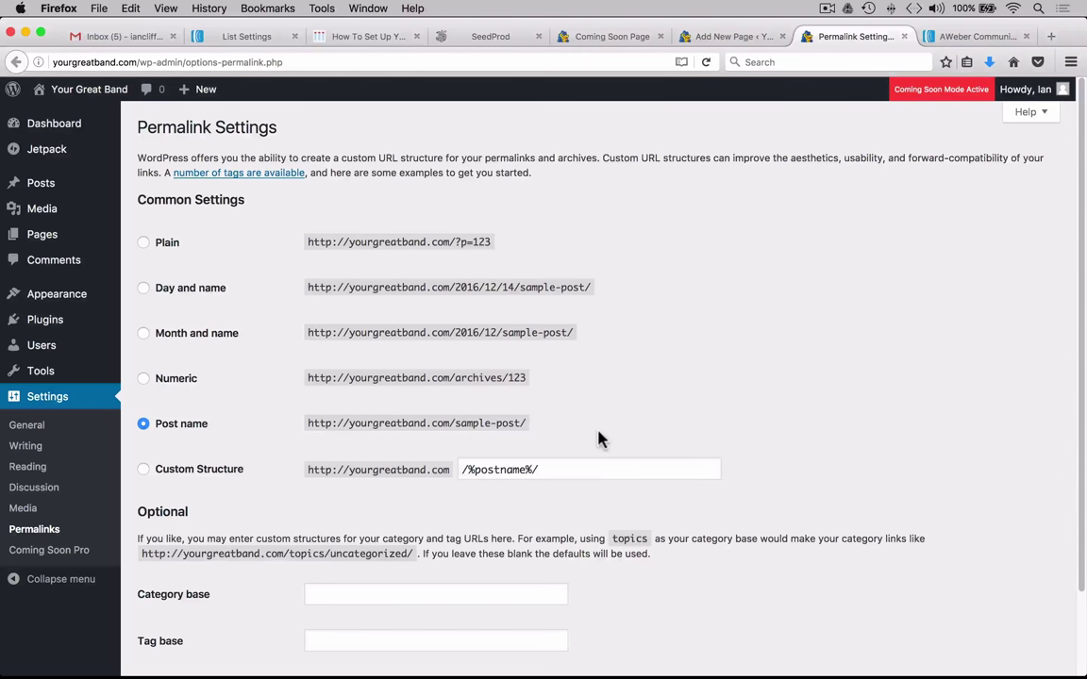
pyautogui.moveTo(1074, 369); pyautogui.dragTo(1063, 531)
pyautogui.click(176, 598)
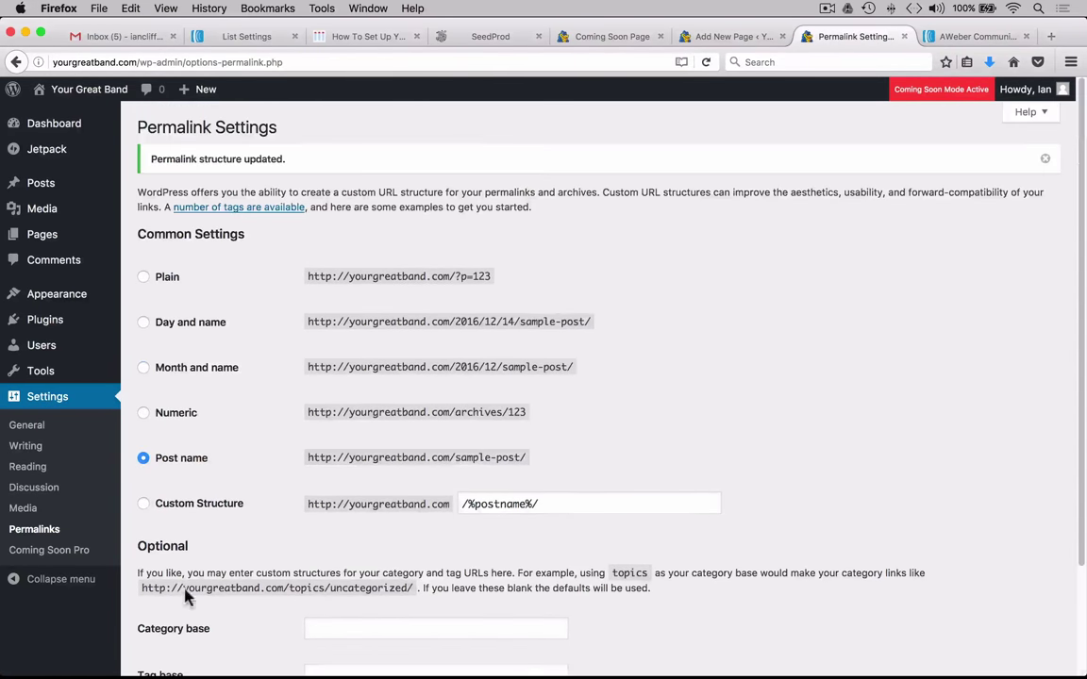
pyautogui.click(720, 42)
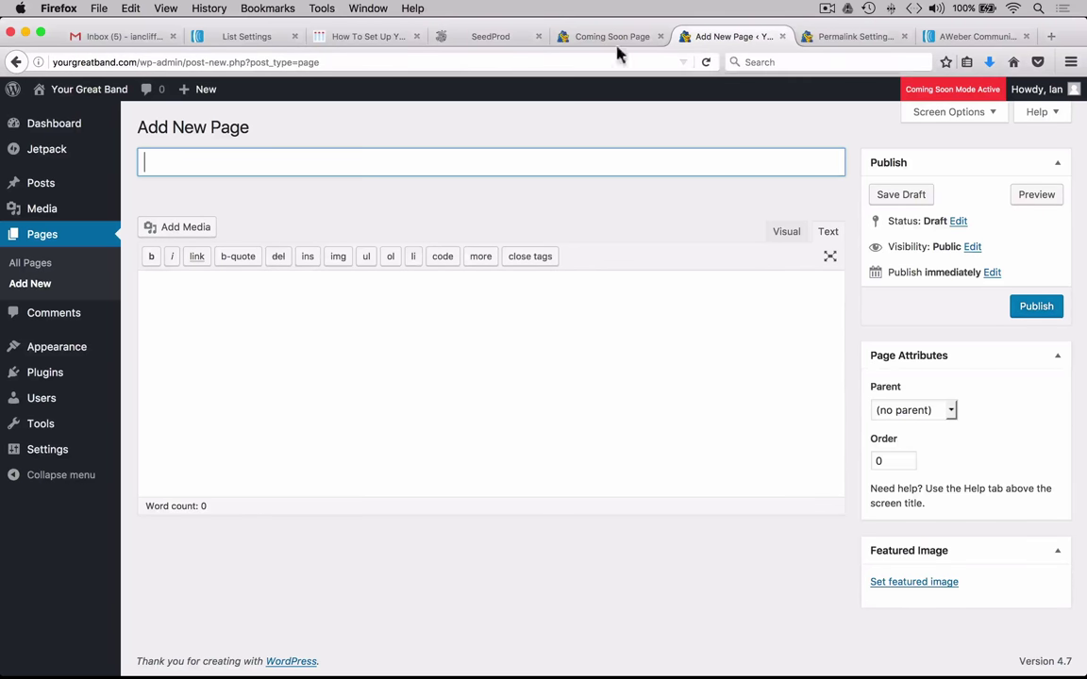
# Step: Copy 'ygbfreedlmembers' from AWeber's Confirmation Success Page URL, then return to the page editor
pyautogui.click(243, 41)
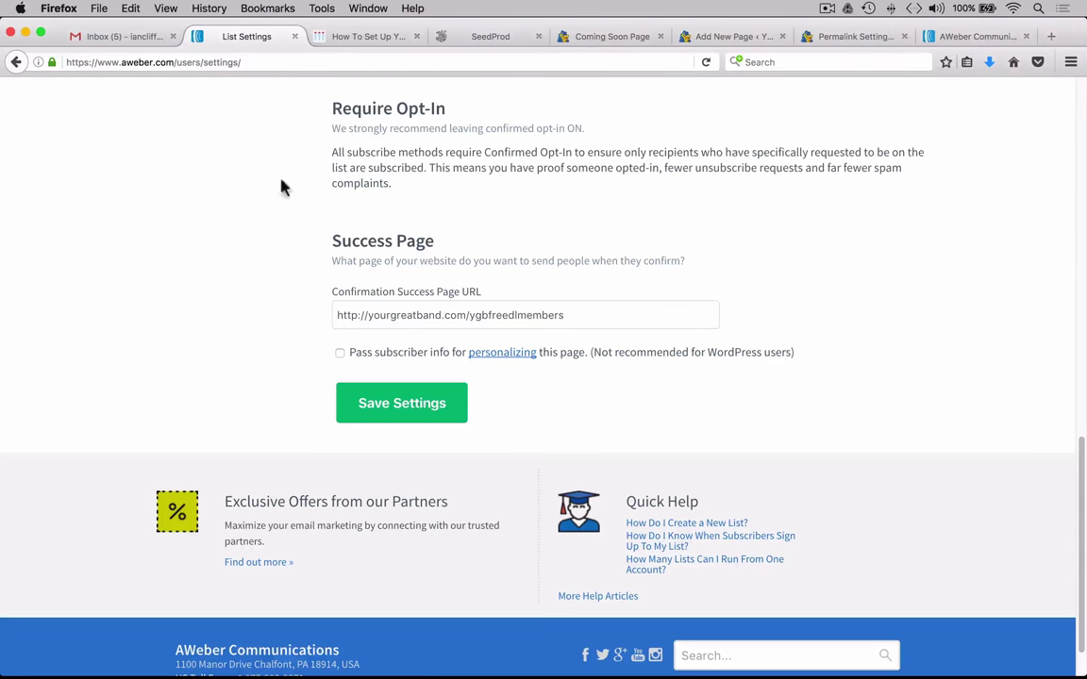
pyautogui.click(337, 315)
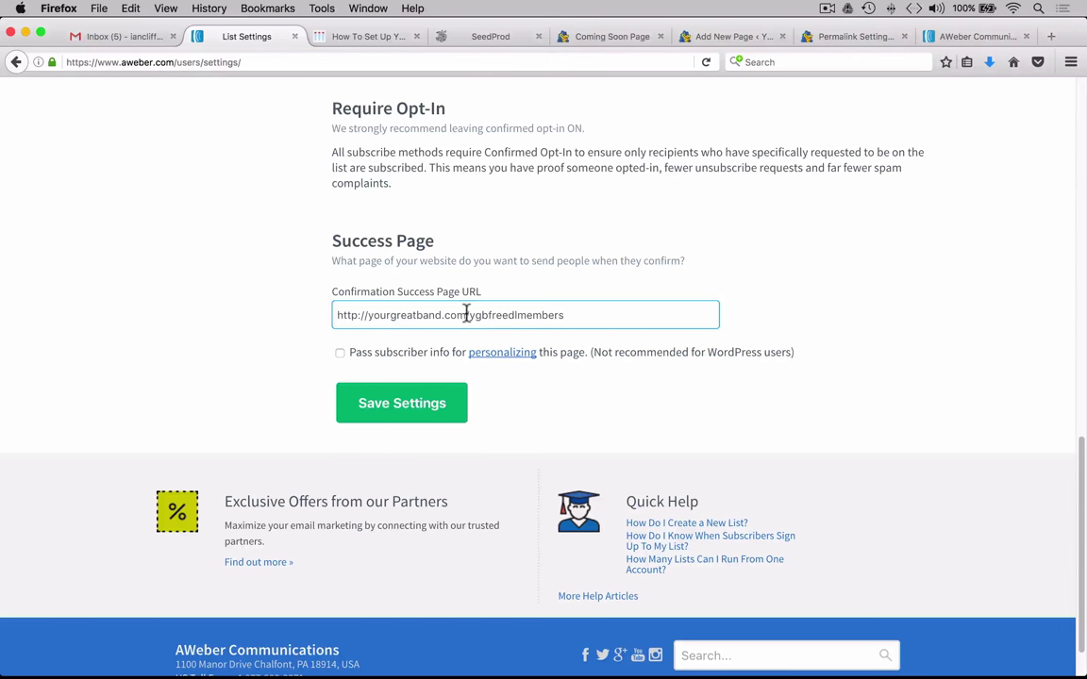
pyautogui.moveTo(469, 315); pyautogui.dragTo(563, 315)
pyautogui.press('super+c')
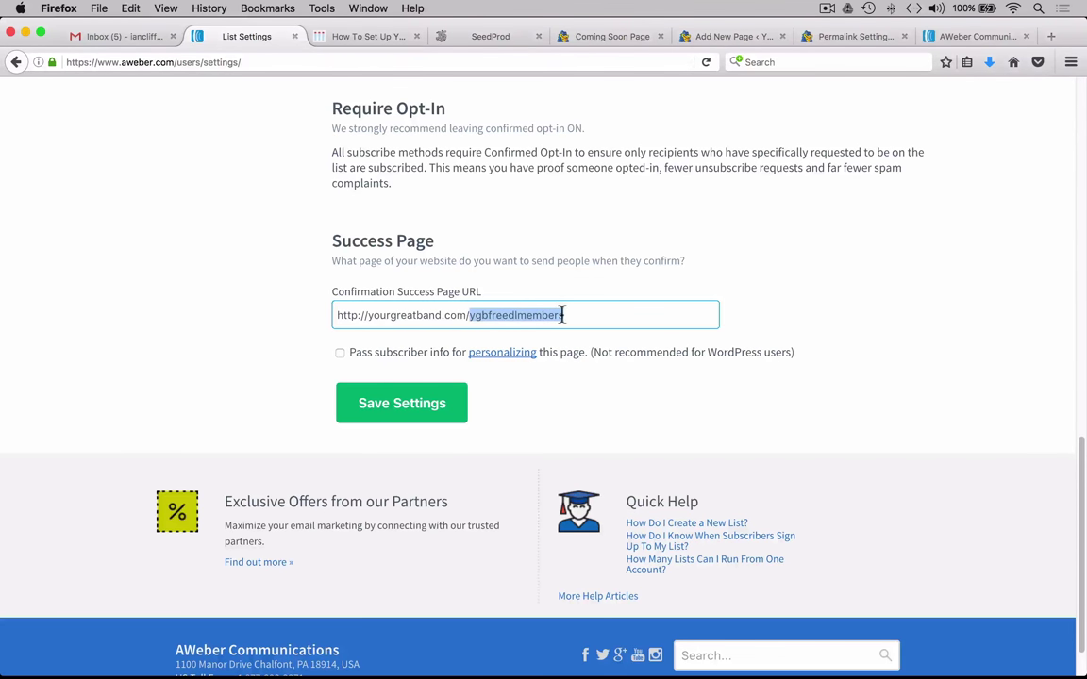
pyautogui.click(719, 38)
# Step: Paste ygbfreedlmembers as the page title and save the page as a draft
pyautogui.click(263, 160)
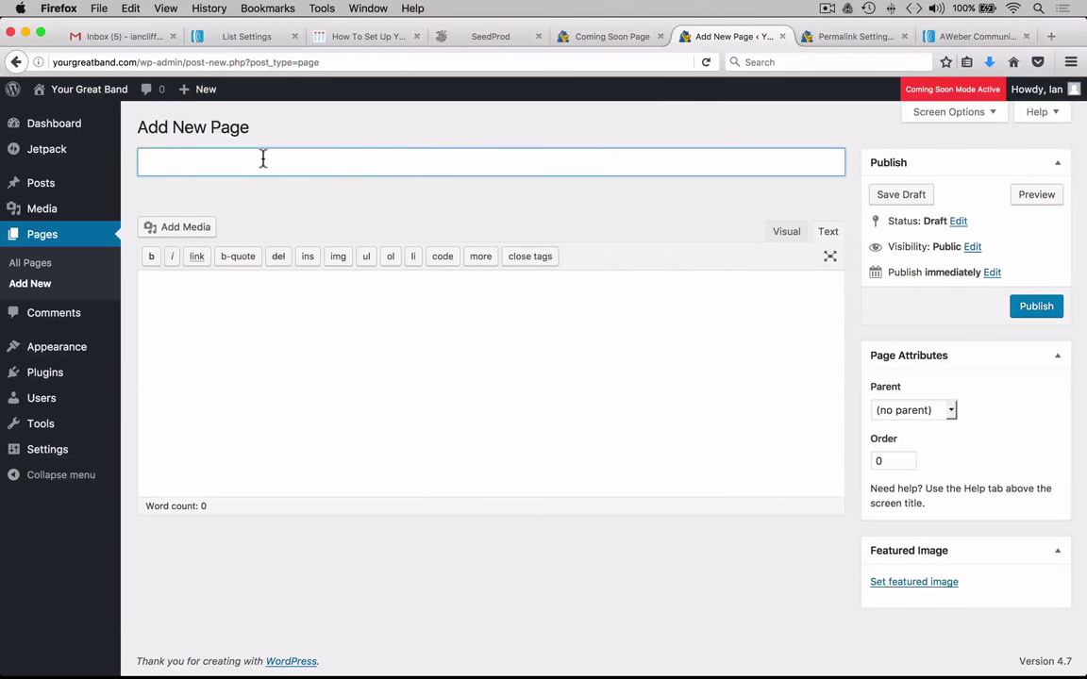
pyautogui.press('super+v')
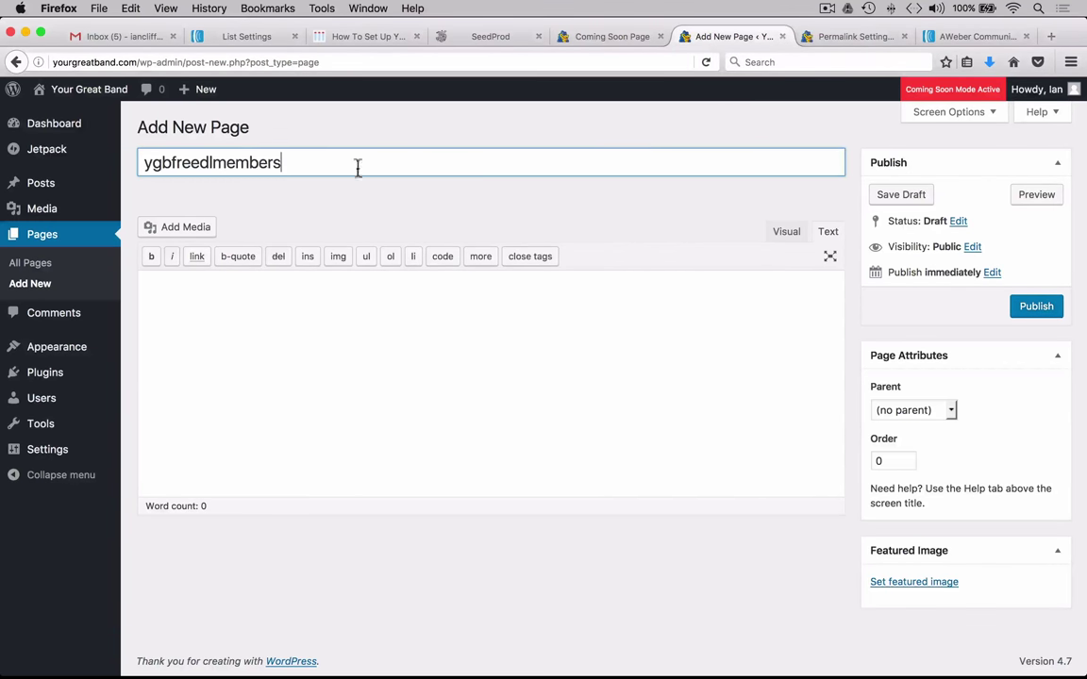
pyautogui.click(898, 197)
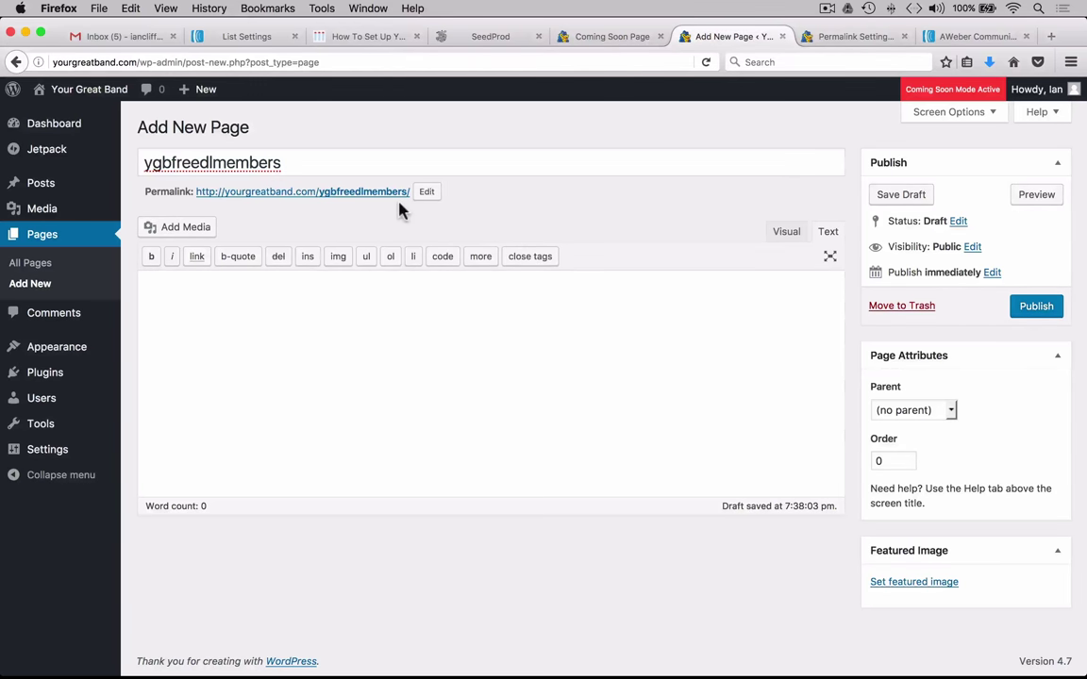
# Step: Type 'Click the image below to start download' into the body in the Visual editor
pyautogui.click(787, 234)
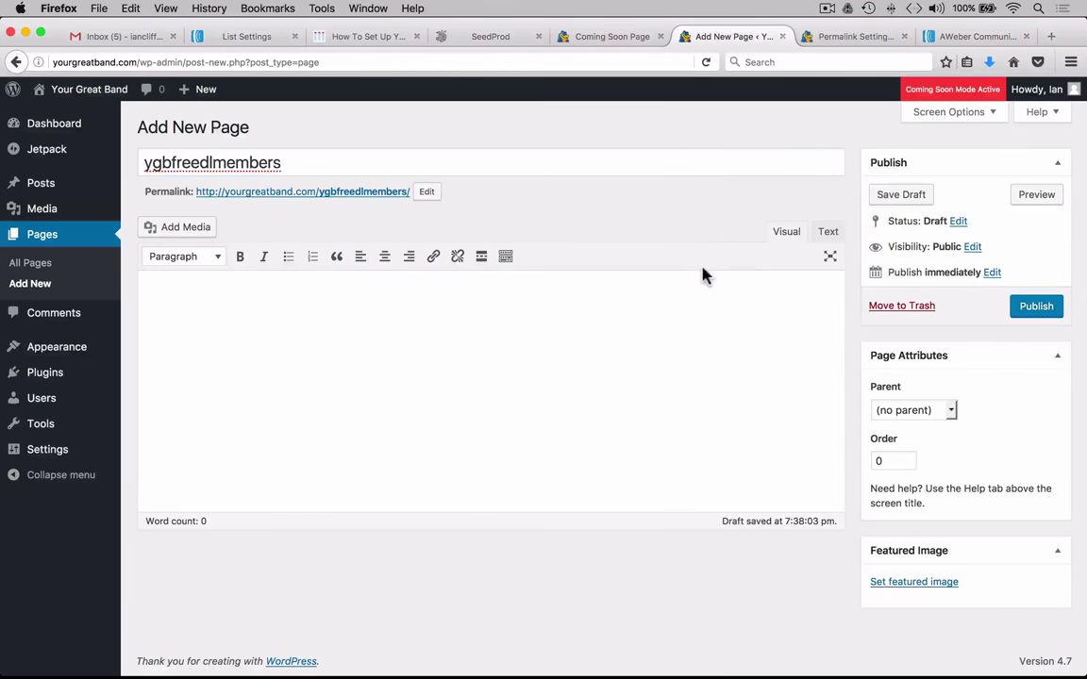
pyautogui.click(289, 291)
pyautogui.write('Click the image bel')
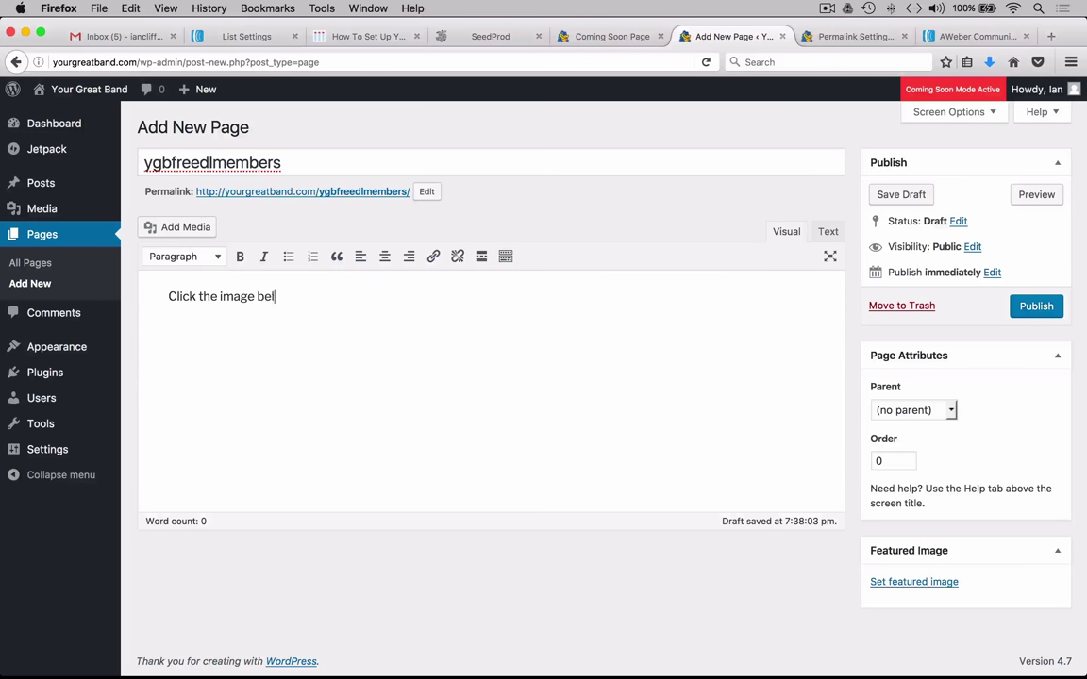
pyautogui.write('ow to start download')
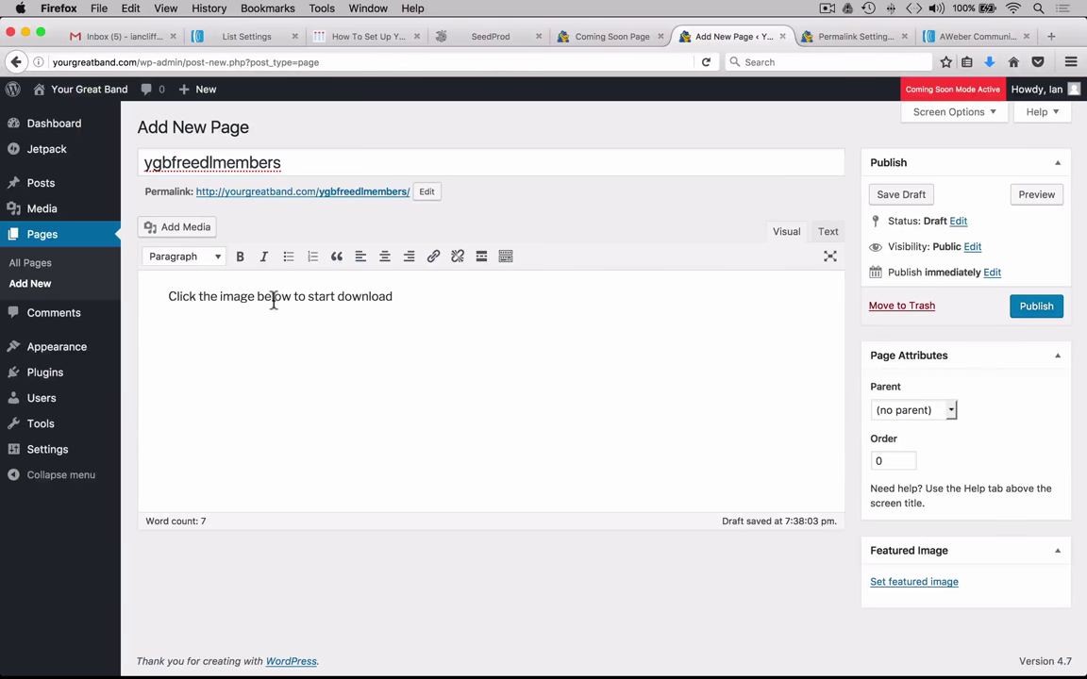
# Step: Upload lemonwood-sleeve.jpg and insert it with a custom link to yourgreatband.com
pyautogui.click(186, 231)
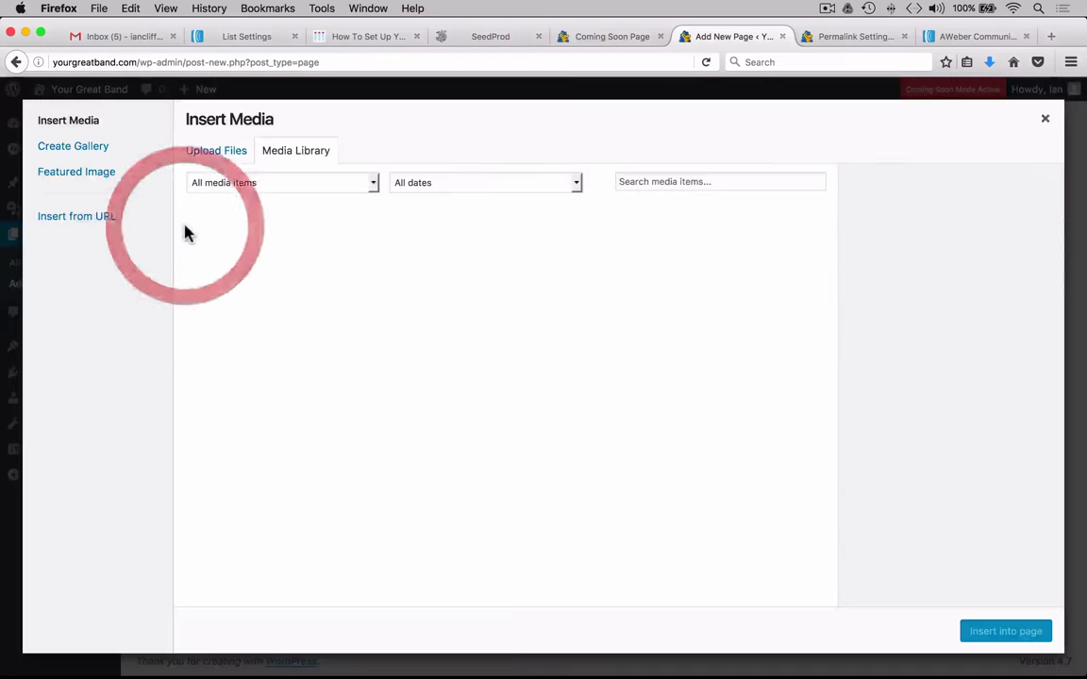
pyautogui.click(214, 158)
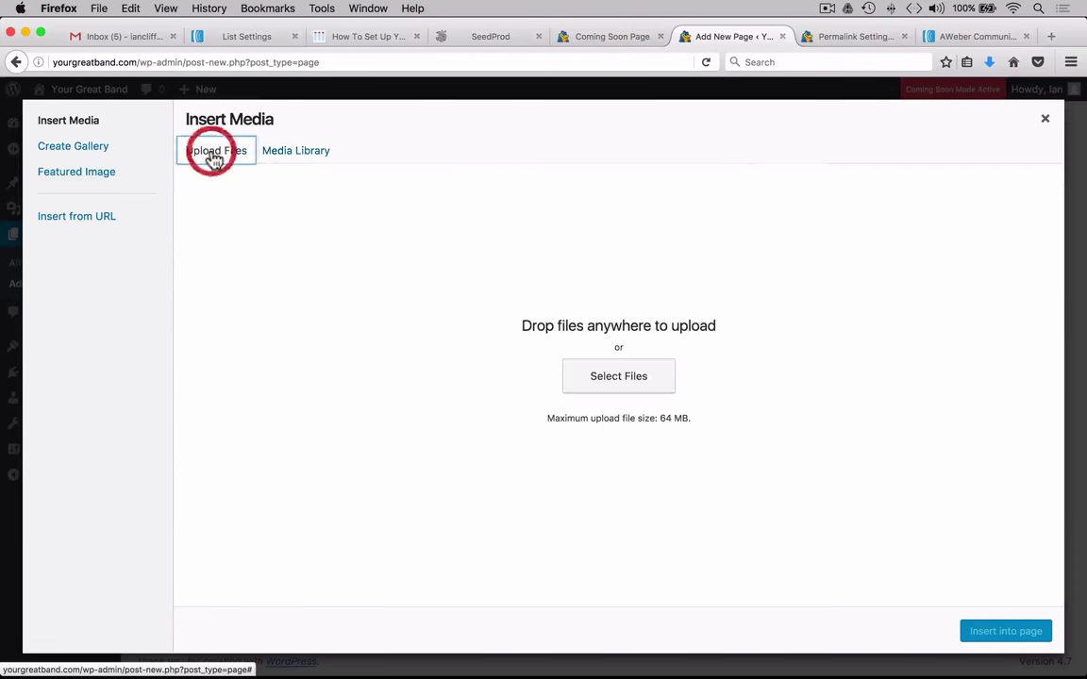
pyautogui.click(633, 378)
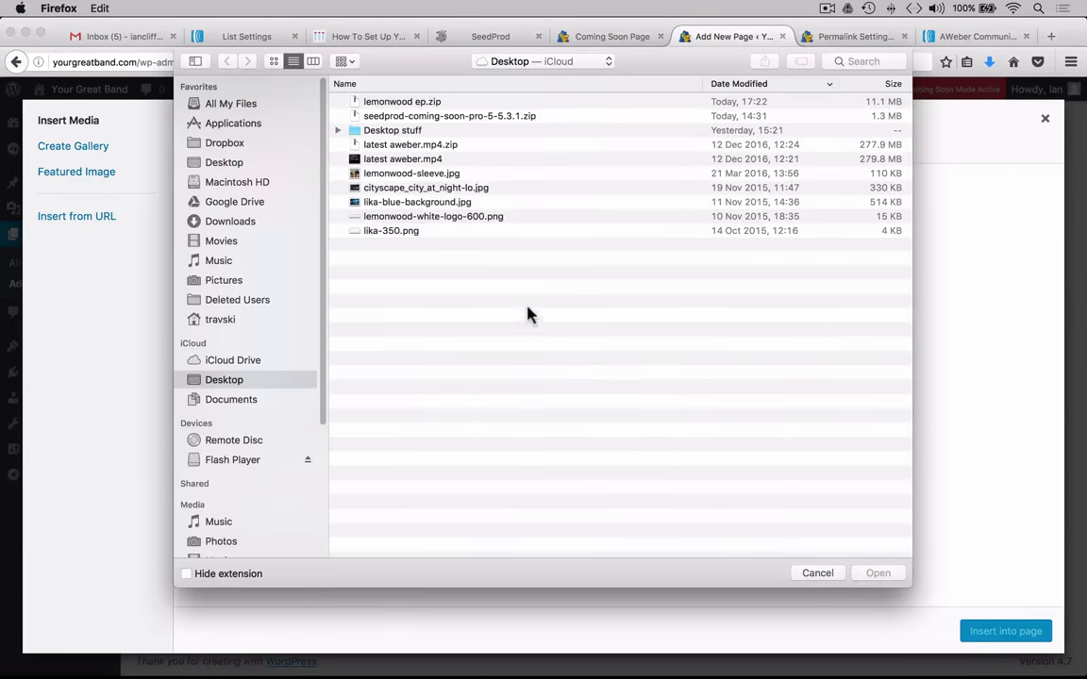
pyautogui.click(414, 173)
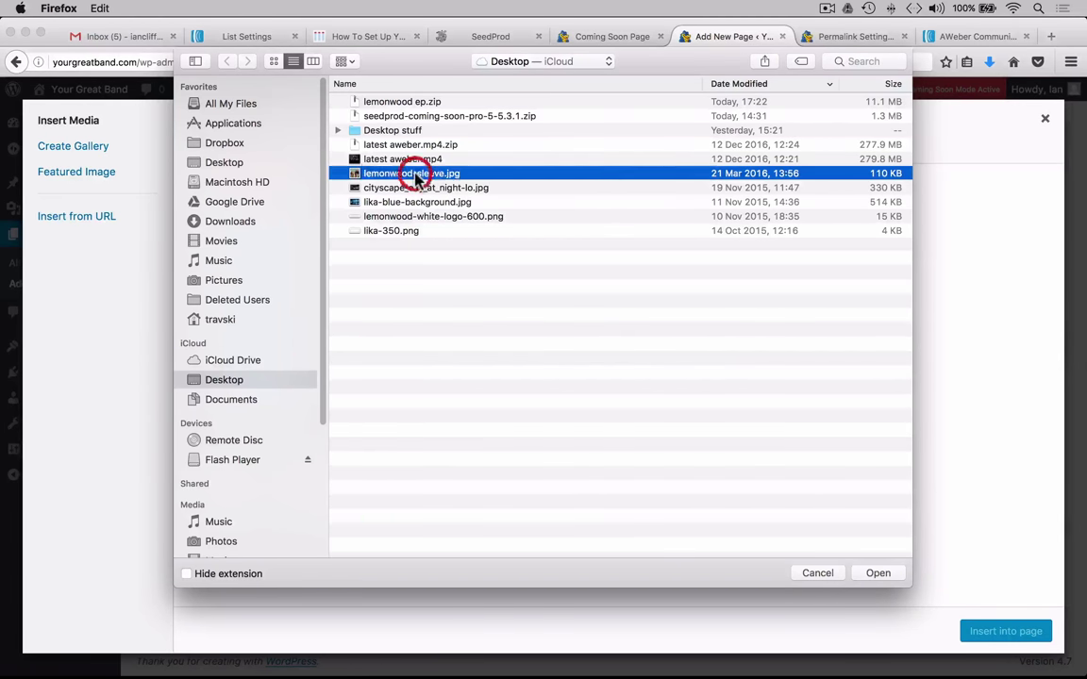
pyautogui.click(877, 574)
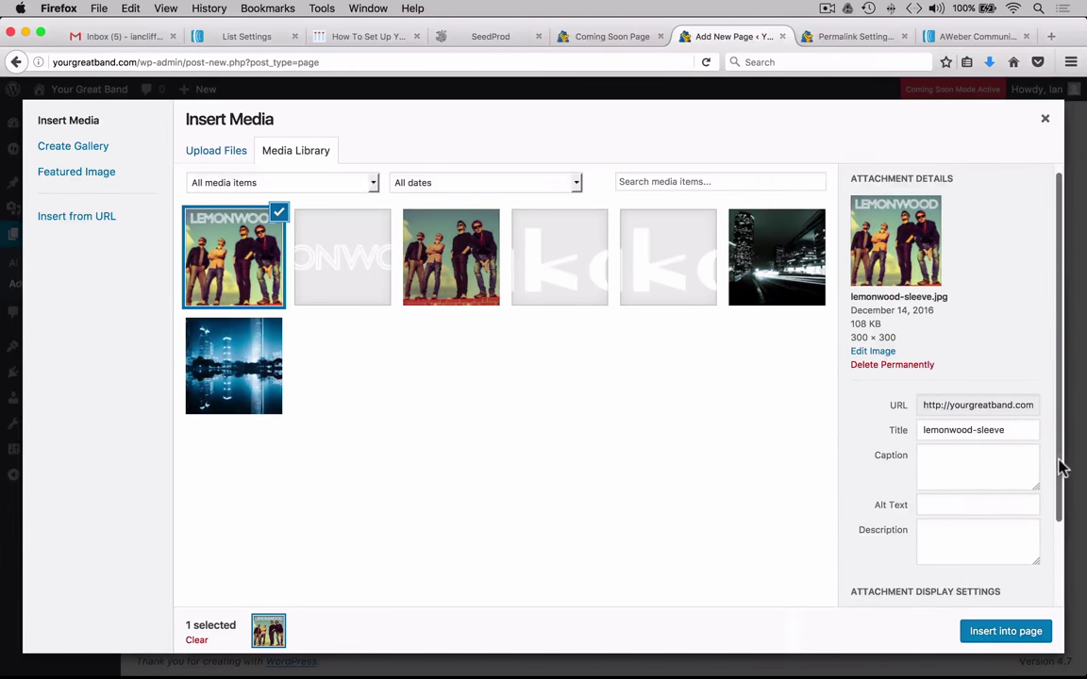
pyautogui.moveTo(1060, 468); pyautogui.dragTo(1048, 582)
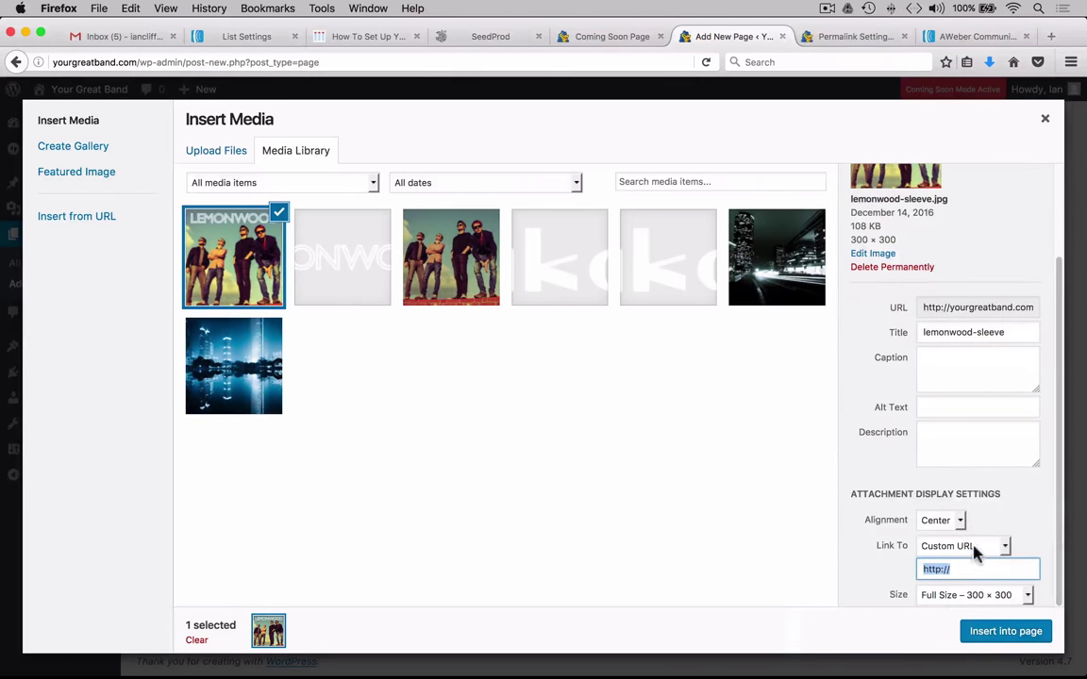
pyautogui.click(954, 569)
pyautogui.write('yourgreatband')
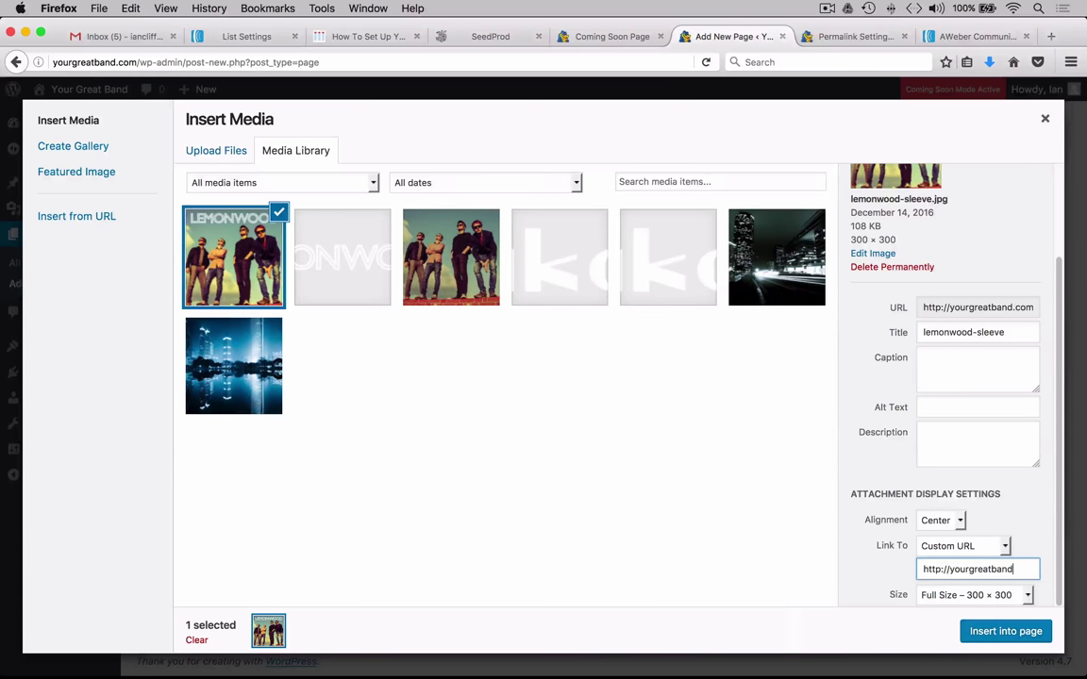
pyautogui.write('.com')
pyautogui.click(1006, 631)
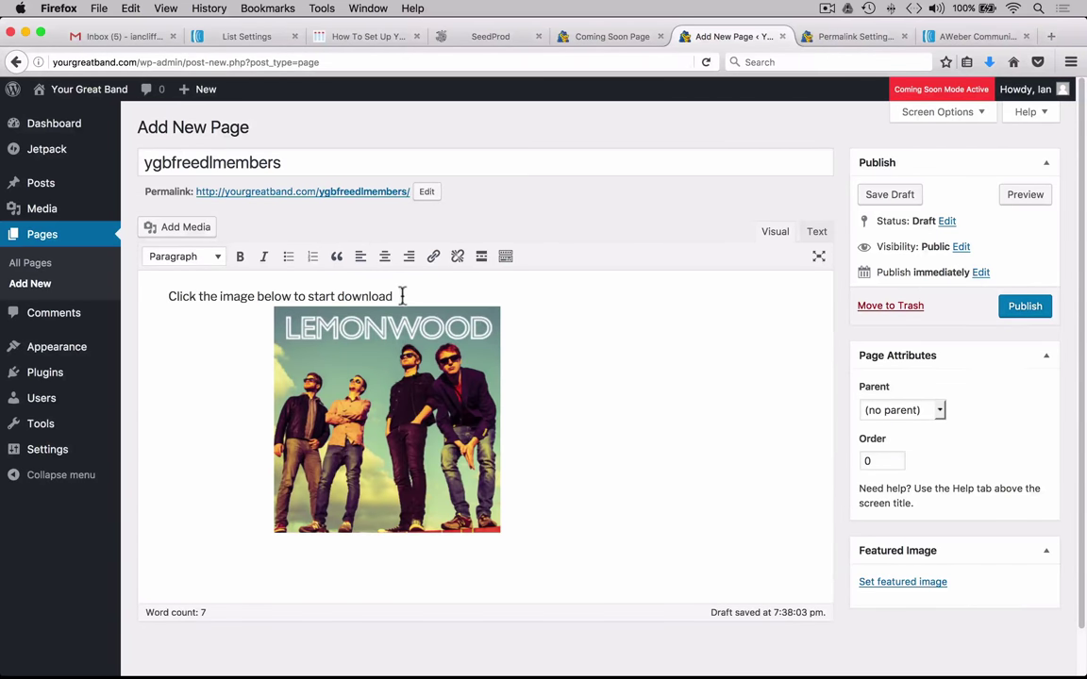
# Step: Centre the 'Click the image below to start download' line and give the image its own paragraph
pyautogui.moveTo(393, 296); pyautogui.dragTo(173, 299)
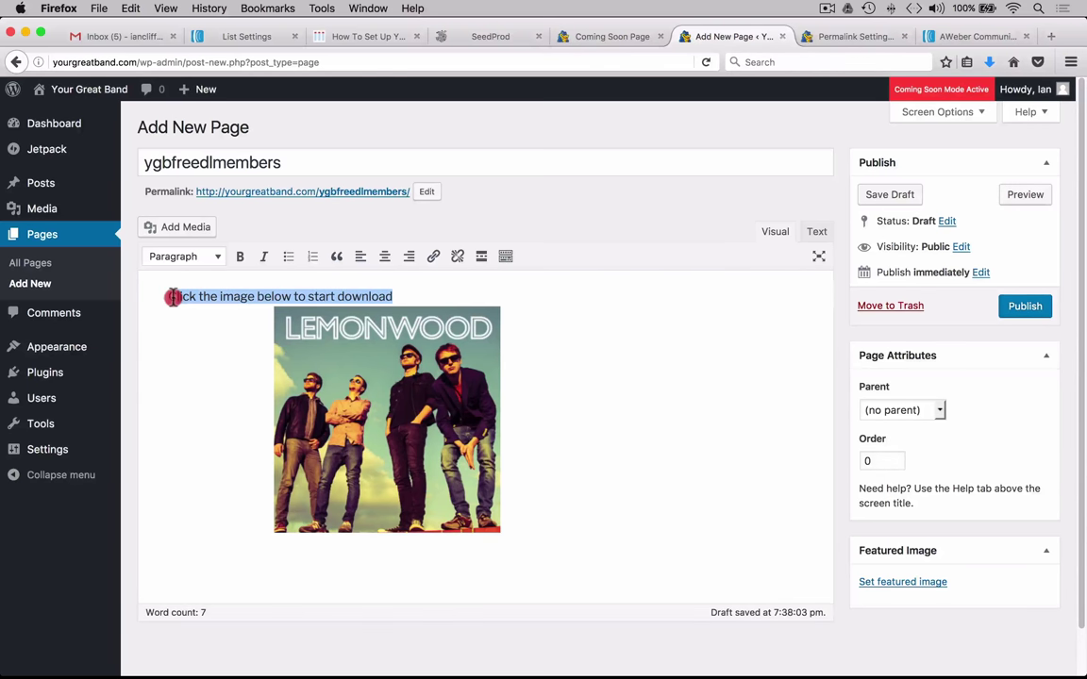
pyautogui.click(386, 260)
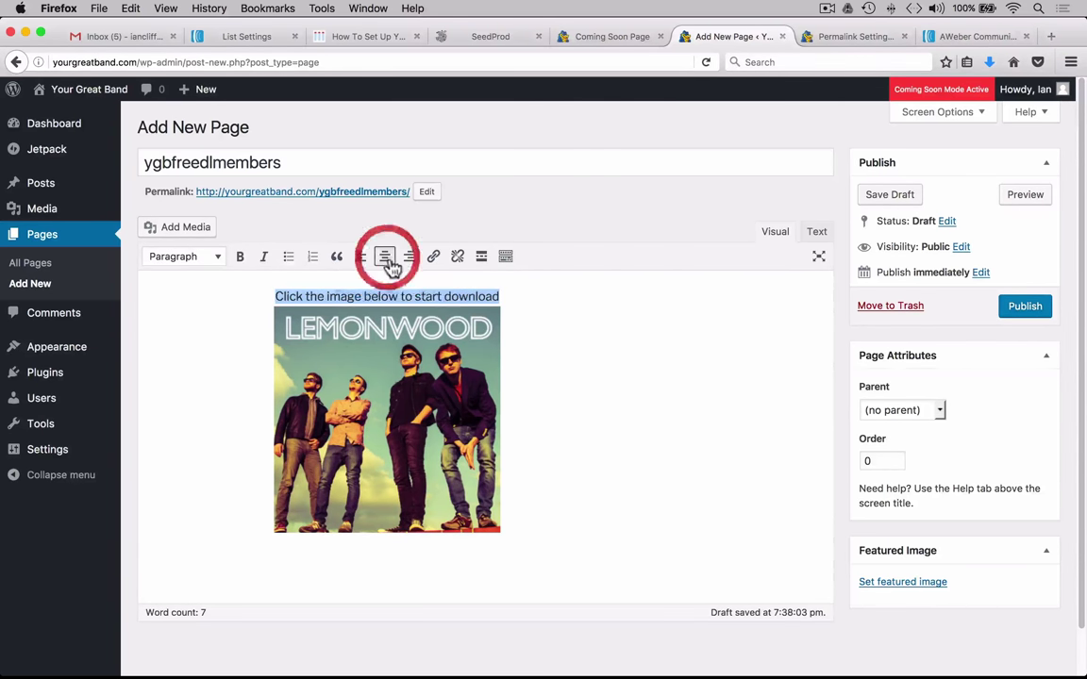
pyautogui.click(514, 296)
pyautogui.press('Return')
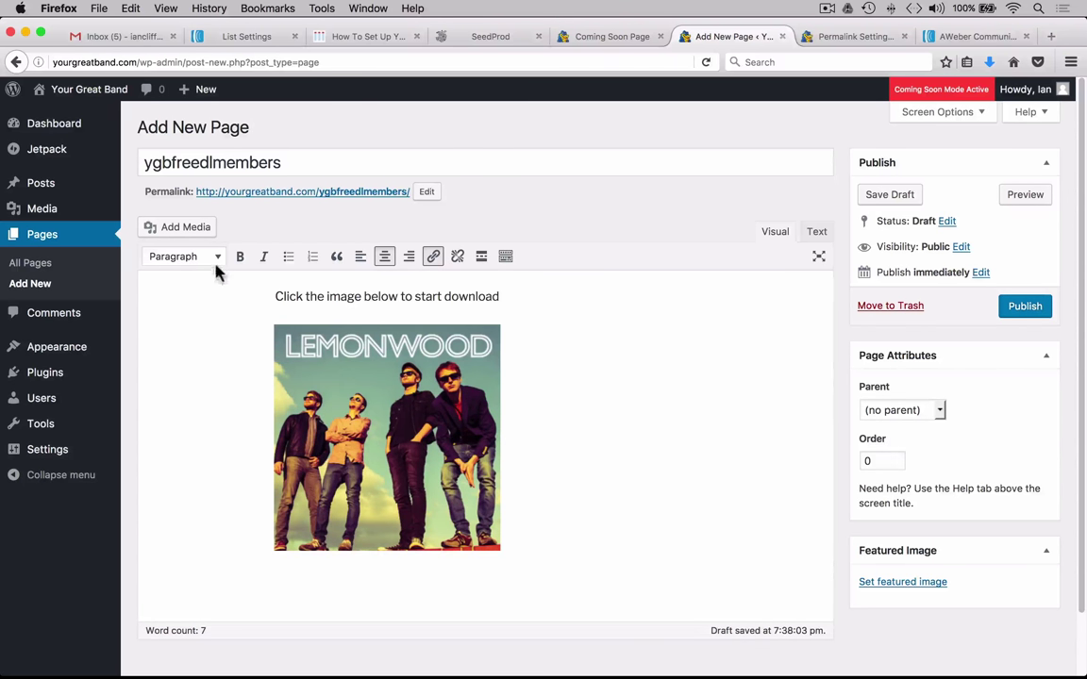
# Step: Open the Add New media upload page in a new browser tab
pyautogui.moveTo(53, 207)
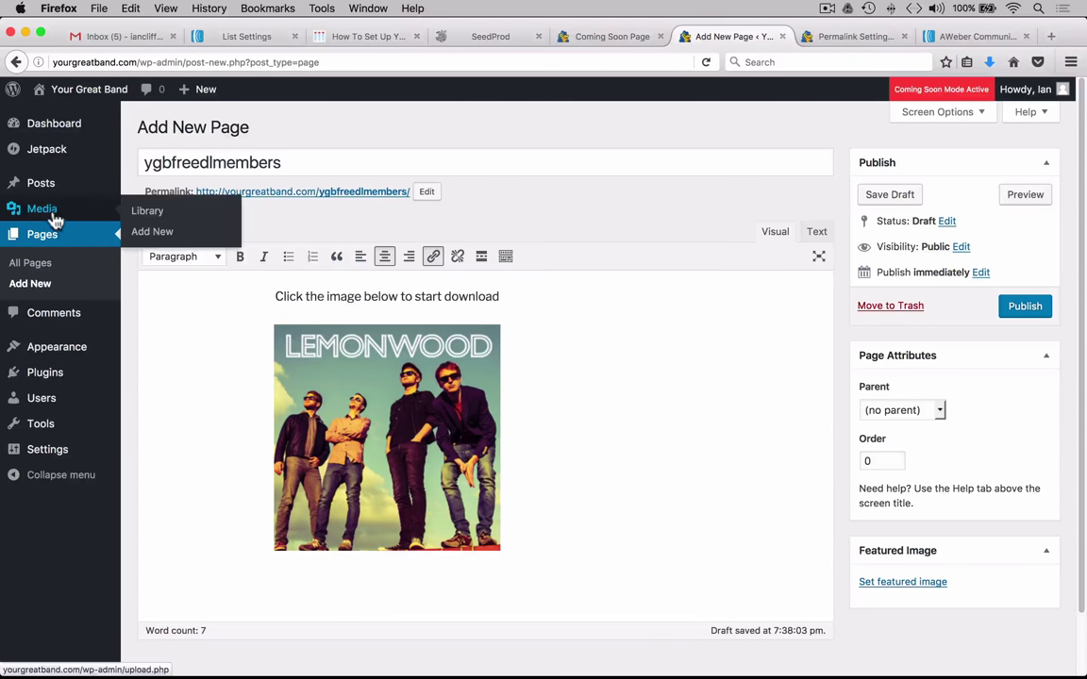
pyautogui.rightClick(144, 232)
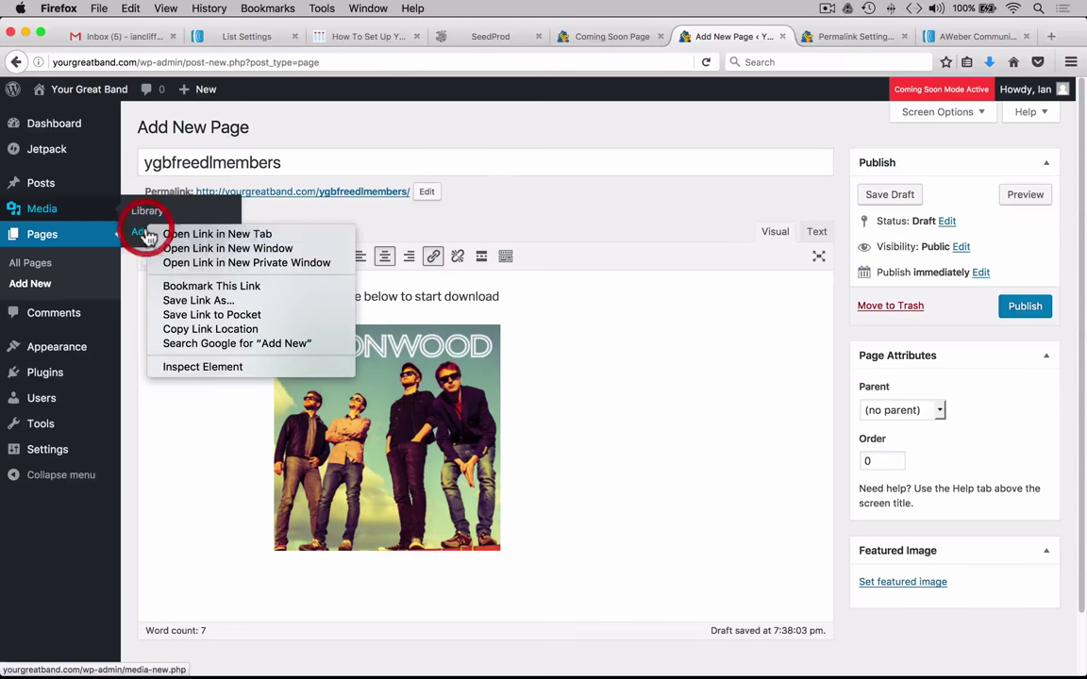
pyautogui.click(181, 234)
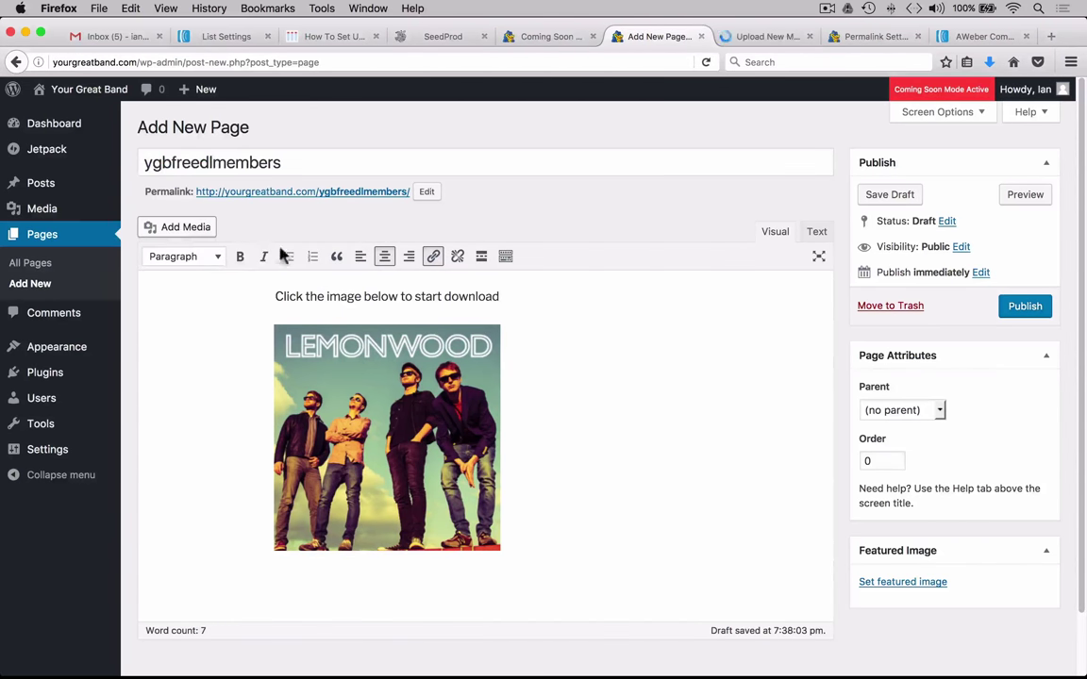
pyautogui.click(770, 38)
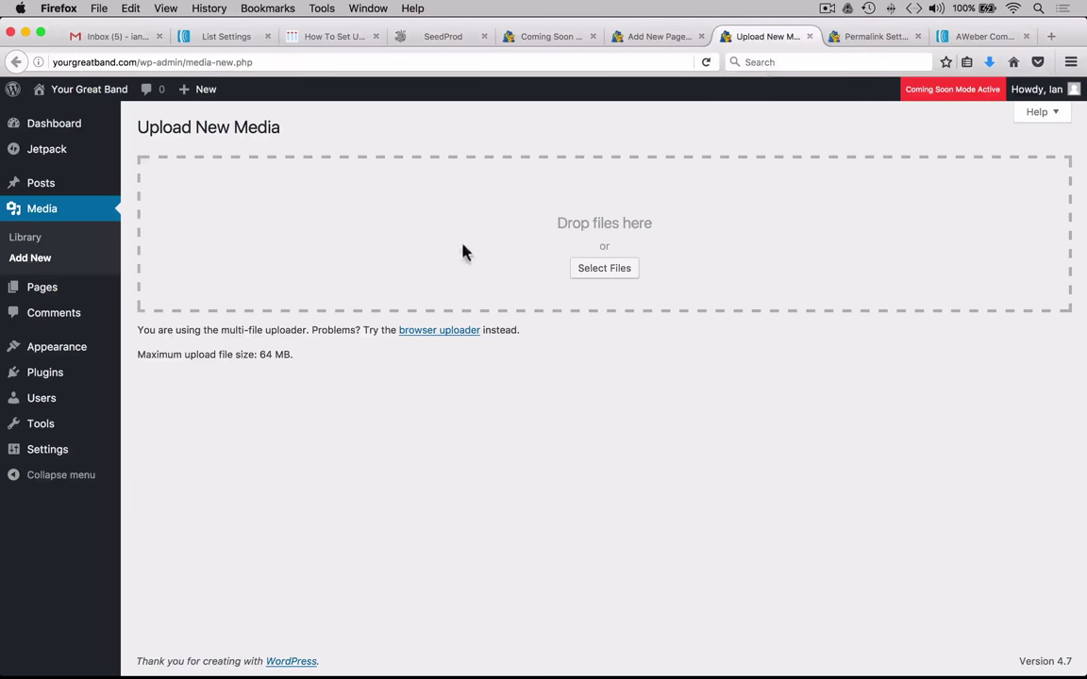
# Step: Upload lemonwood-ep.zip and select its file URL on the Edit Media page
pyautogui.click(605, 272)
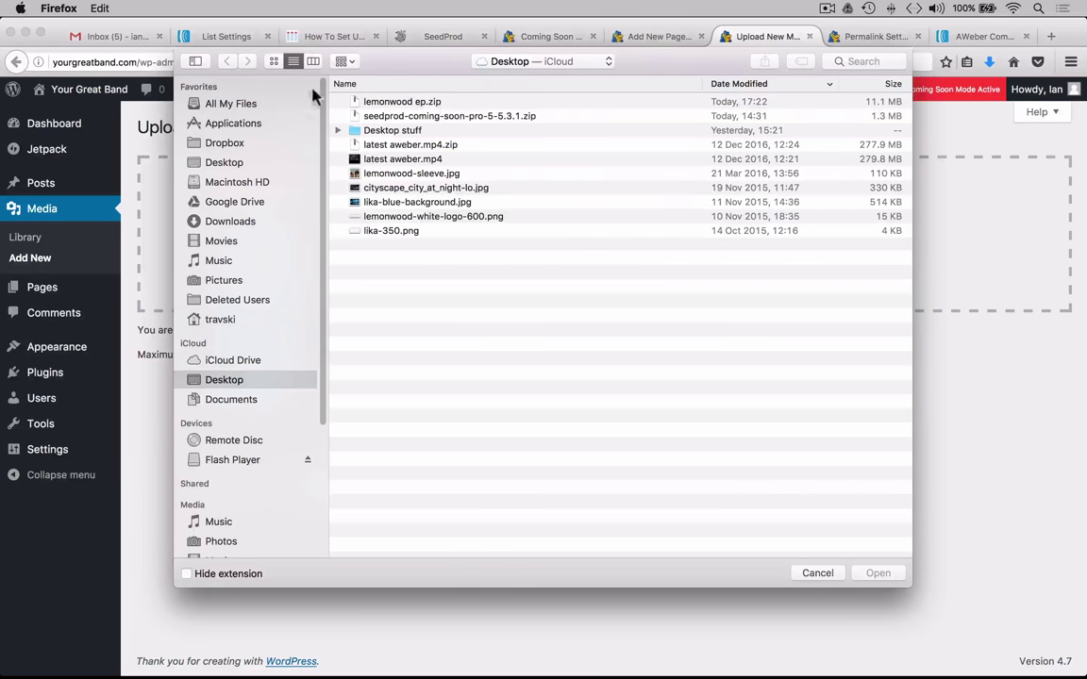
pyautogui.click(412, 102)
pyautogui.click(877, 574)
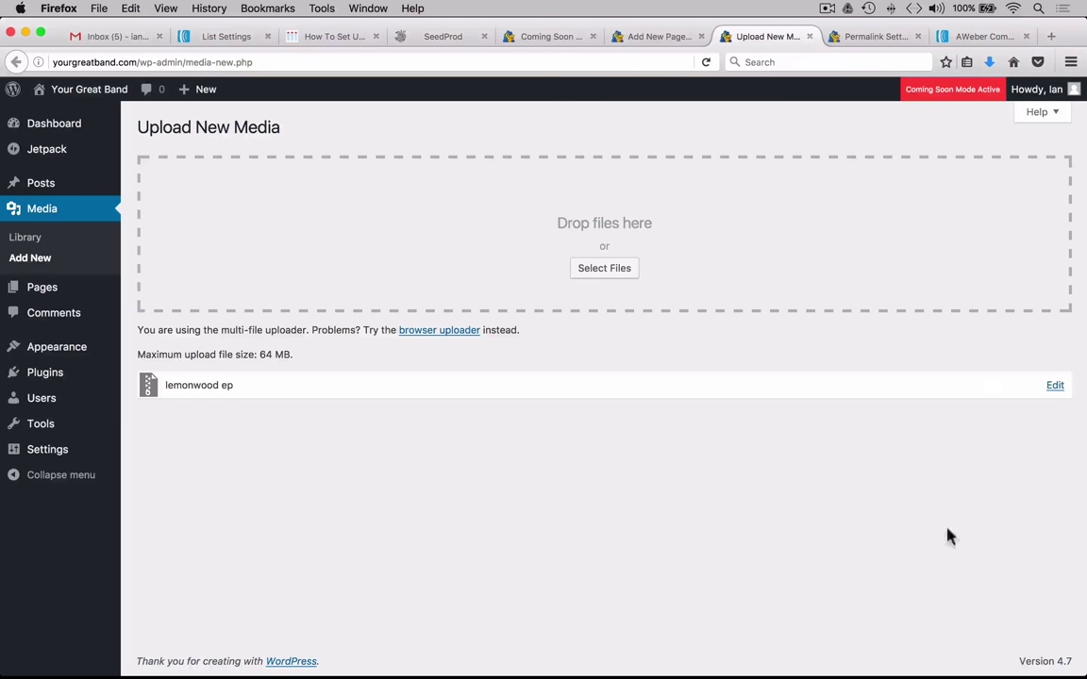
pyautogui.click(1056, 393)
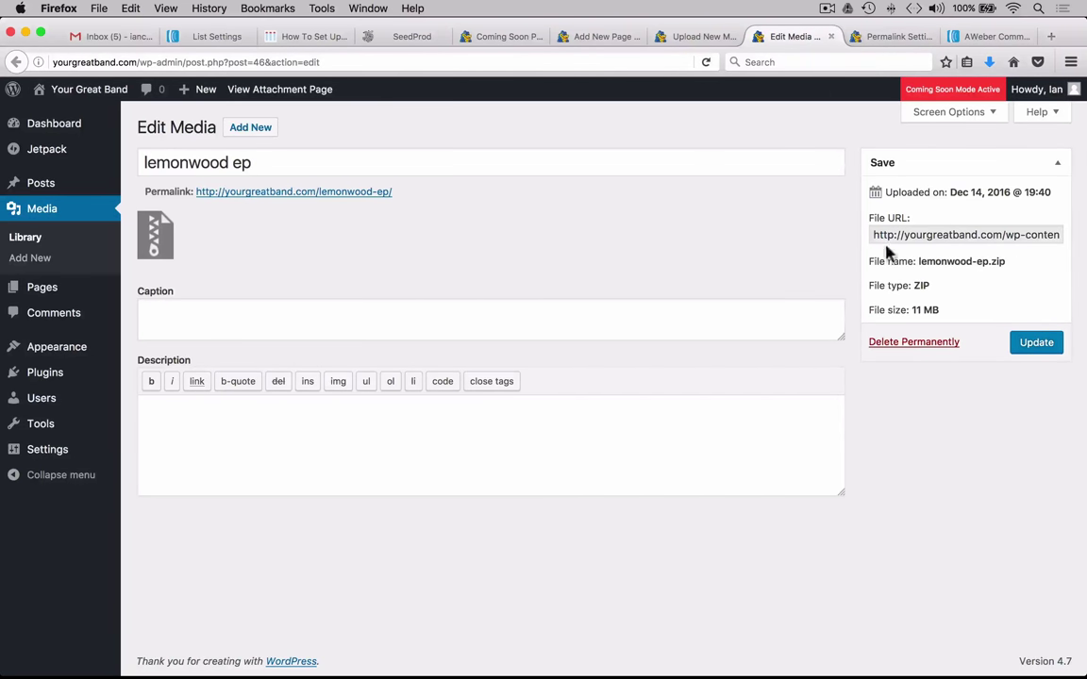
pyautogui.moveTo(873, 234); pyautogui.dragTo(1083, 237)
pyautogui.press('super+c')
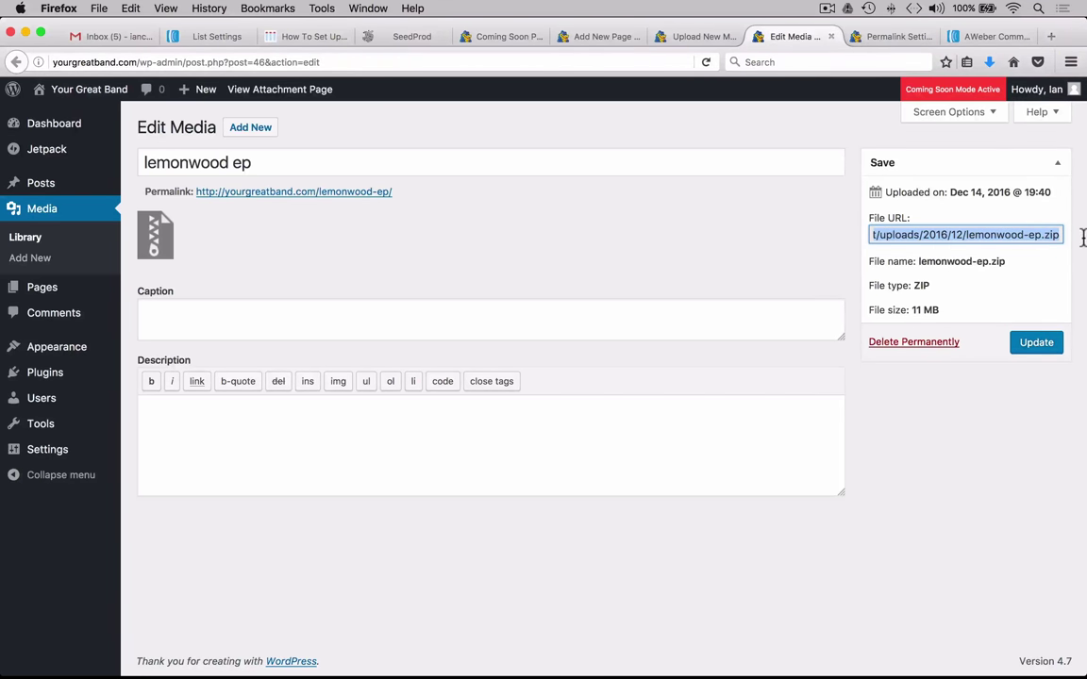
# Step: In the page's HTML, replace the image link with the lemonwood-ep.zip URL and publish the page
pyautogui.click(606, 38)
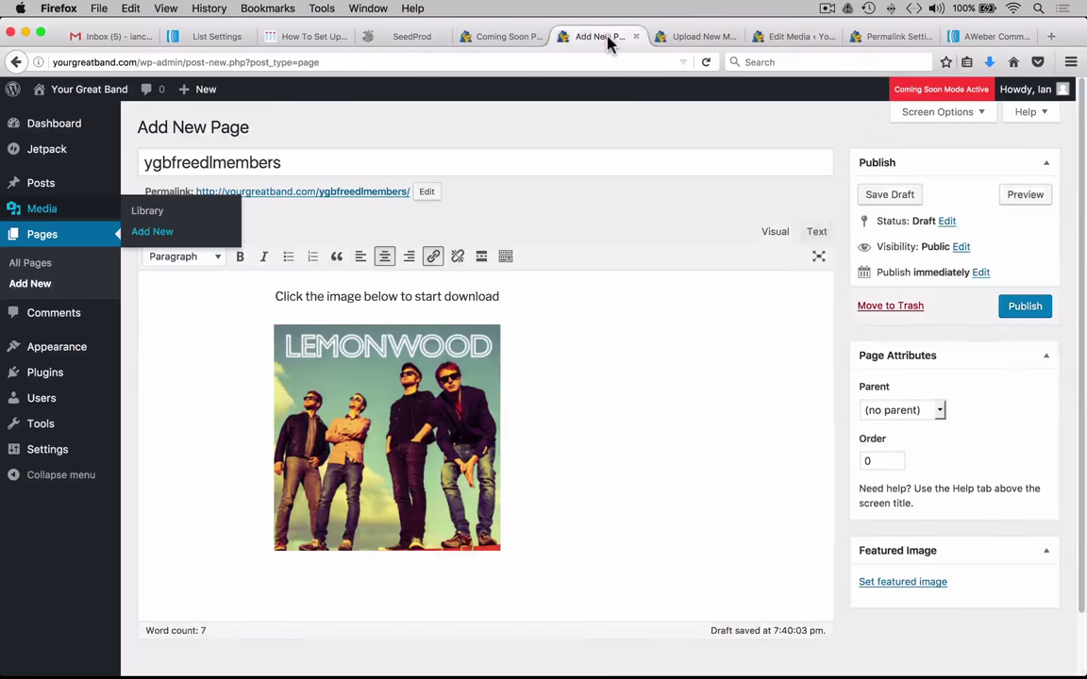
pyautogui.click(817, 232)
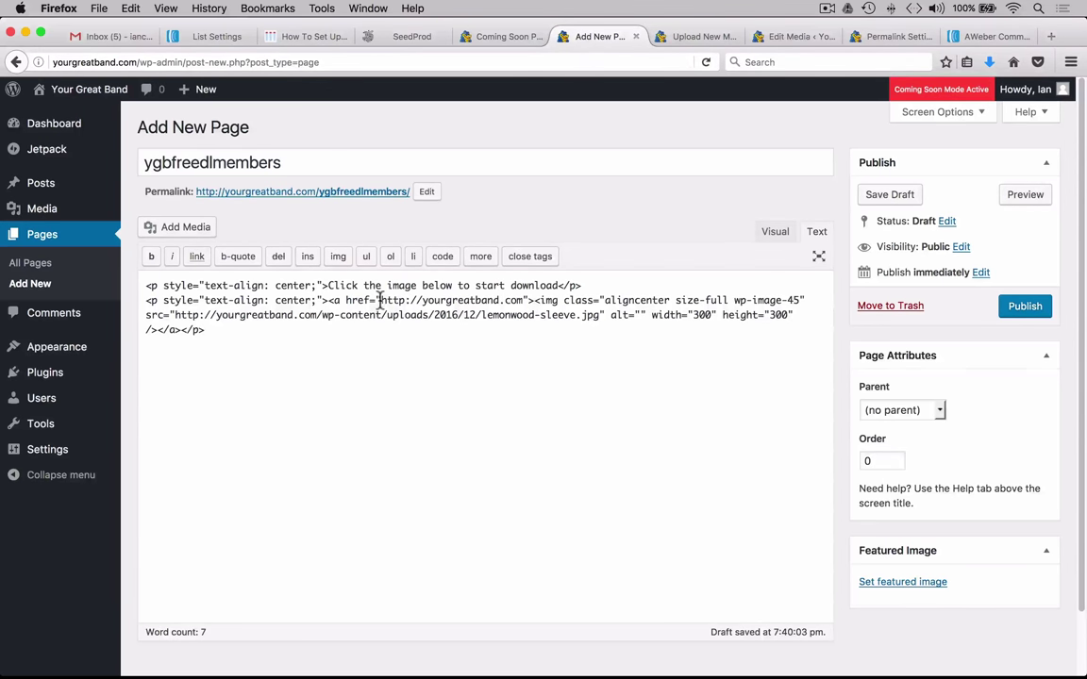
pyautogui.moveTo(380, 300); pyautogui.dragTo(522, 300)
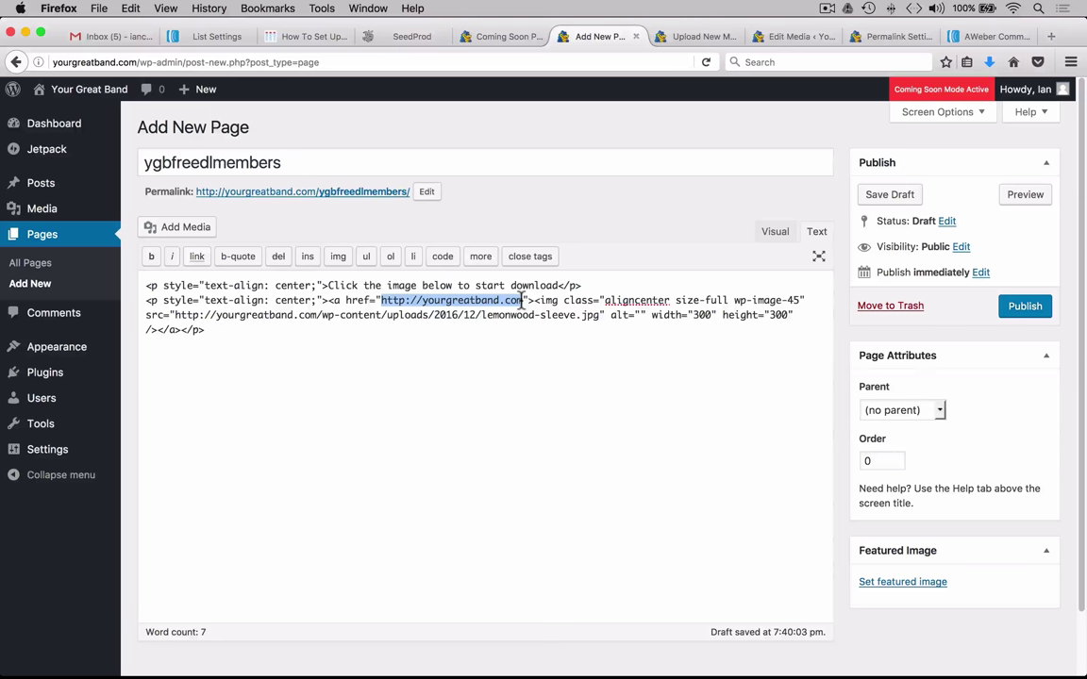
pyautogui.press('super+v')
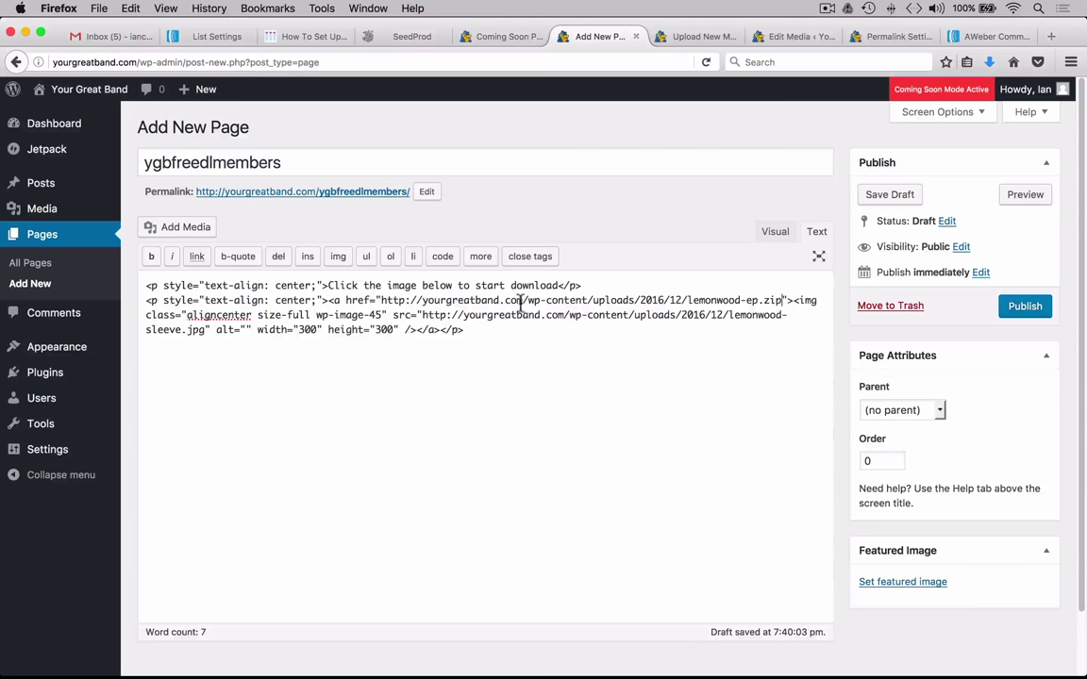
pyautogui.click(1028, 307)
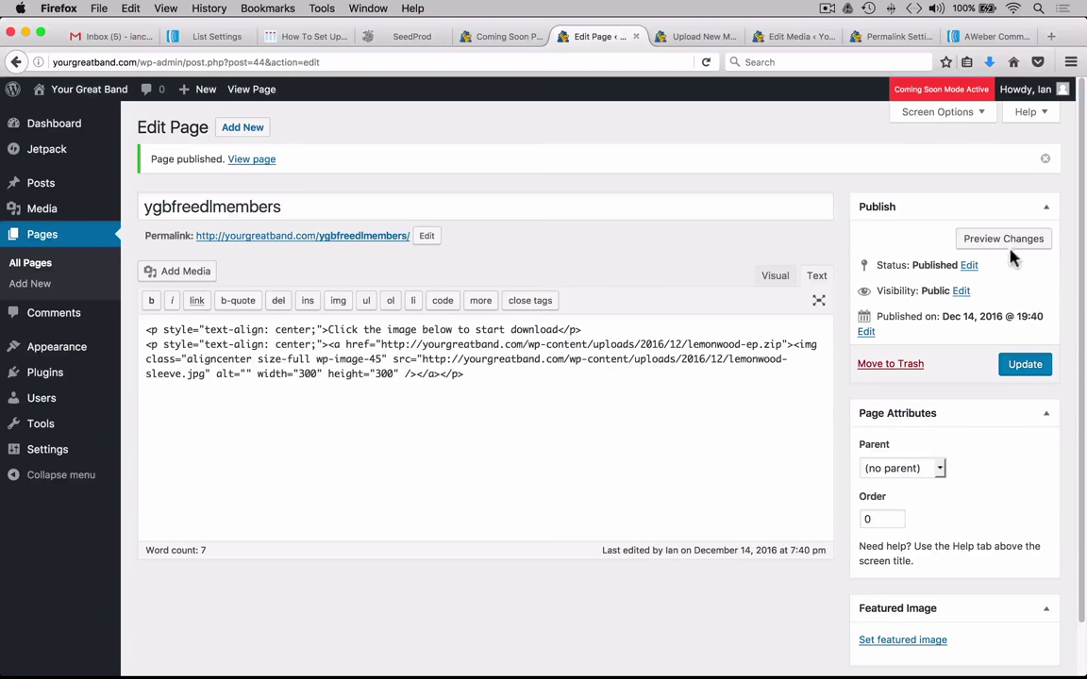
# Step: Open the published ygbfreedlmembers page in a new tab
pyautogui.rightClick(345, 238)
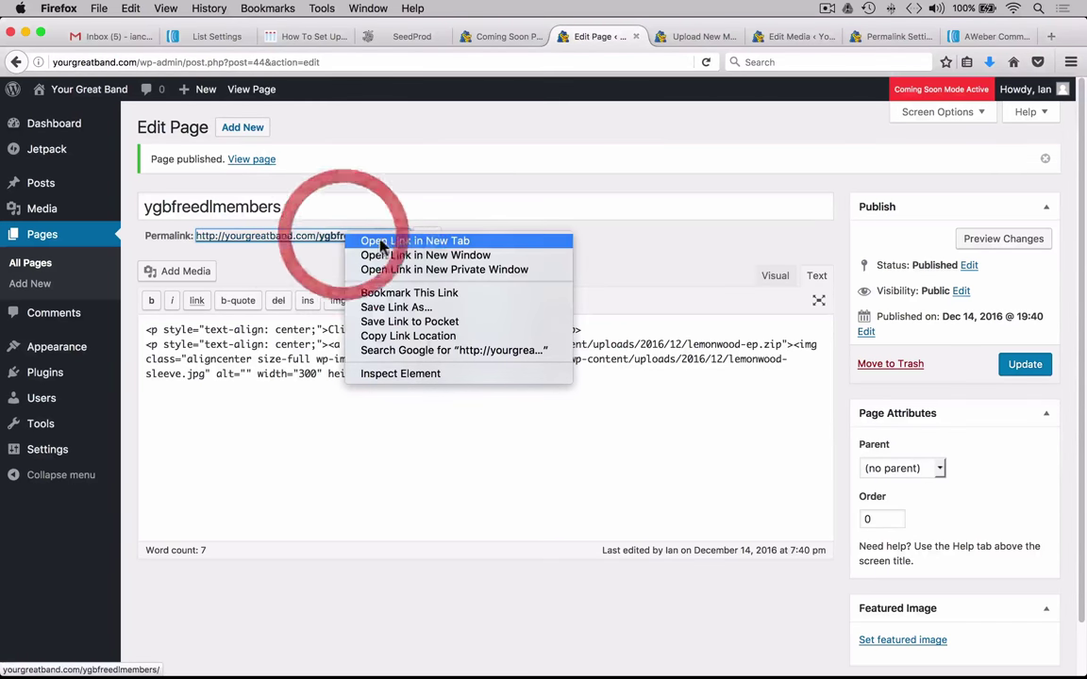
pyautogui.click(396, 240)
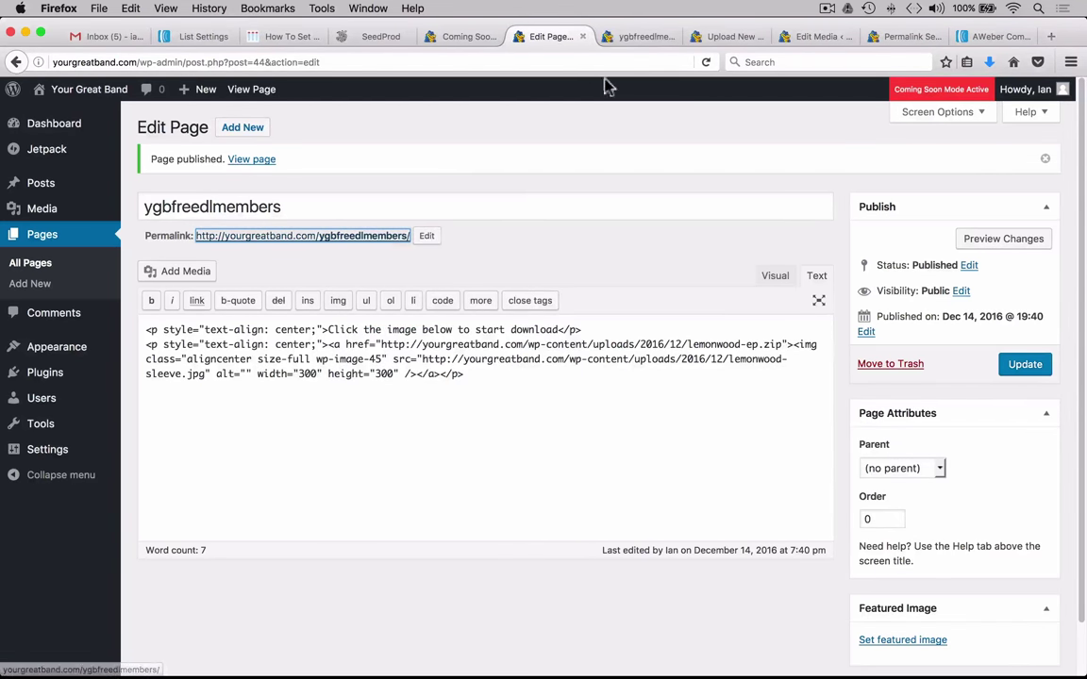
pyautogui.click(647, 39)
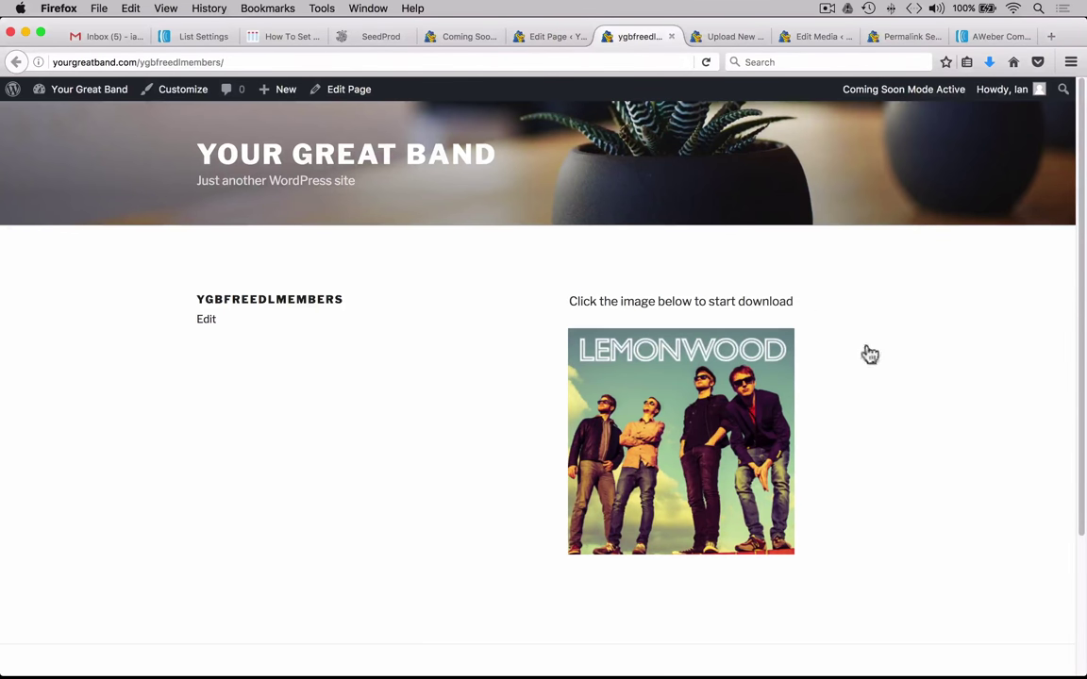
# Step: Test that the sleeve image downloads lemonwood-ep.zip, then select the page's full address
pyautogui.click(681, 463)
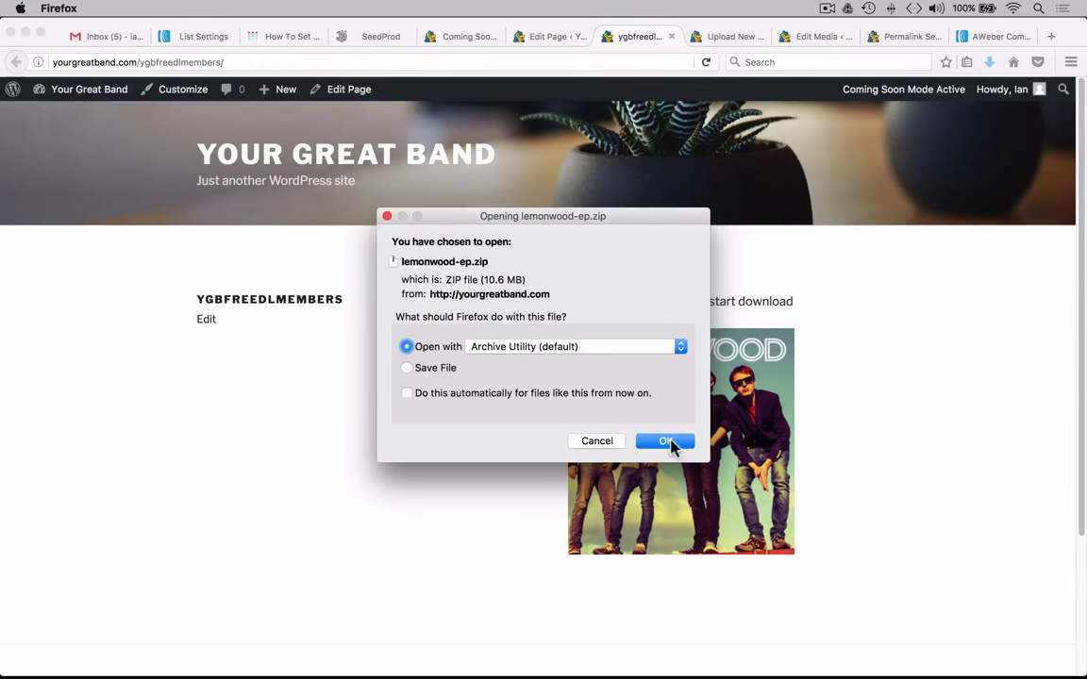
pyautogui.click(668, 443)
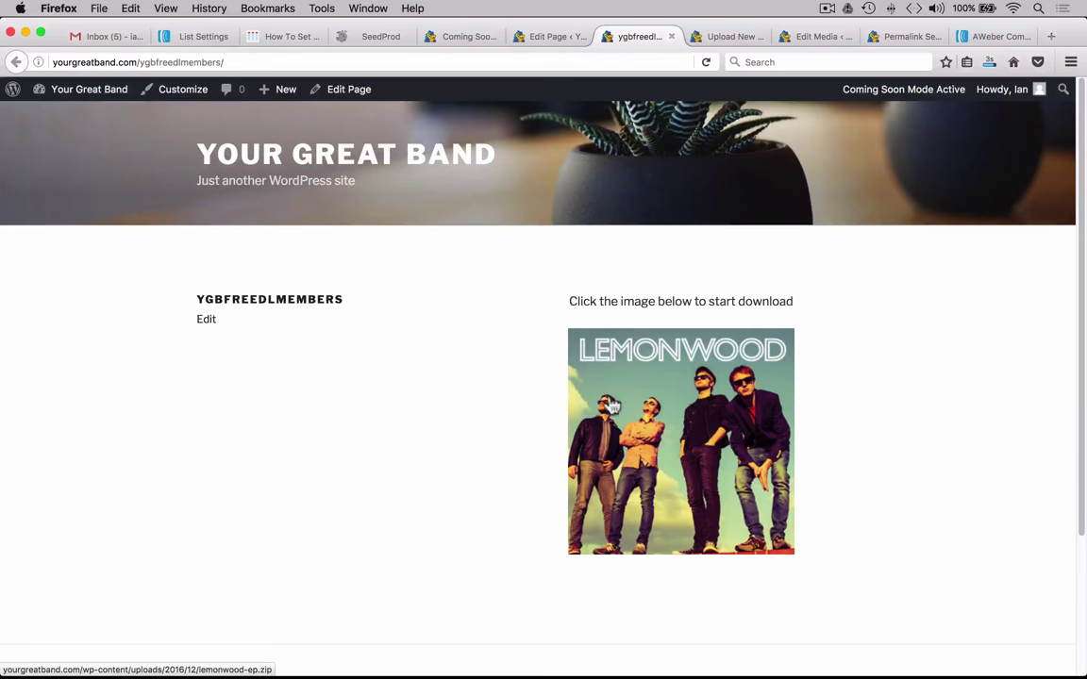
pyautogui.click(231, 62)
pyautogui.moveTo(231, 63); pyautogui.dragTo(19, 63)
pyautogui.press('super+c')
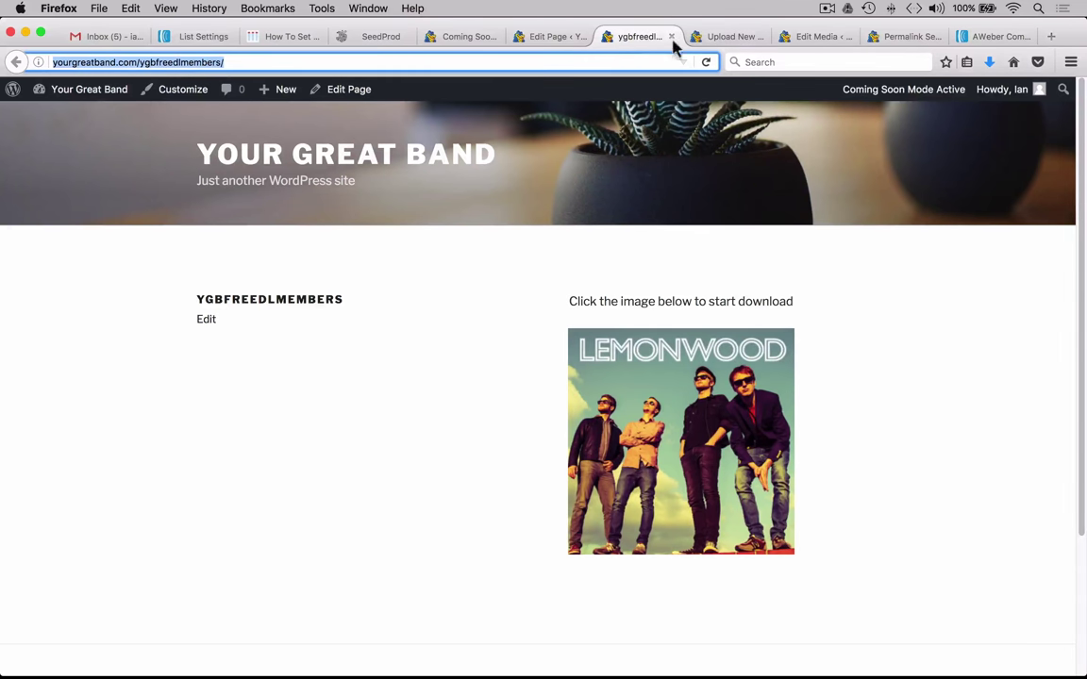
# Step: Go to the Coming Soon Pro settings page
pyautogui.click(729, 38)
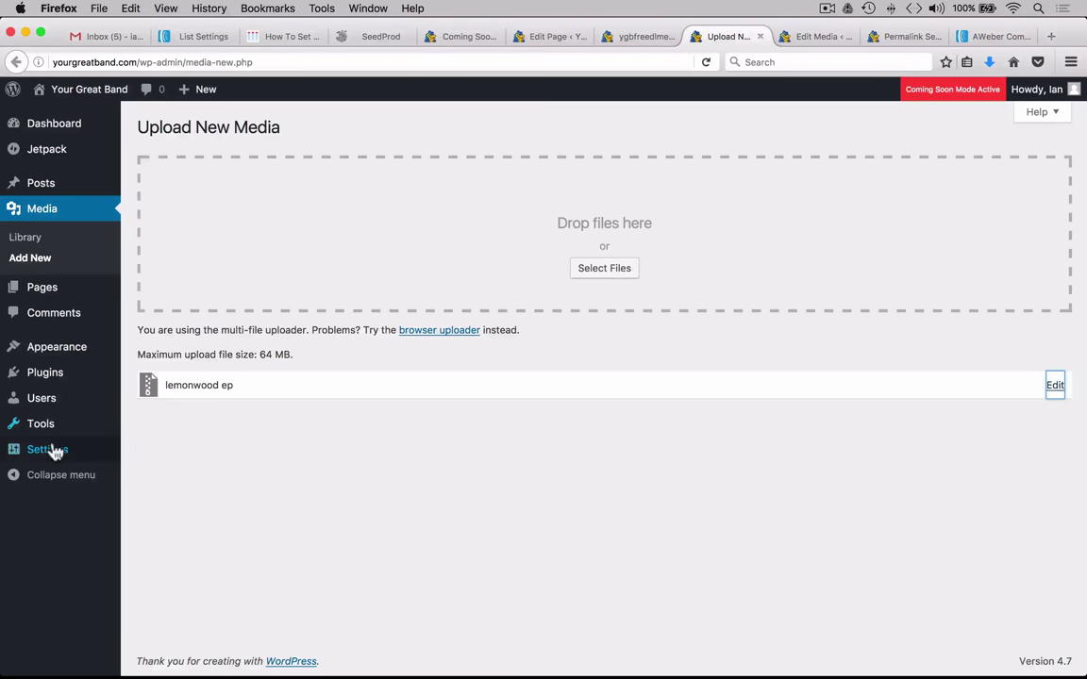
pyautogui.moveTo(52, 453)
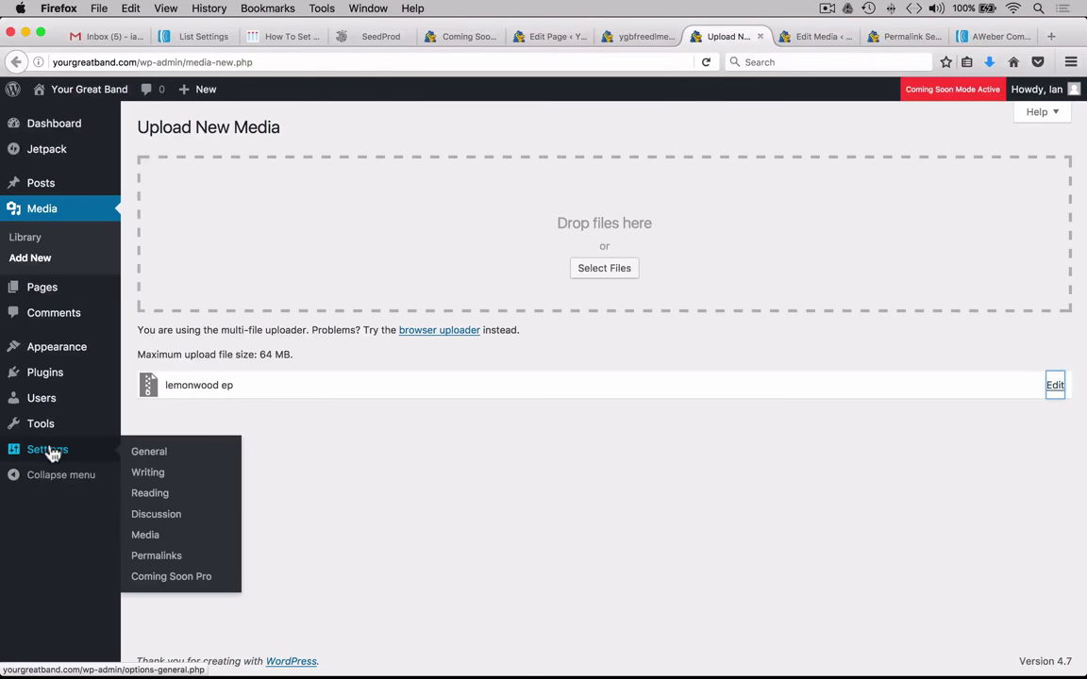
pyautogui.click(147, 579)
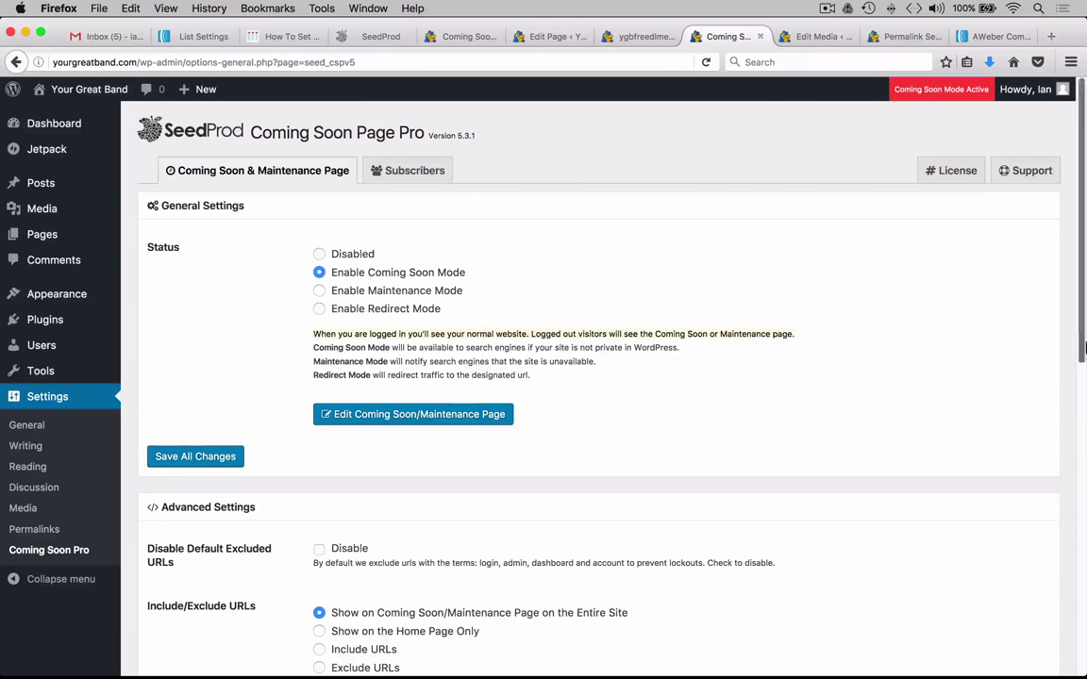
pyautogui.moveTo(1081, 338); pyautogui.dragTo(1078, 426)
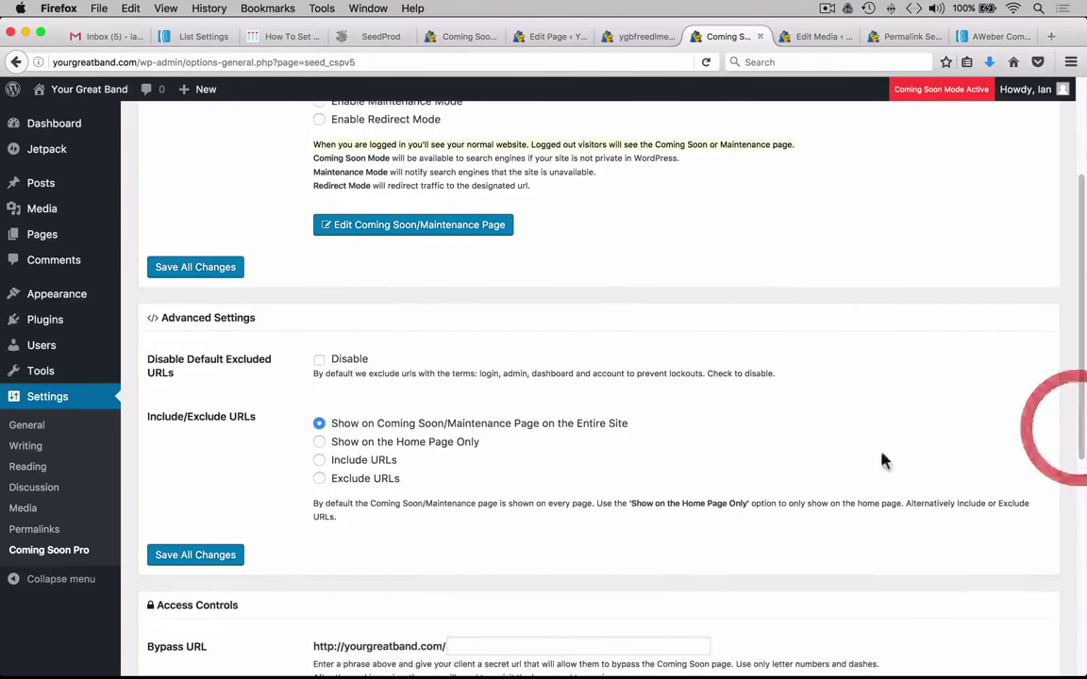
pyautogui.click(320, 361)
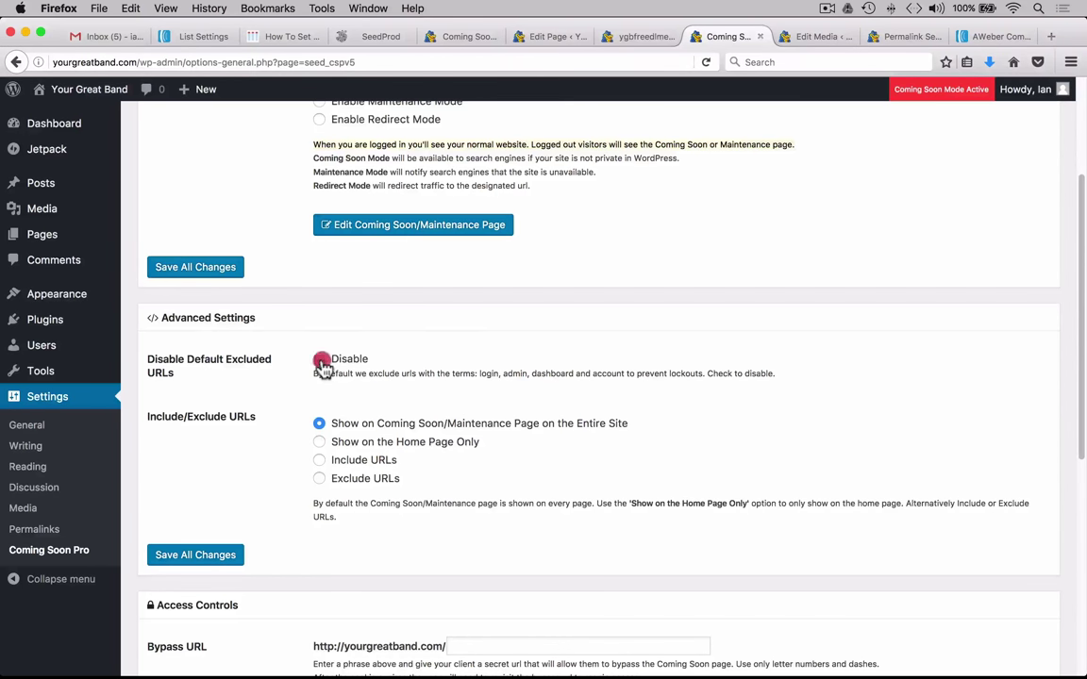
pyautogui.click(320, 480)
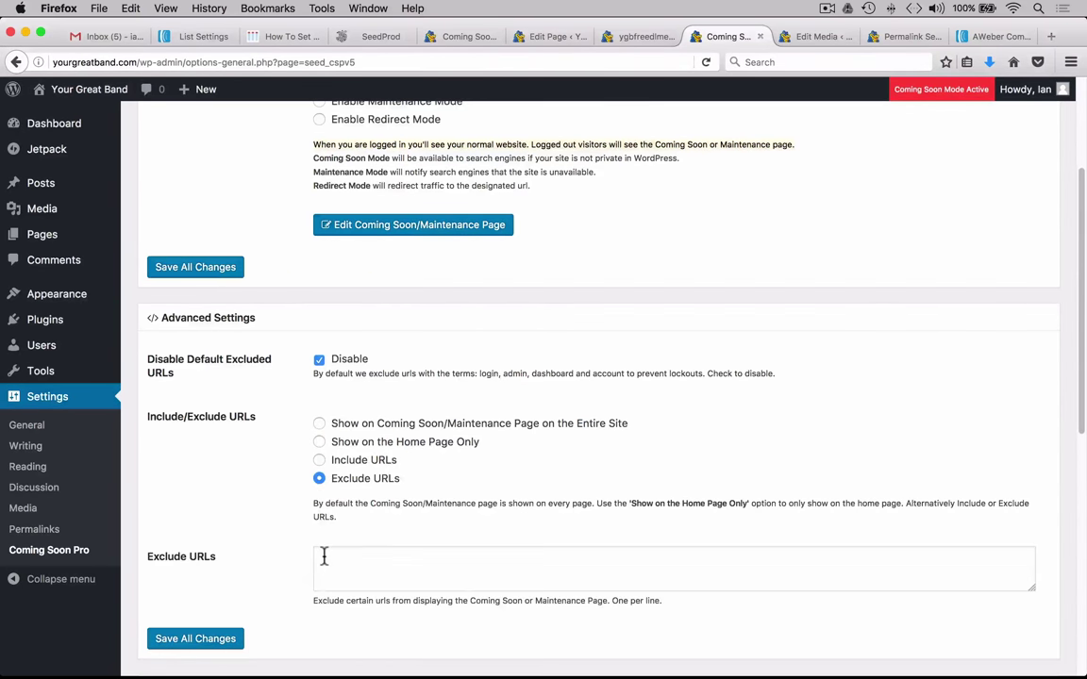
pyautogui.click(323, 557)
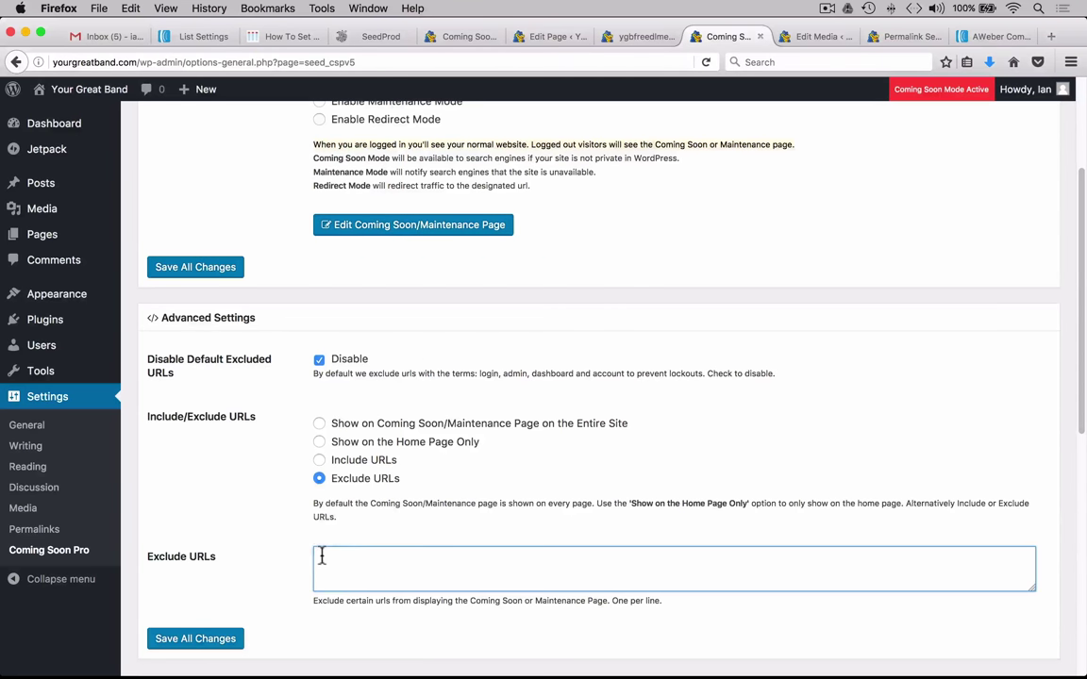
pyautogui.press('super+v')
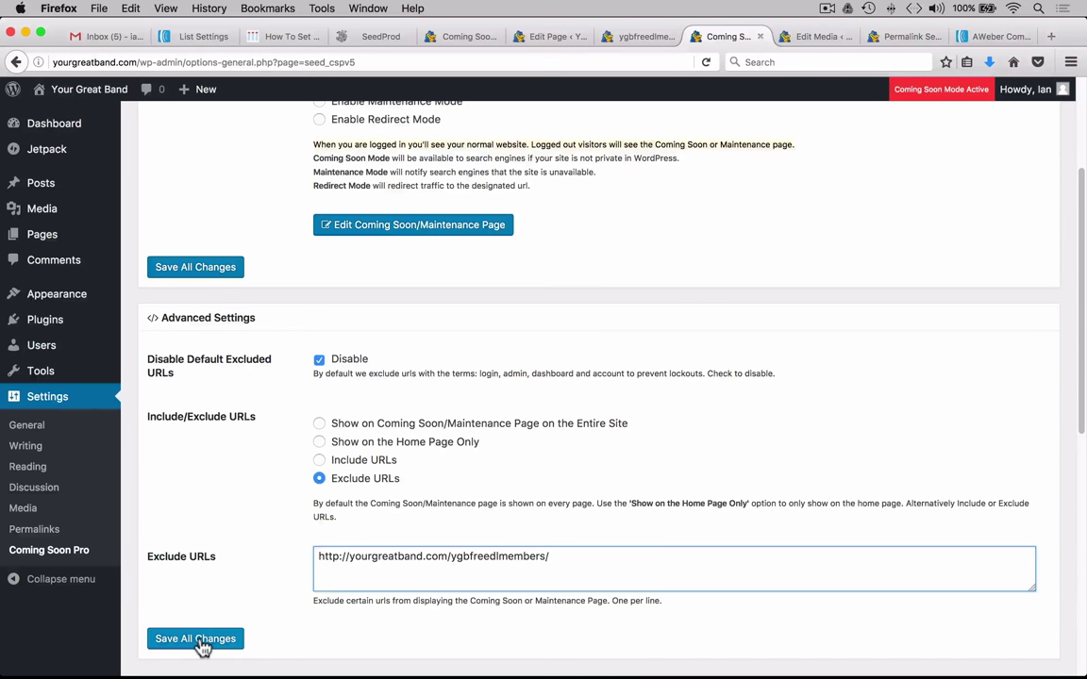
pyautogui.click(200, 641)
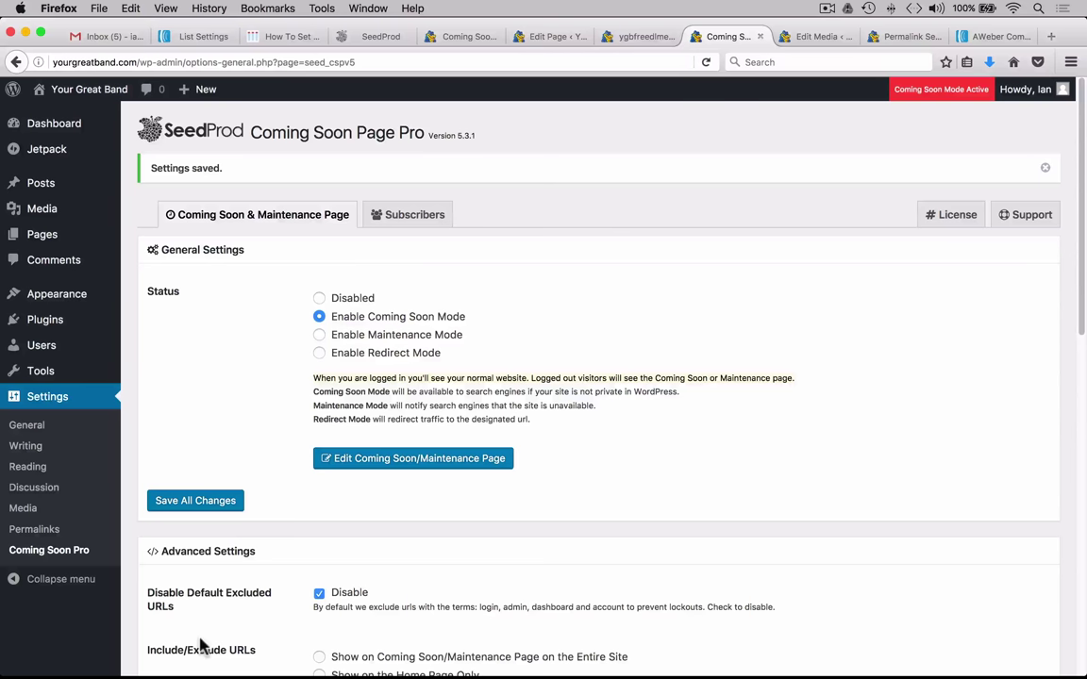
pyautogui.click(192, 503)
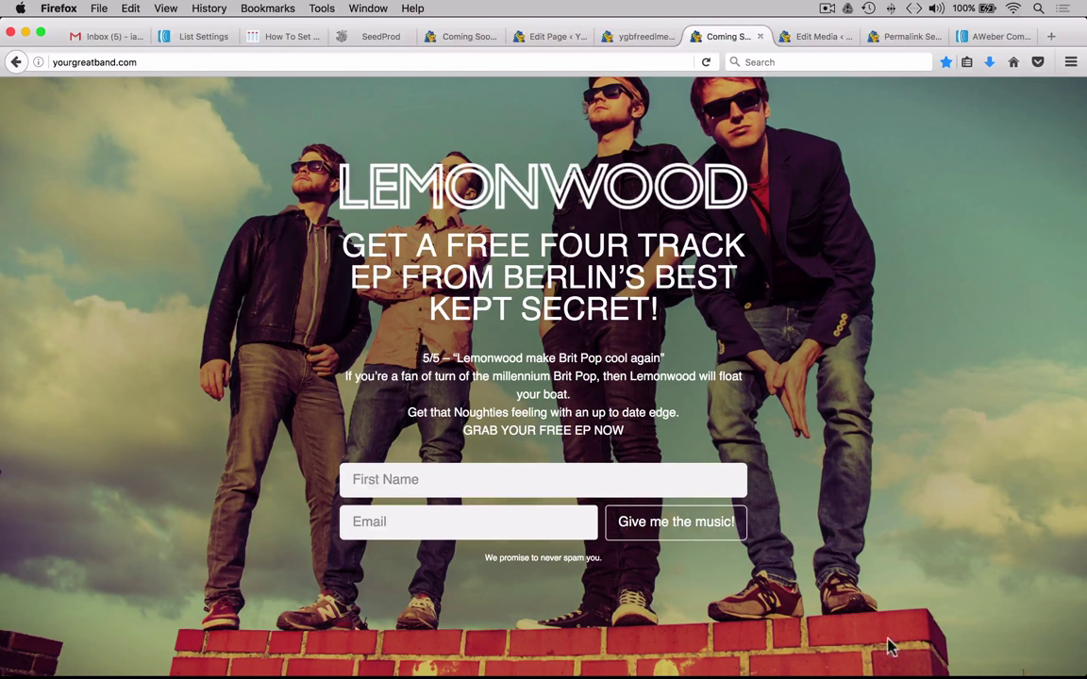
# Step: Submit the Lemonwood signup form with a test first name and email, then go to Gmail
pyautogui.click(465, 481)
pyautogui.write('Ian')
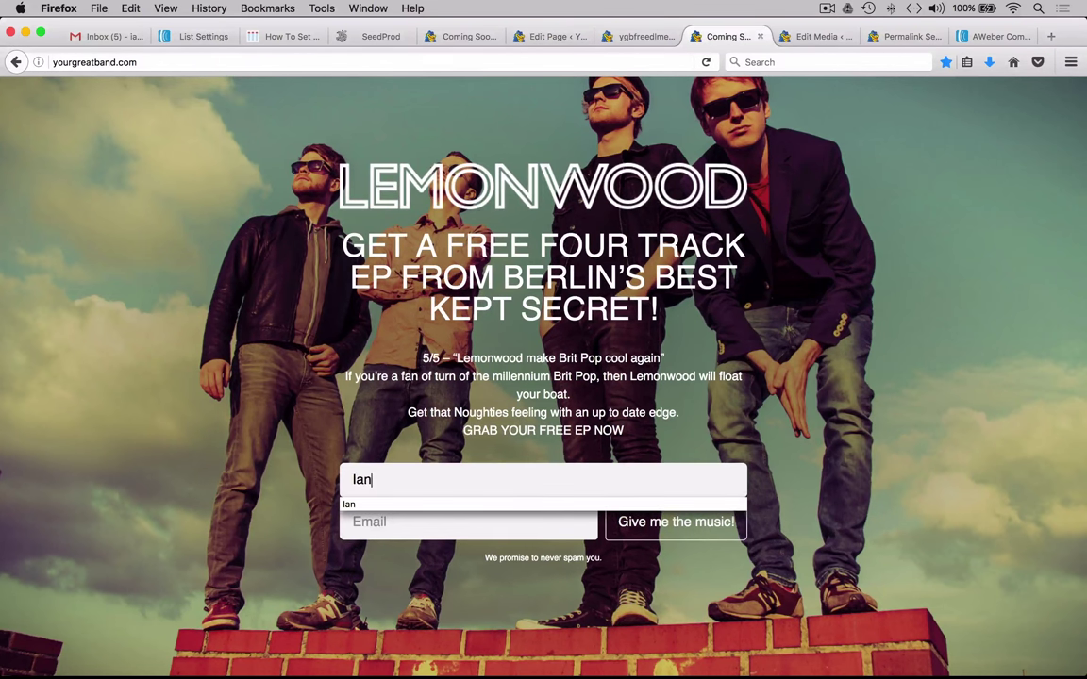
pyautogui.click(449, 510)
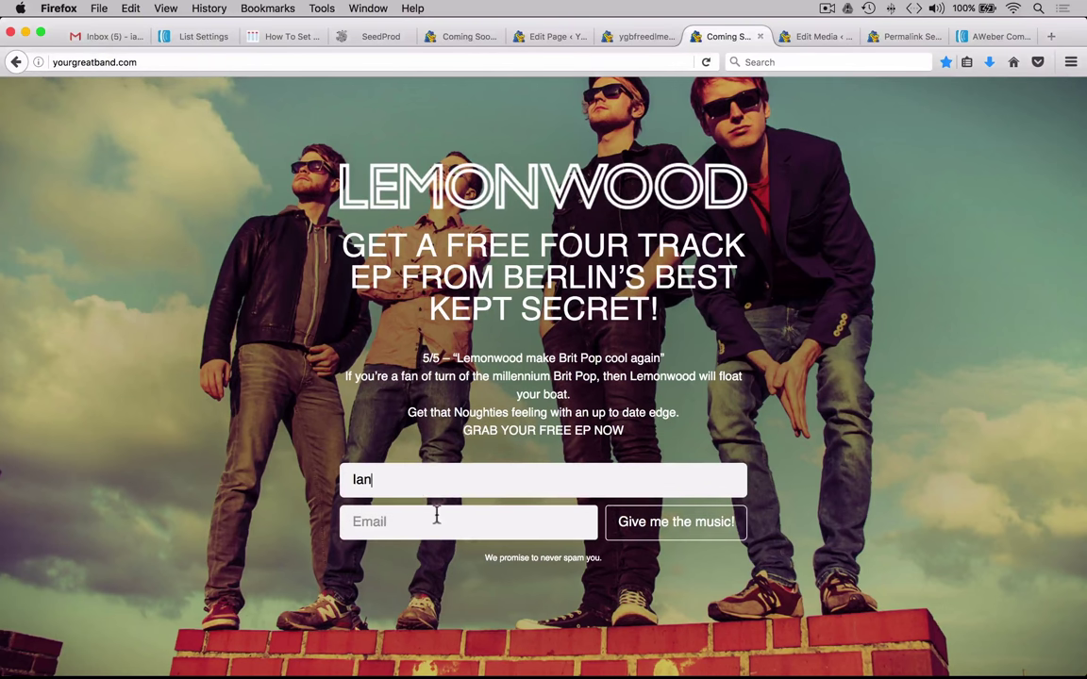
pyautogui.click(437, 519)
pyautogui.write('I')
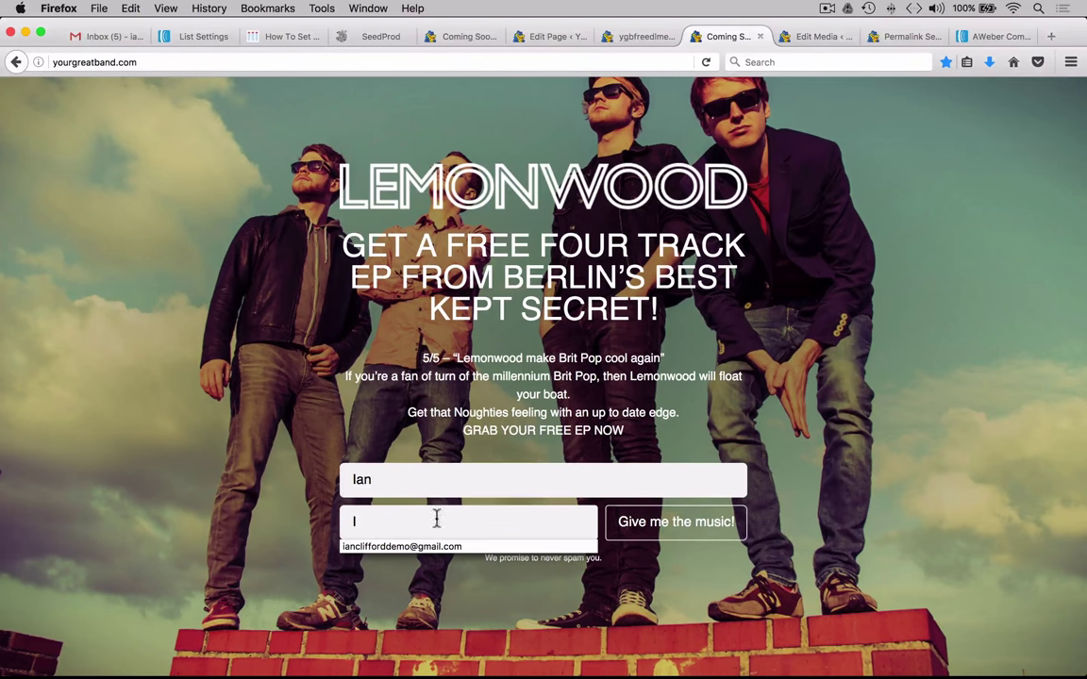
pyautogui.click(422, 547)
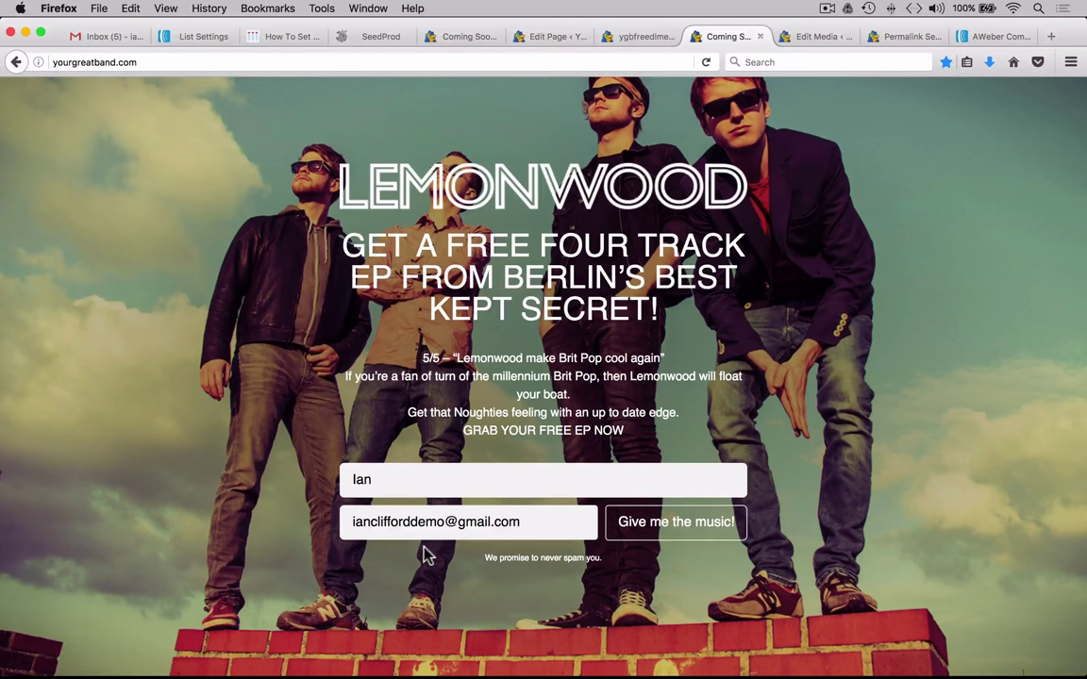
pyautogui.click(688, 532)
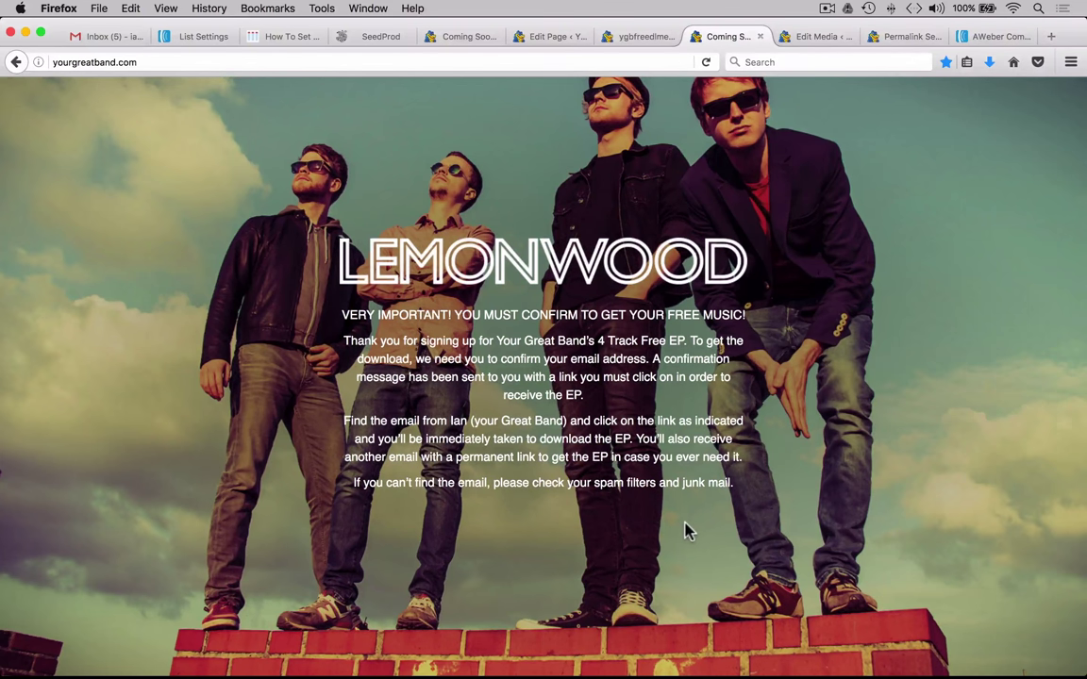
pyautogui.click(102, 36)
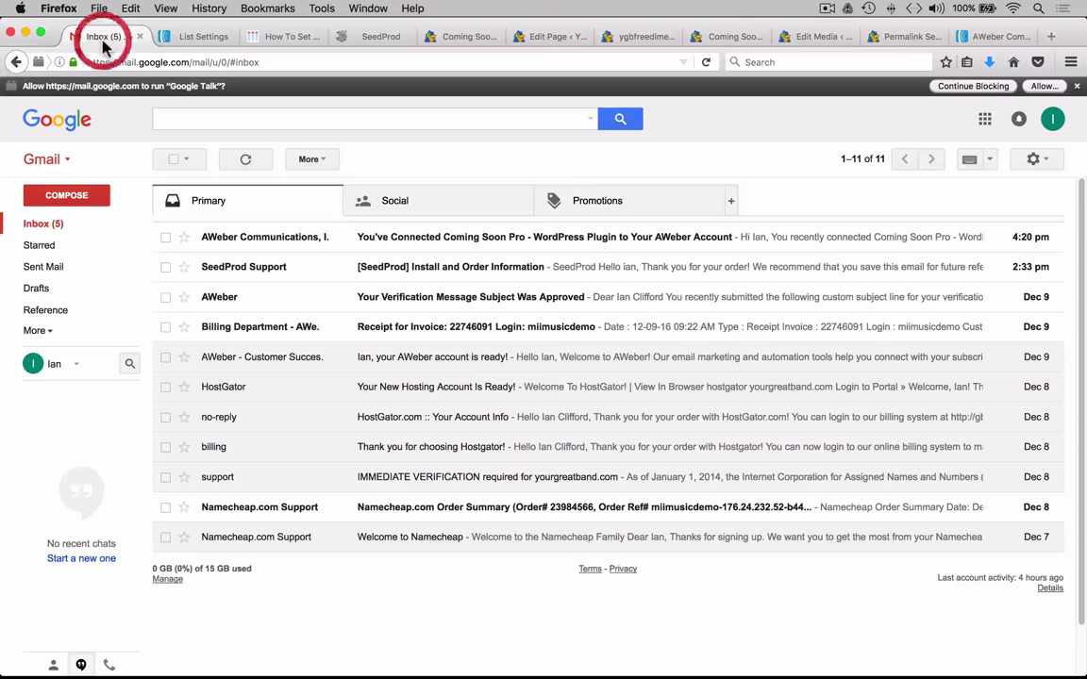
# Step: Refresh the inbox, open the Your Great Band confirmation email, and follow its confirm link
pyautogui.click(245, 160)
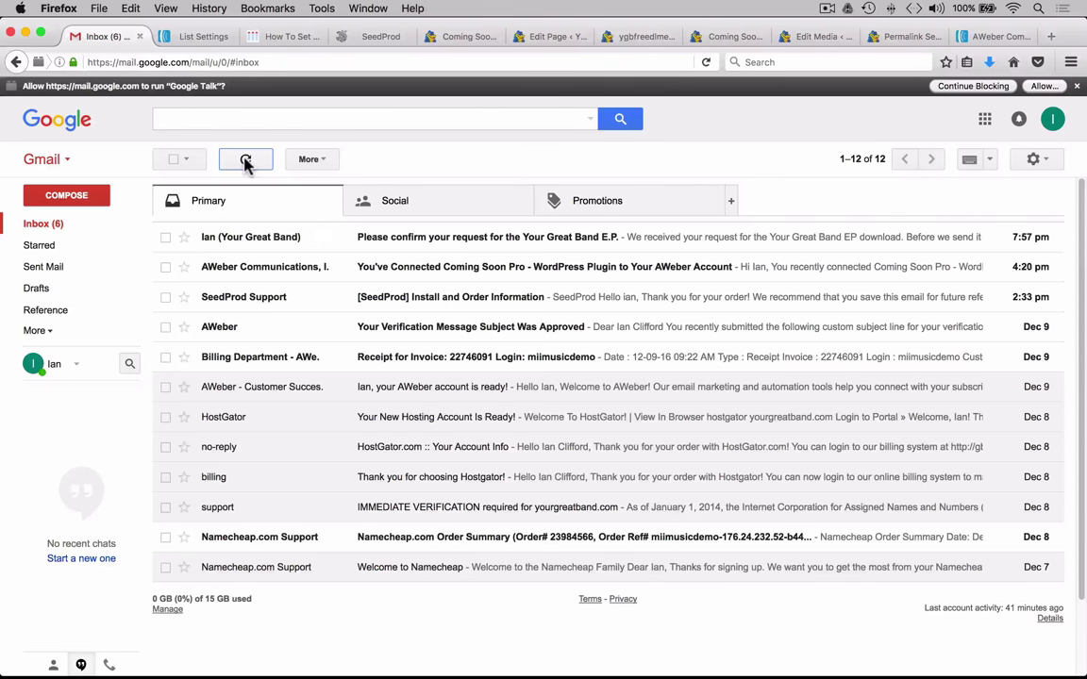
pyautogui.click(513, 239)
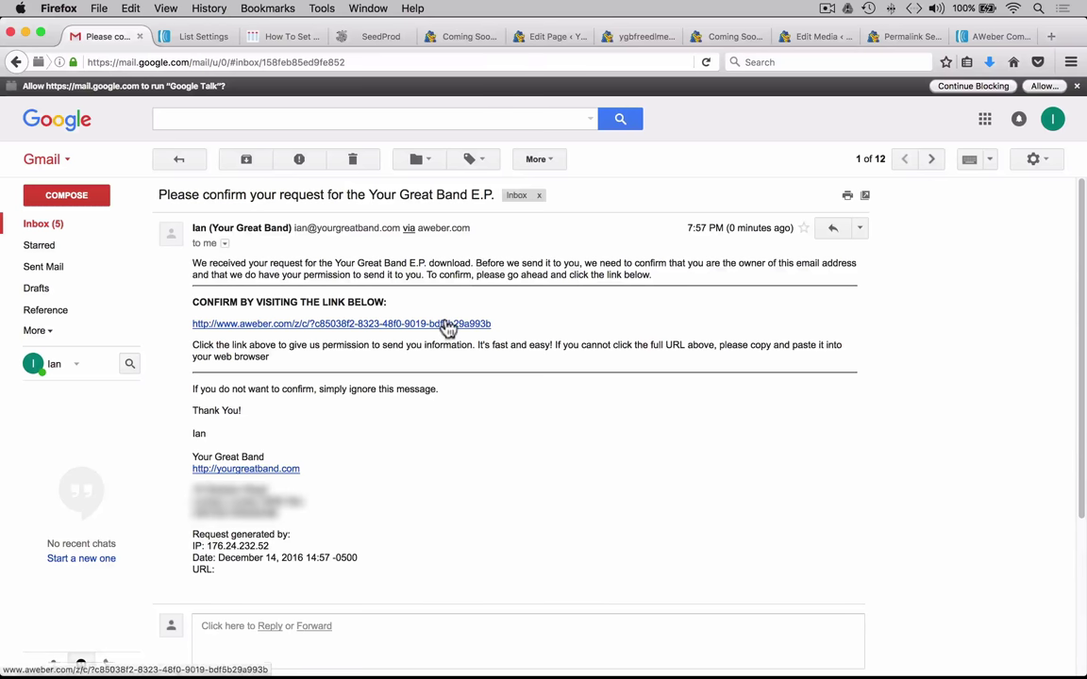
pyautogui.click(381, 326)
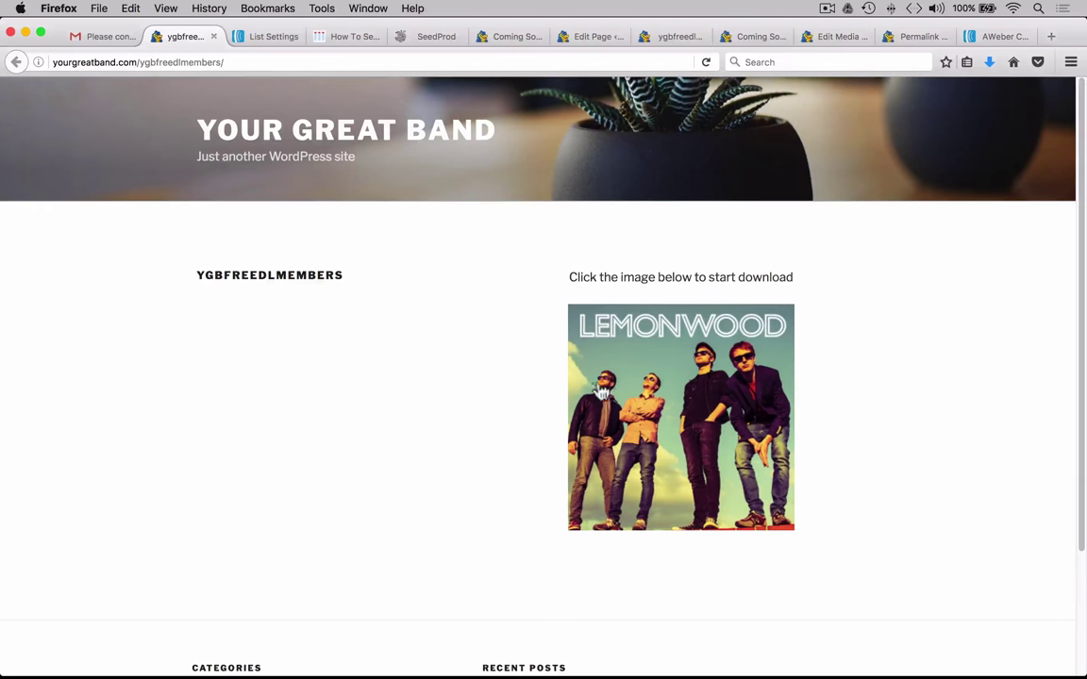
# Step: Download and open lemonwood-ep.zip from the Lemonwood image, then close the Downloads window
pyautogui.click(604, 362)
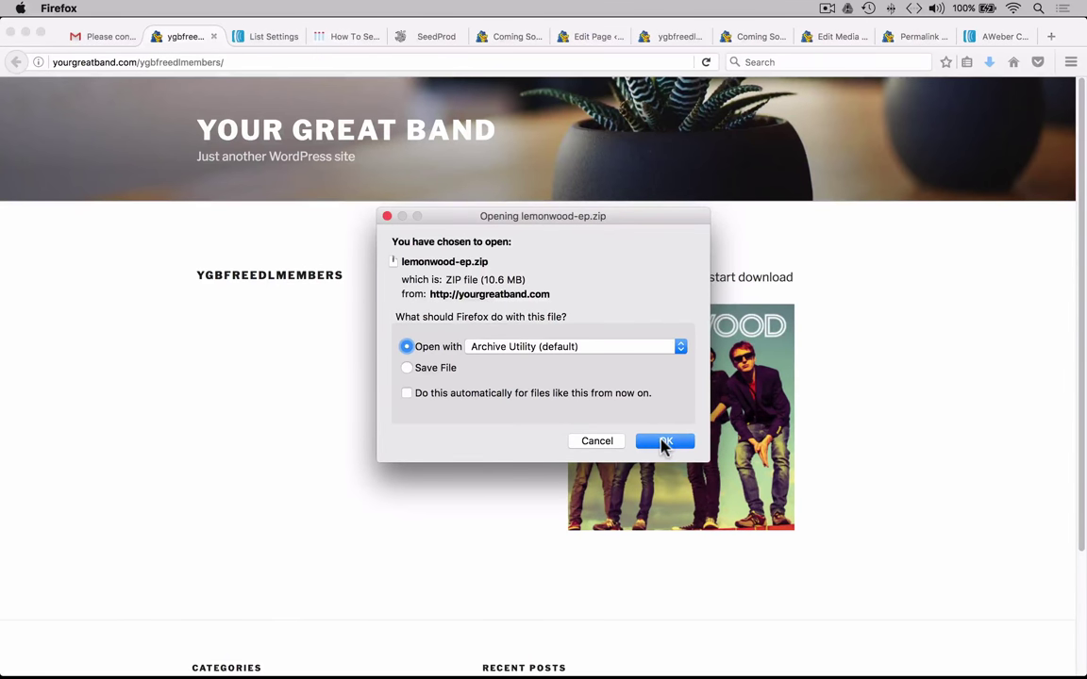
pyautogui.click(663, 442)
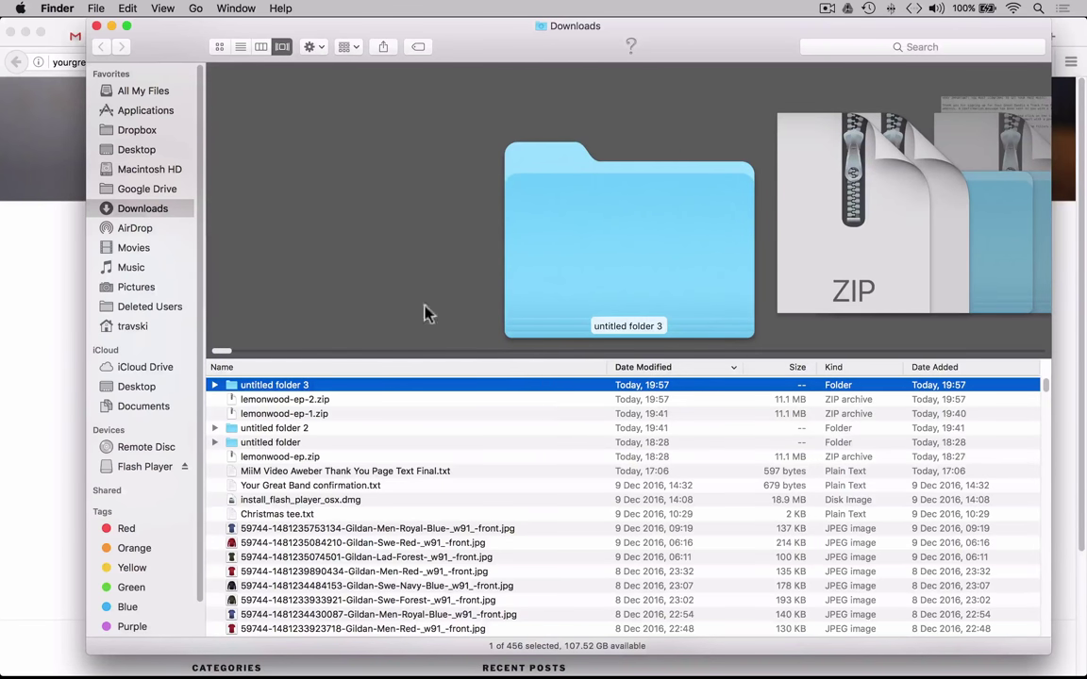
pyautogui.click(96, 26)
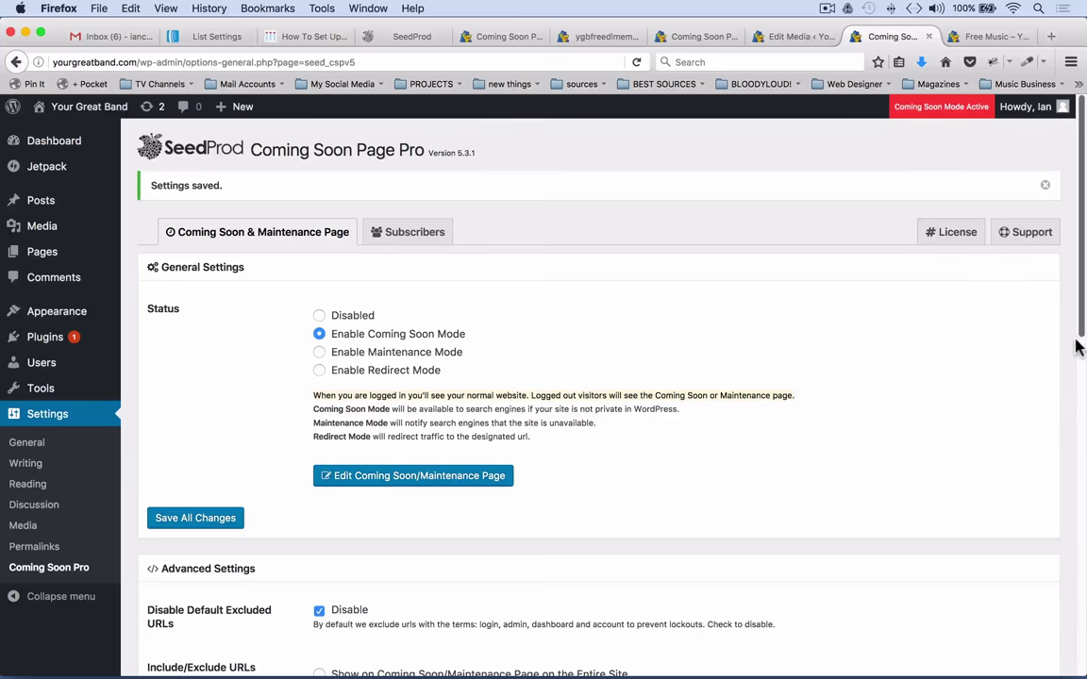
pyautogui.moveTo(1082, 328); pyautogui.dragTo(1082, 514)
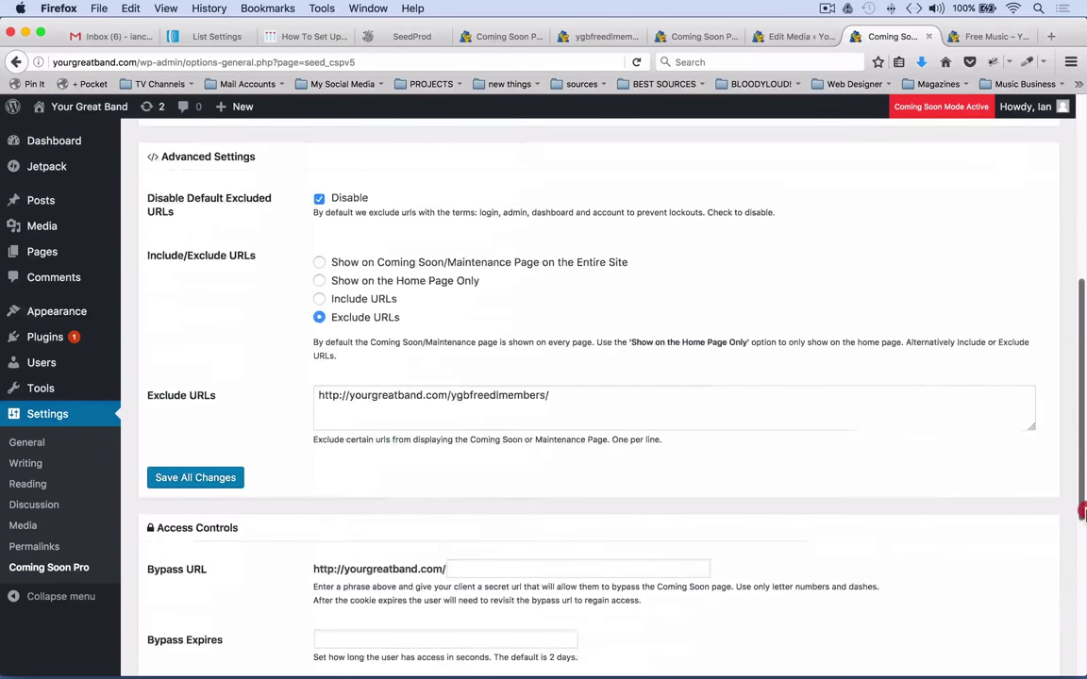
pyautogui.click(320, 300)
pyautogui.click(333, 398)
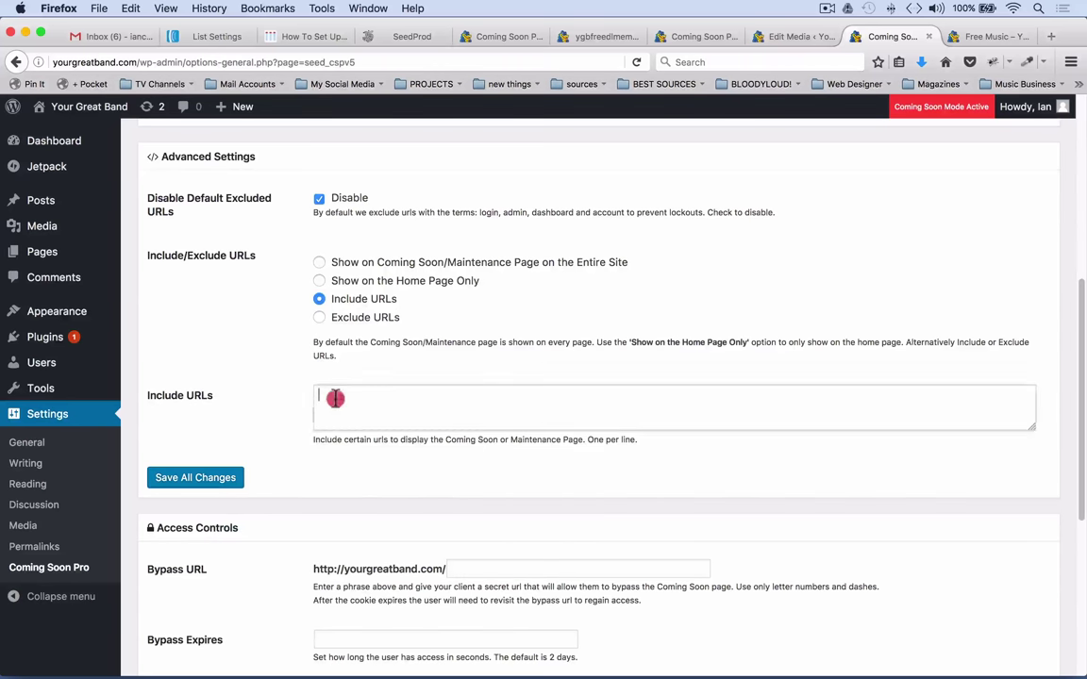
pyautogui.write('http://yourgreatband.com/freemusic/')
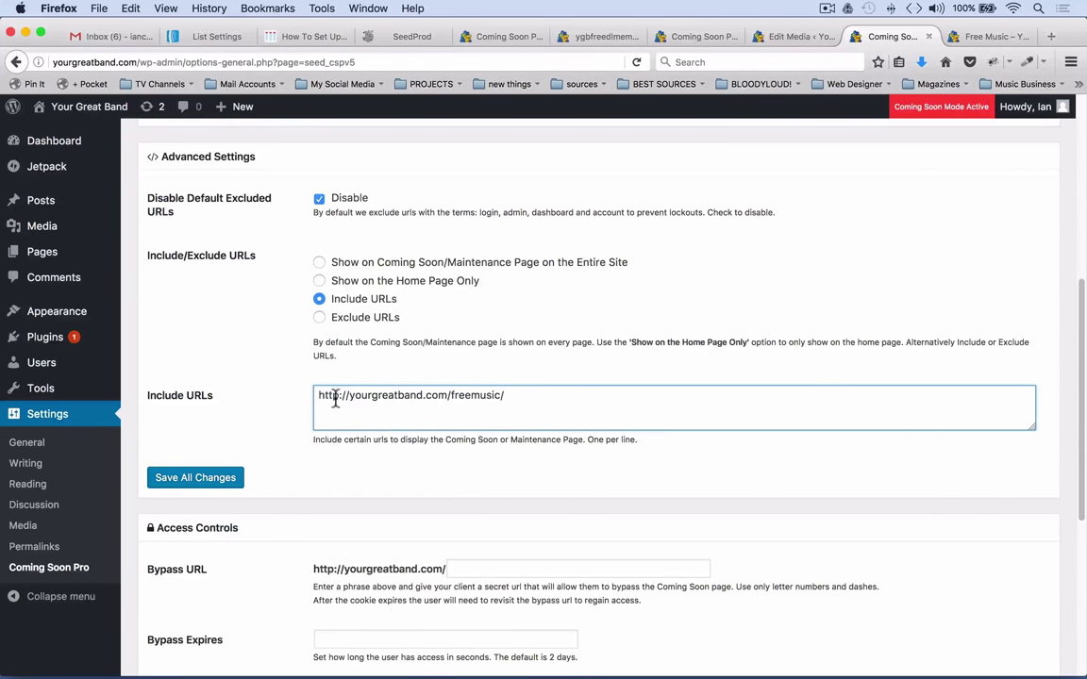
pyautogui.click(179, 479)
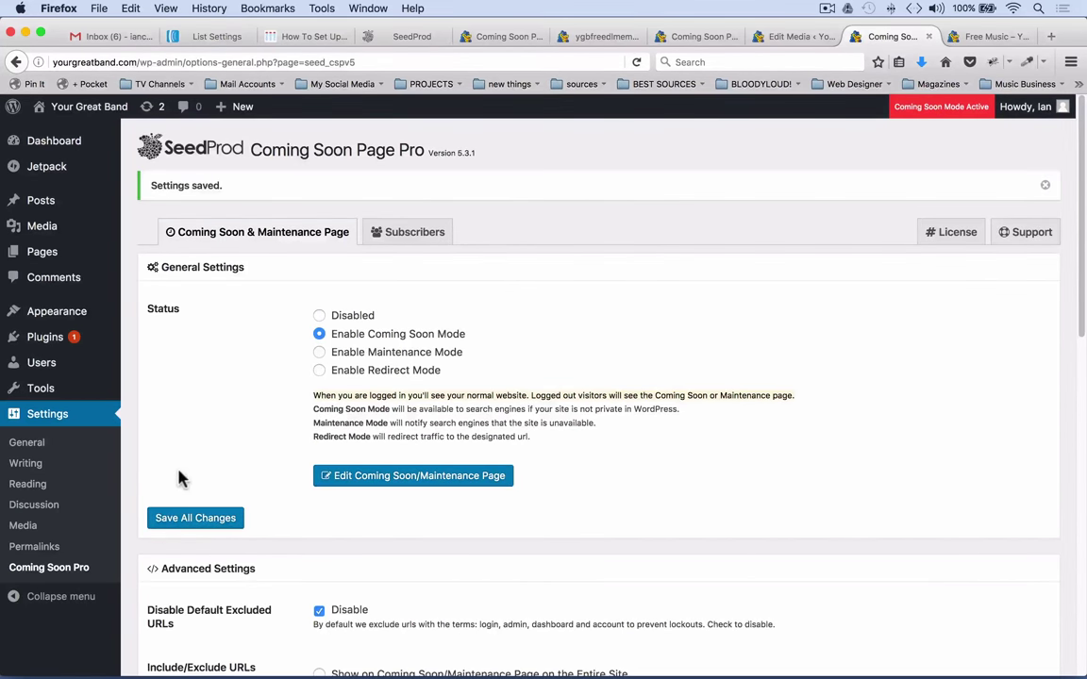
pyautogui.hotkey('ctrl', 'Right')
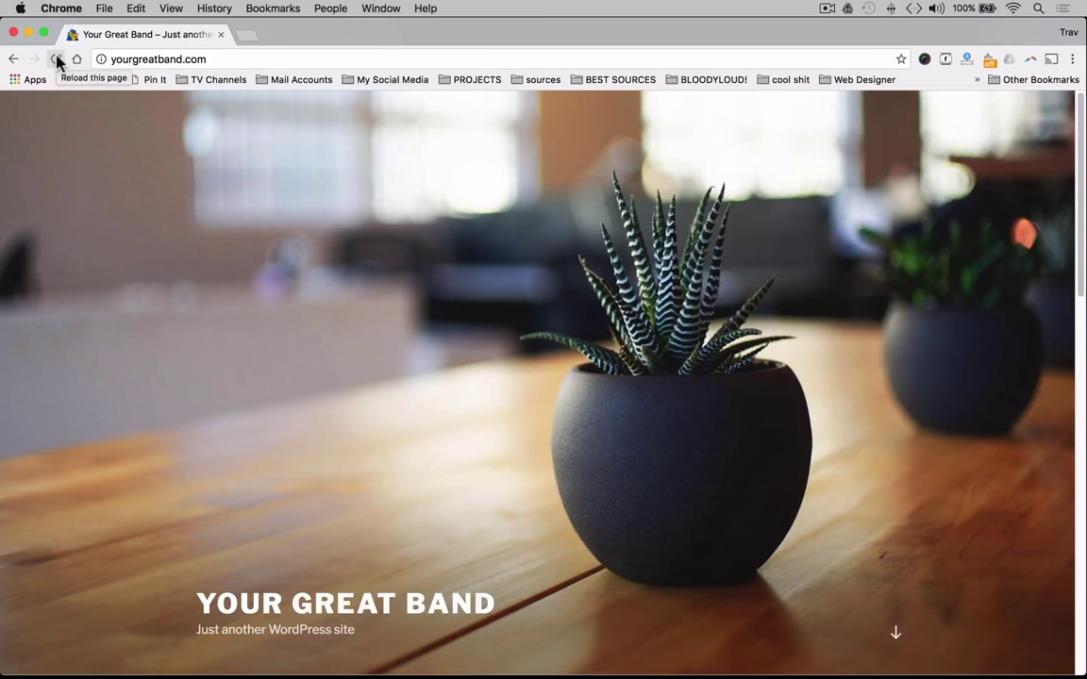
# Step: Load yourgreatband.com/freemusic to check it shows the Lemonwood signup page
pyautogui.click(236, 61)
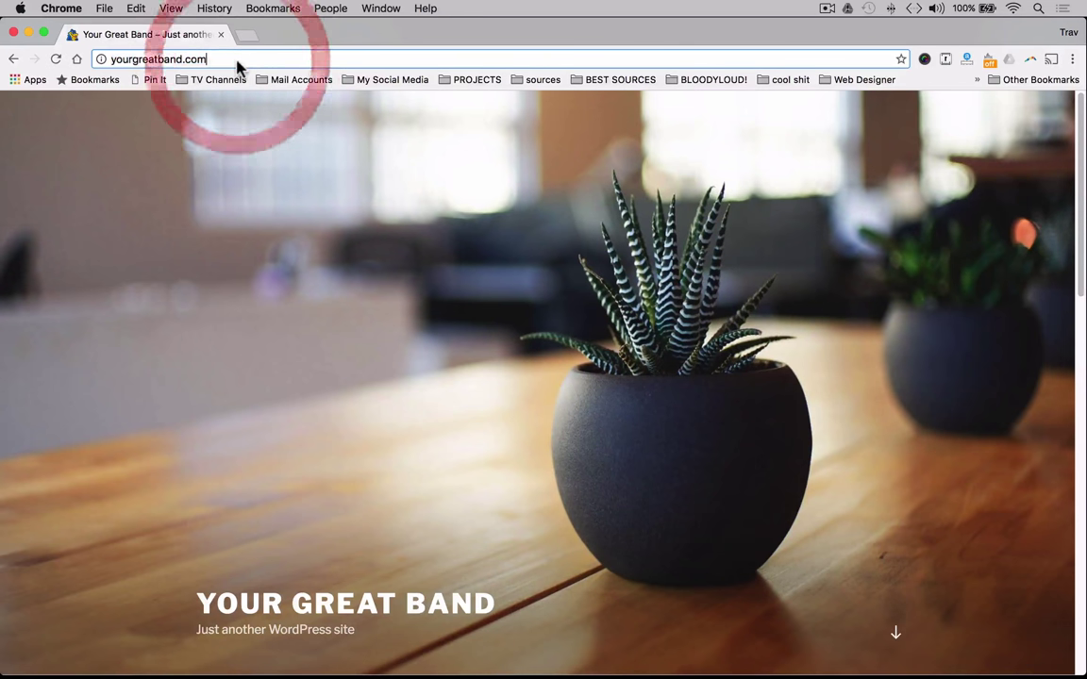
pyautogui.write('/fr')
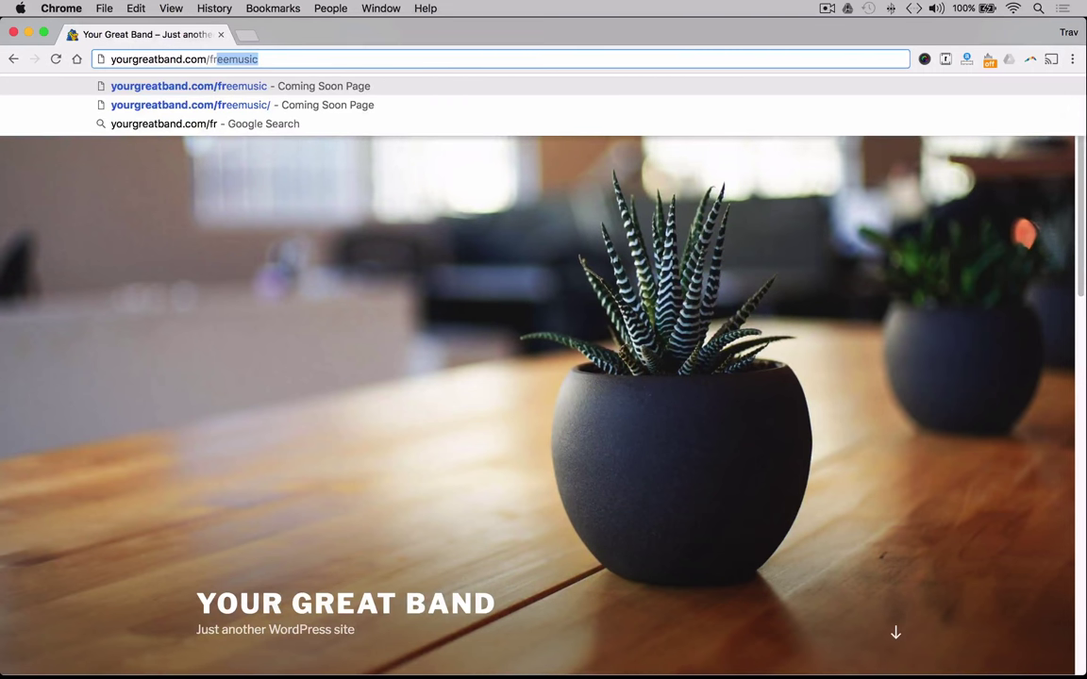
pyautogui.press('Return')
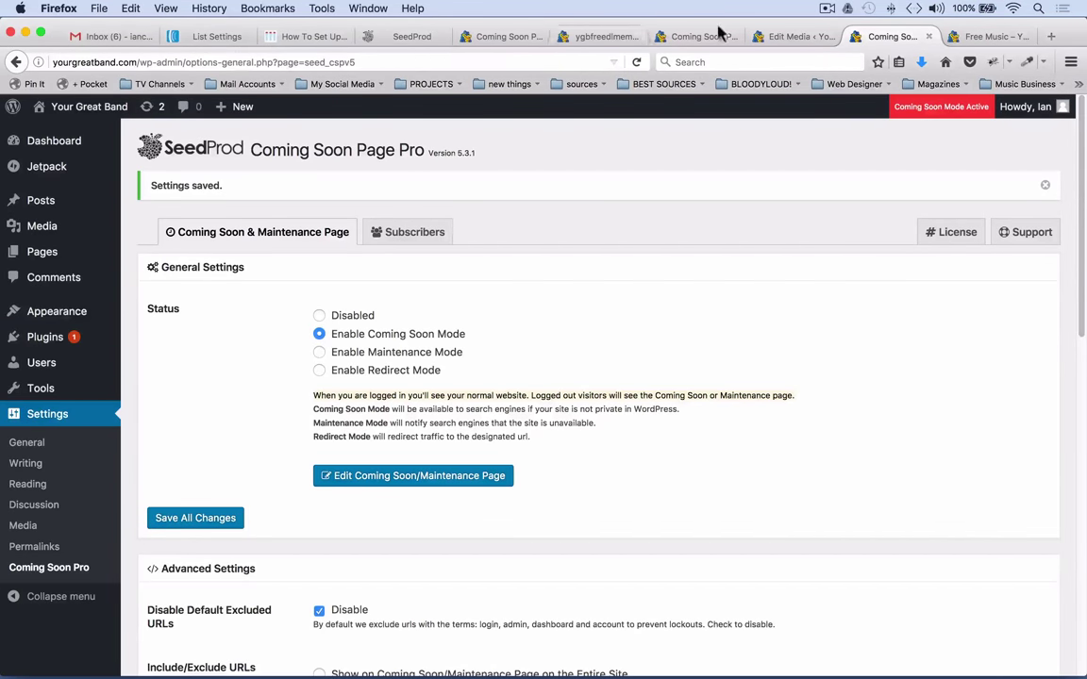
# Step: Compare the admin's ordinary Free Music page with the coming soon settings, then view Chrome's Lemonwood signup at /freemusic/
pyautogui.click(981, 38)
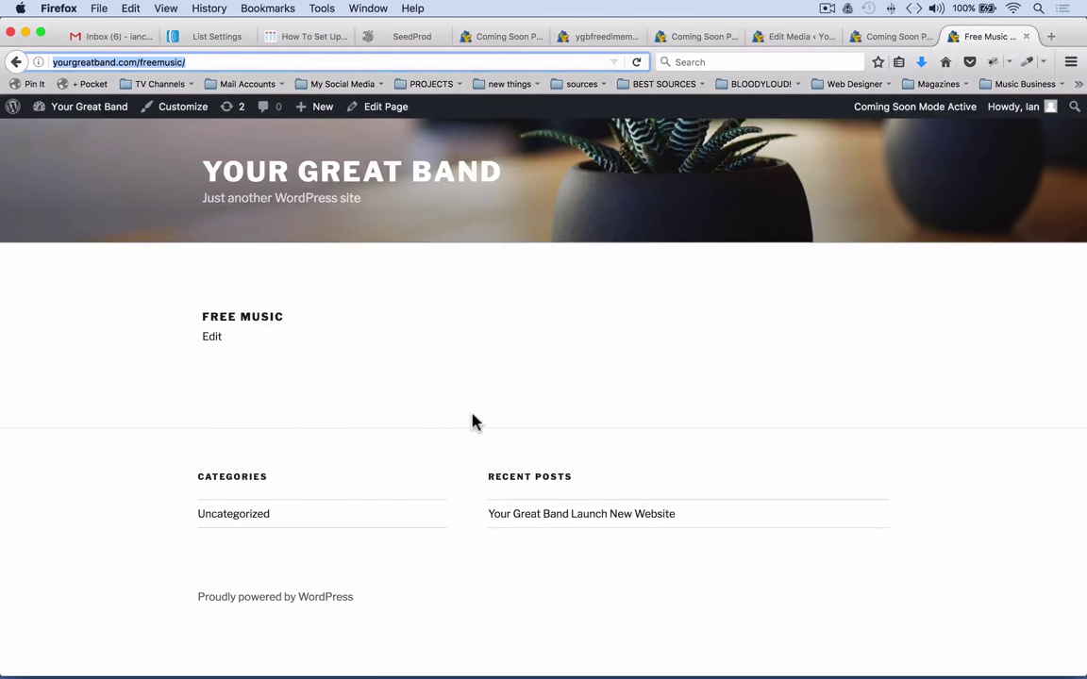
pyautogui.click(881, 37)
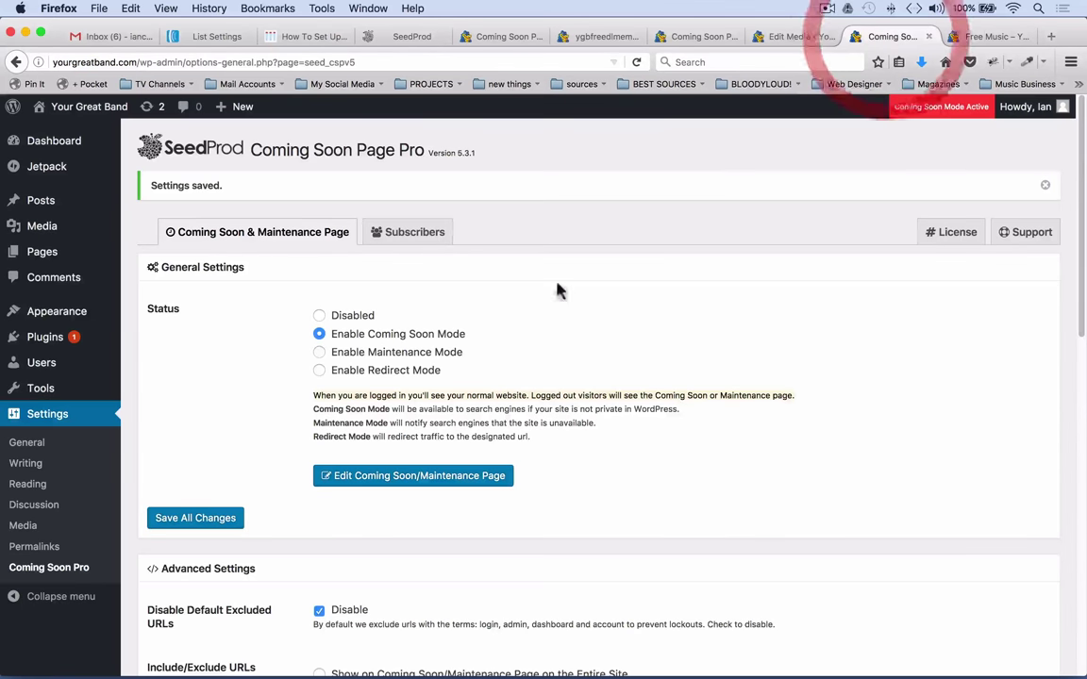
pyautogui.moveTo(1082, 345); pyautogui.dragTo(1082, 444)
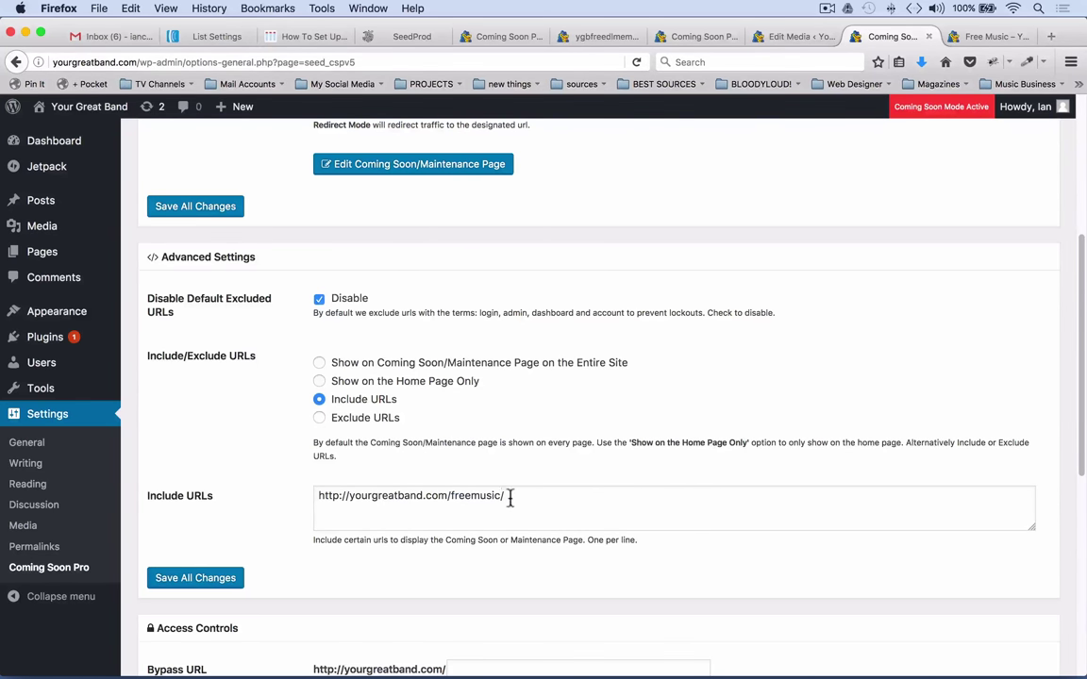
pyautogui.click(991, 38)
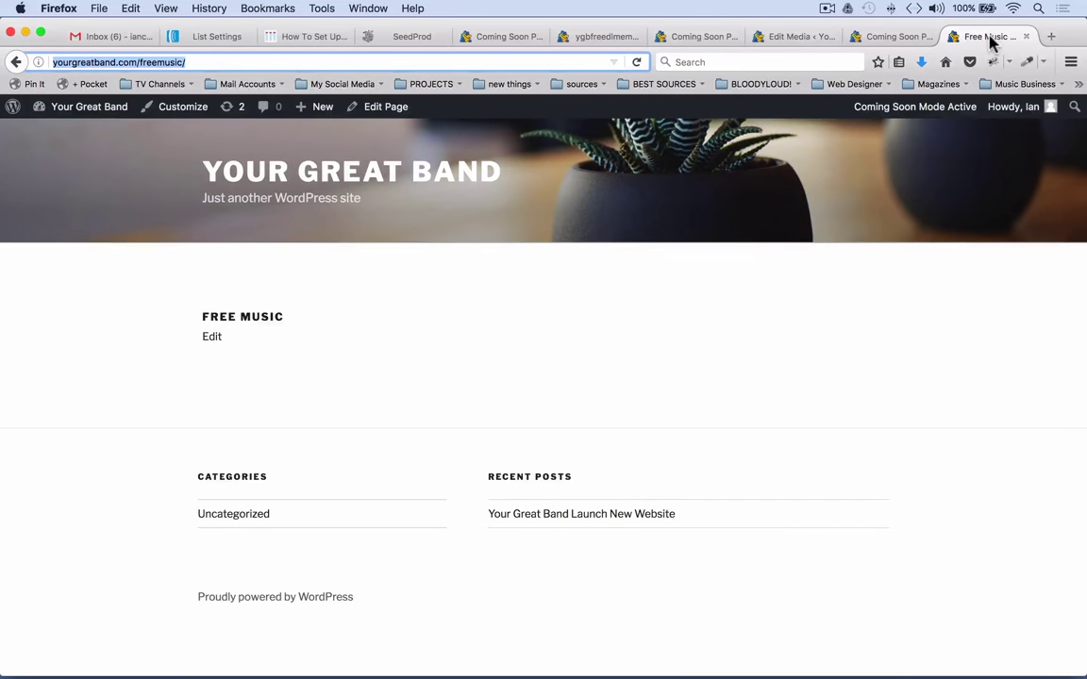
pyautogui.hotkey('ctrl', 'Right')
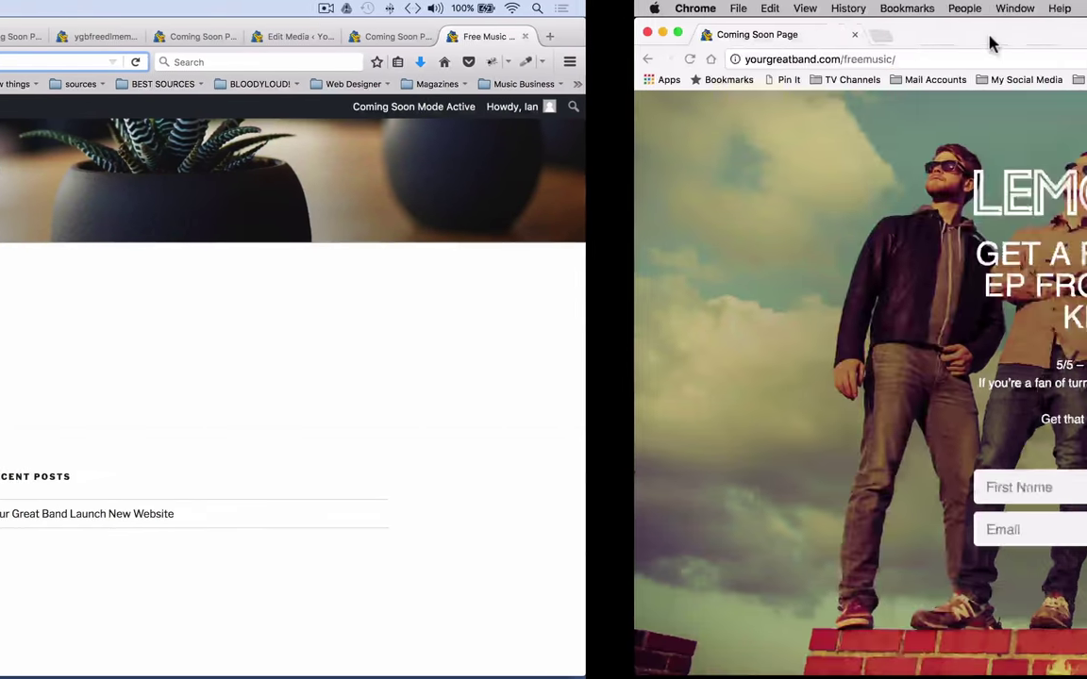